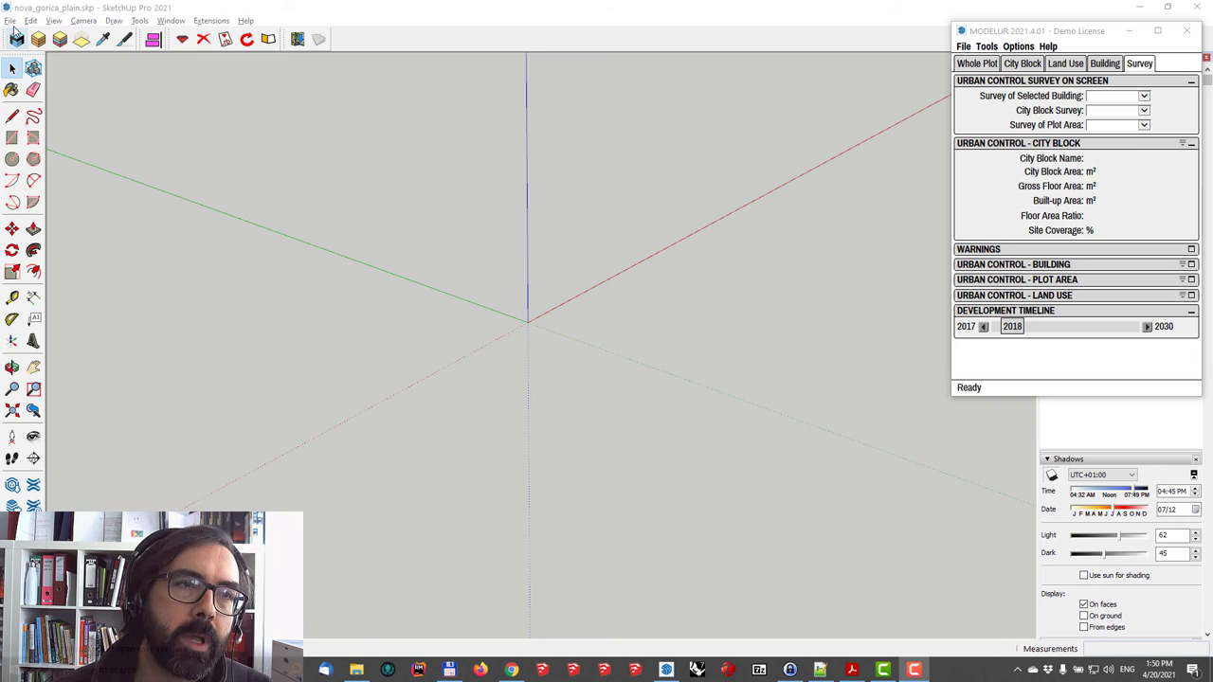
# Step: Geo-locate the model at Nova Gorica, SI by importing a cropped region of Digital Globe imagery at import level 16
pyautogui.click(9, 20)
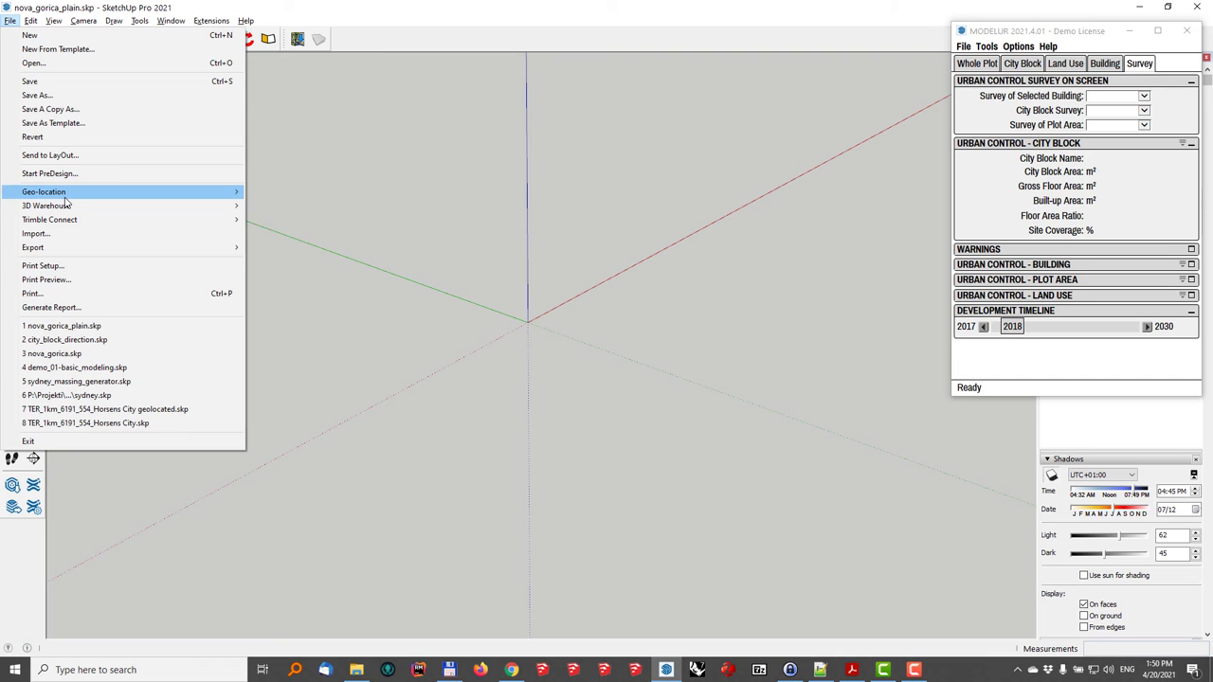
pyautogui.moveTo(69, 193)
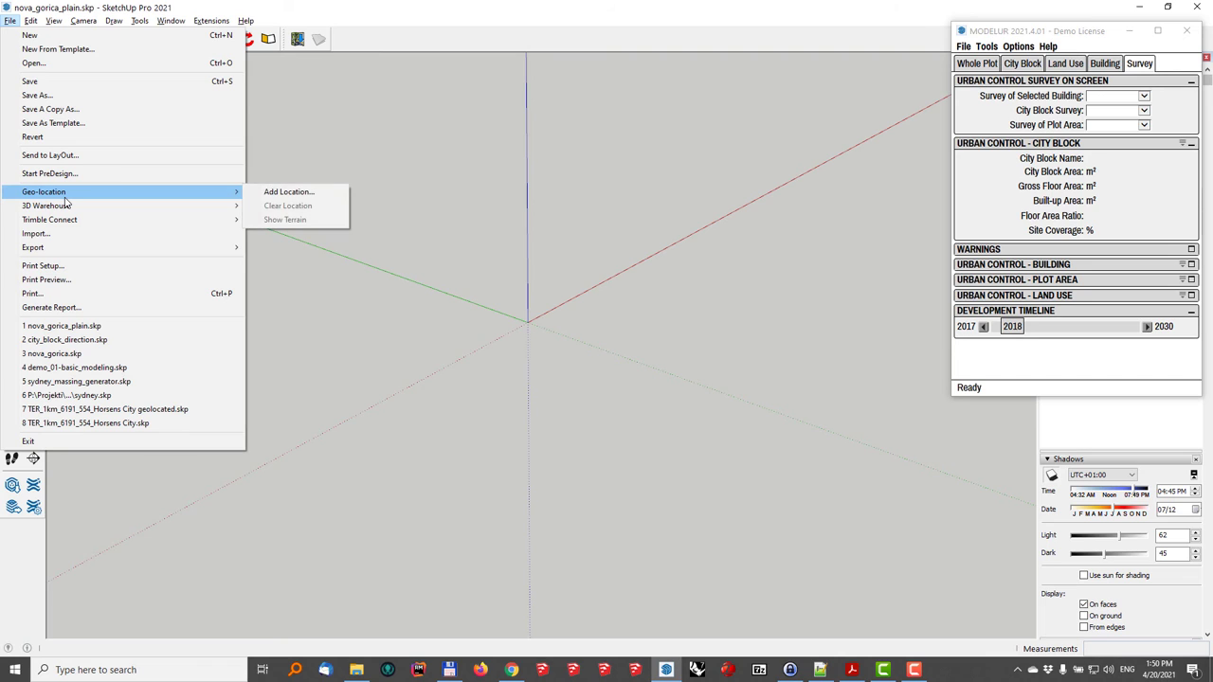
pyautogui.click(300, 193)
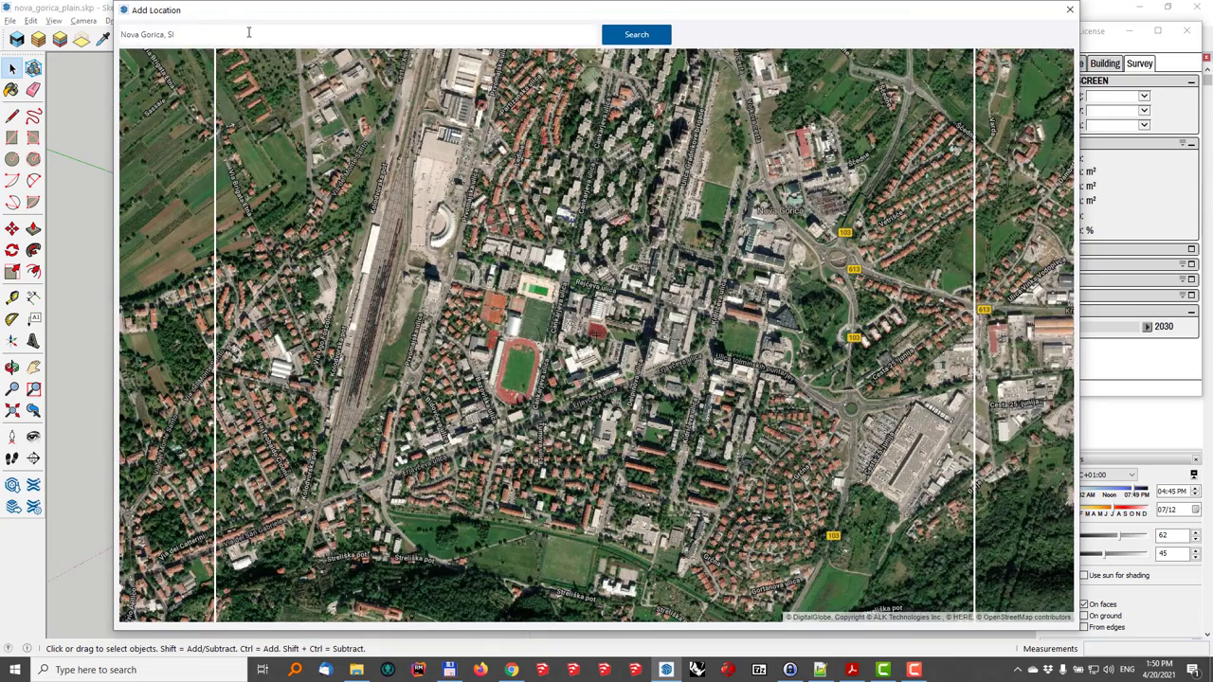
pyautogui.tripleClick(209, 35)
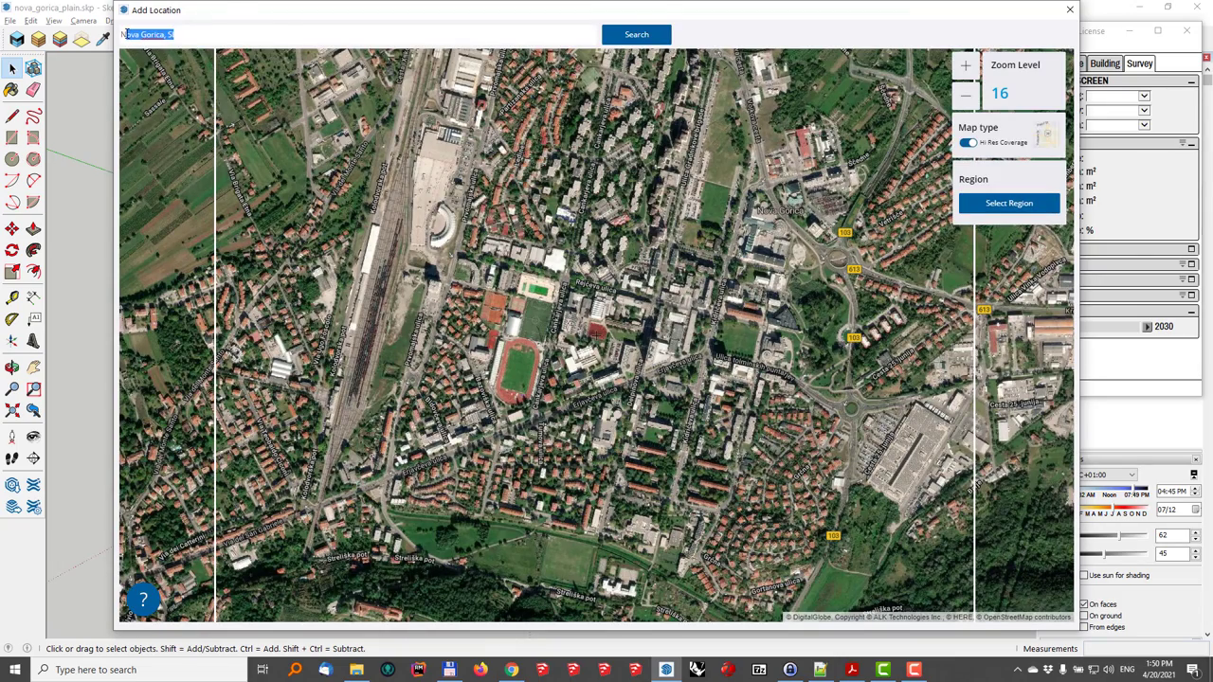
pyautogui.click(995, 204)
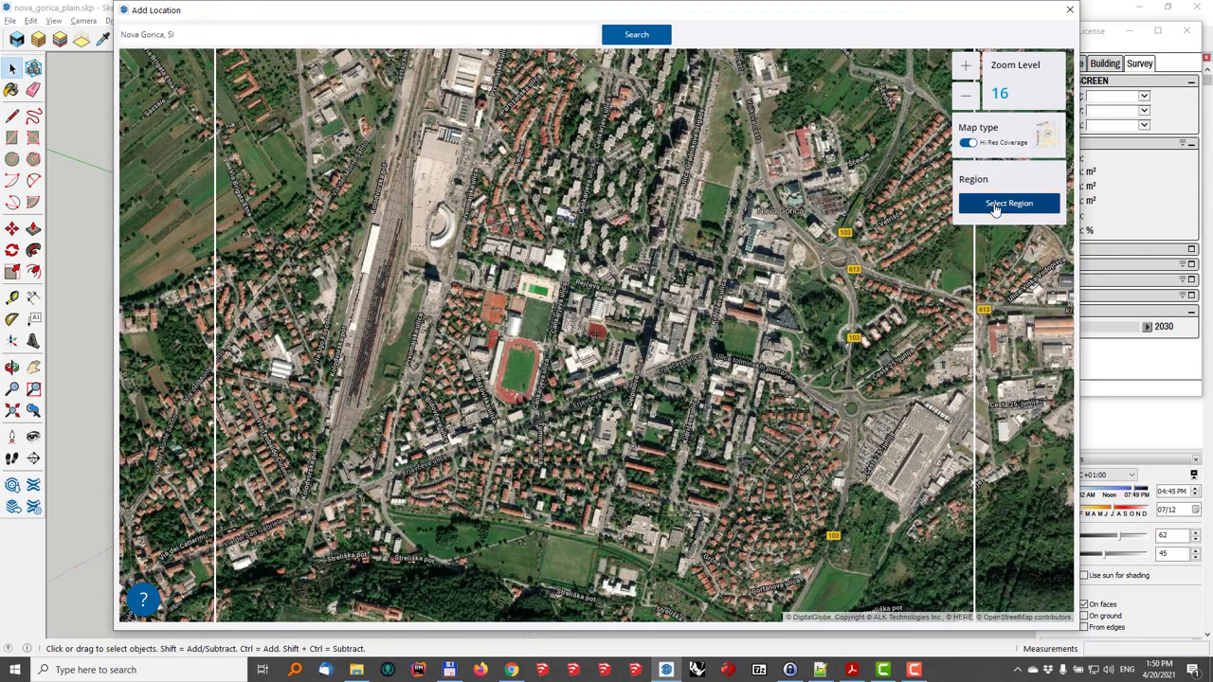
pyautogui.click(995, 213)
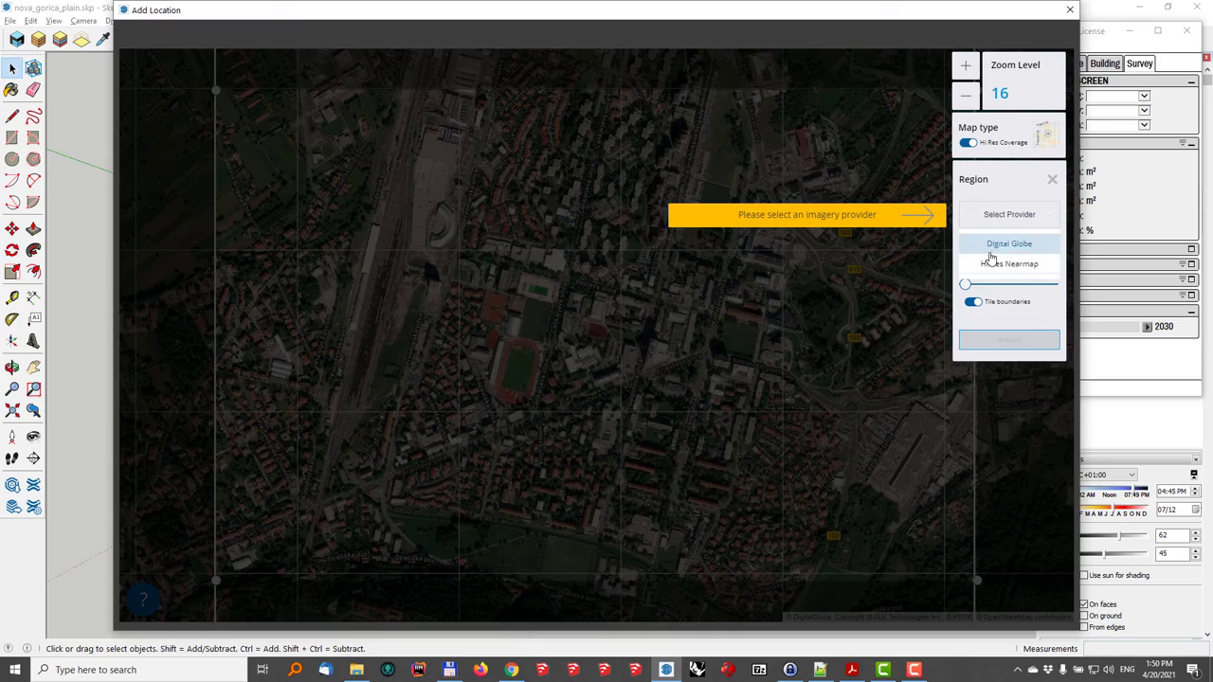
pyautogui.click(982, 247)
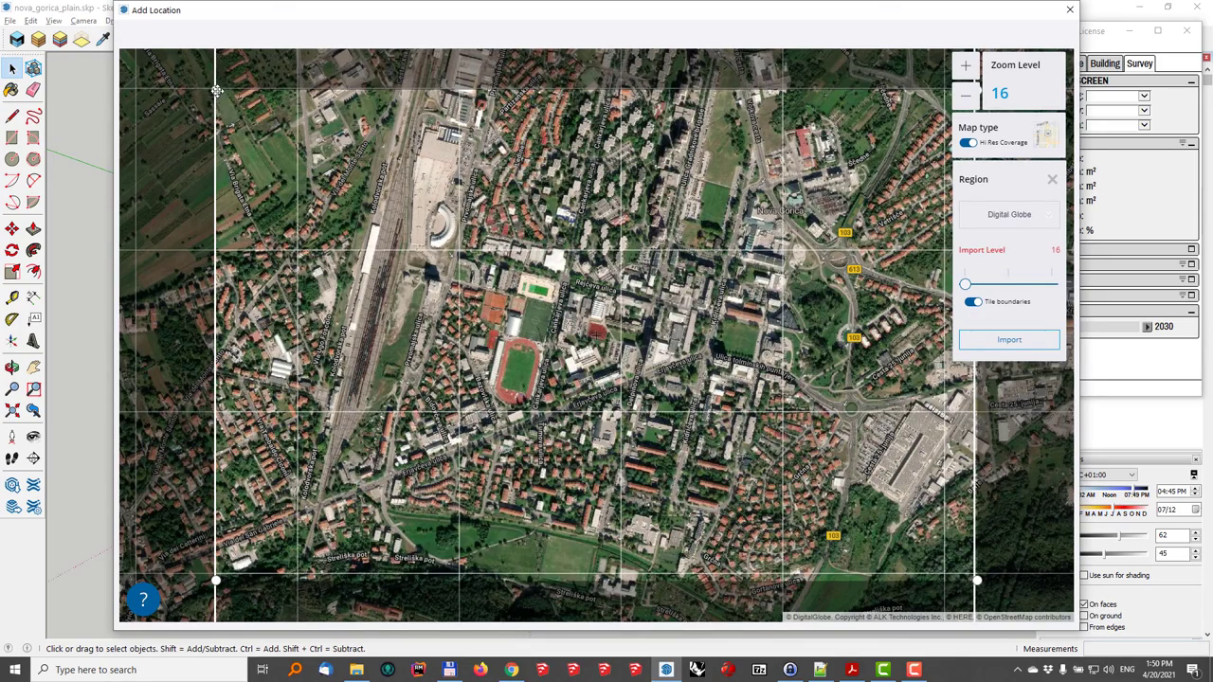
pyautogui.moveTo(394, 134); pyautogui.dragTo(369, 127)
pyautogui.moveTo(625, 254); pyautogui.dragTo(632, 237)
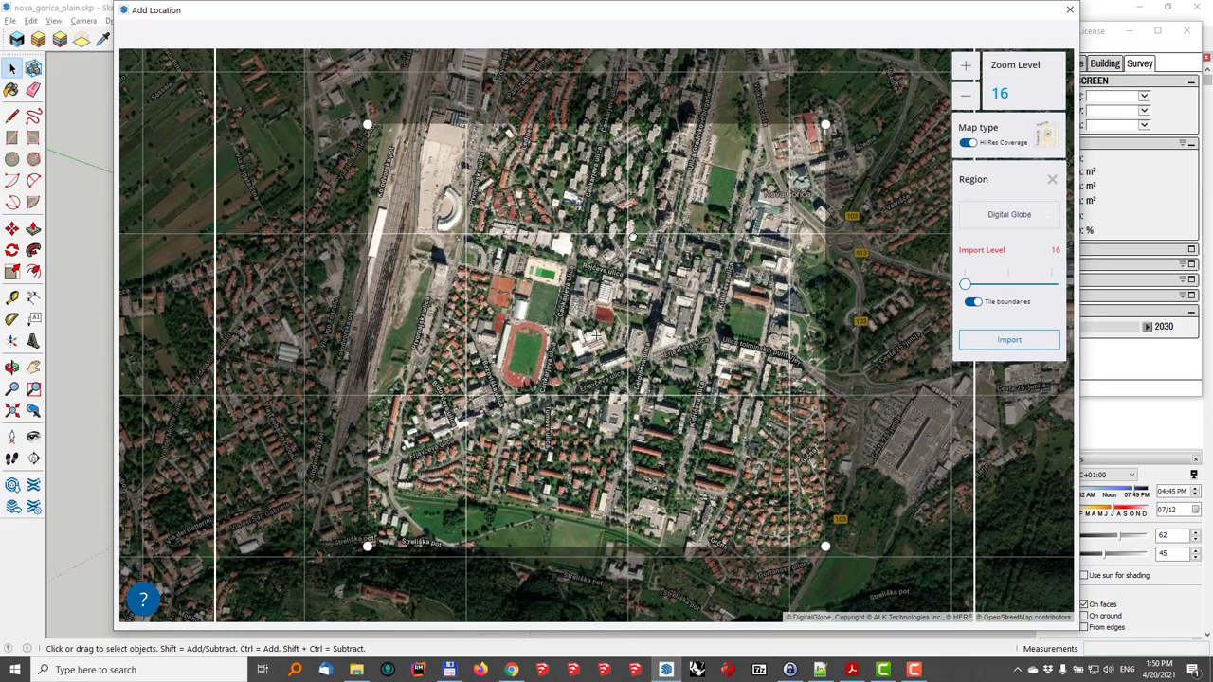
pyautogui.click(1031, 343)
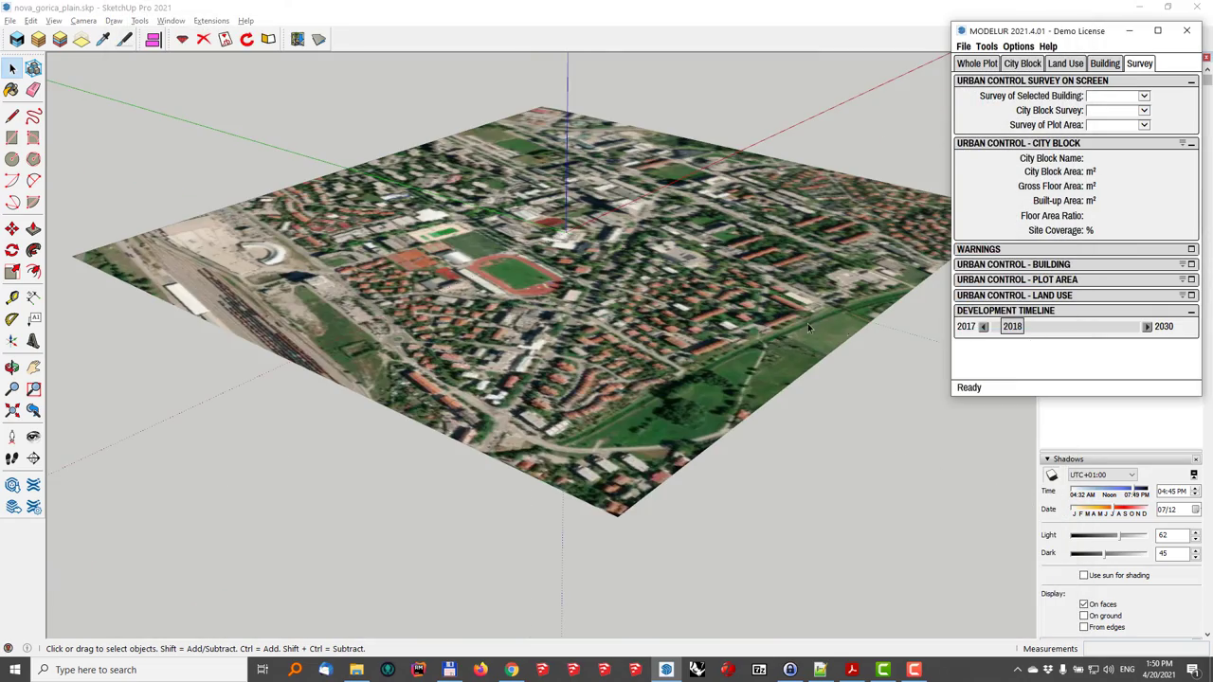
# Step: Start a Modelur GIS data import and load nova_gorica_city_blocks.geojson from the GeneratorForPlanners folder as its source file
pyautogui.moveTo(607, 284); pyautogui.dragTo(640, 366, button='middle')
pyautogui.scroll(-4, 585, 335)
pyautogui.click(1015, 99)
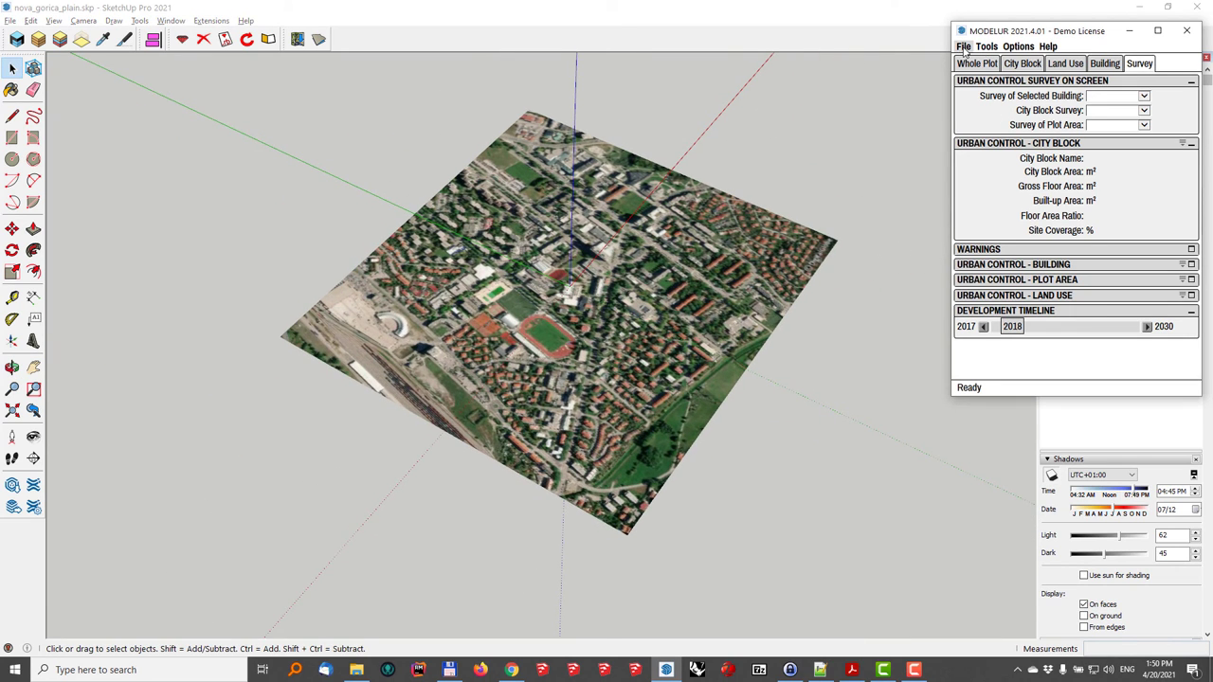
pyautogui.click(964, 47)
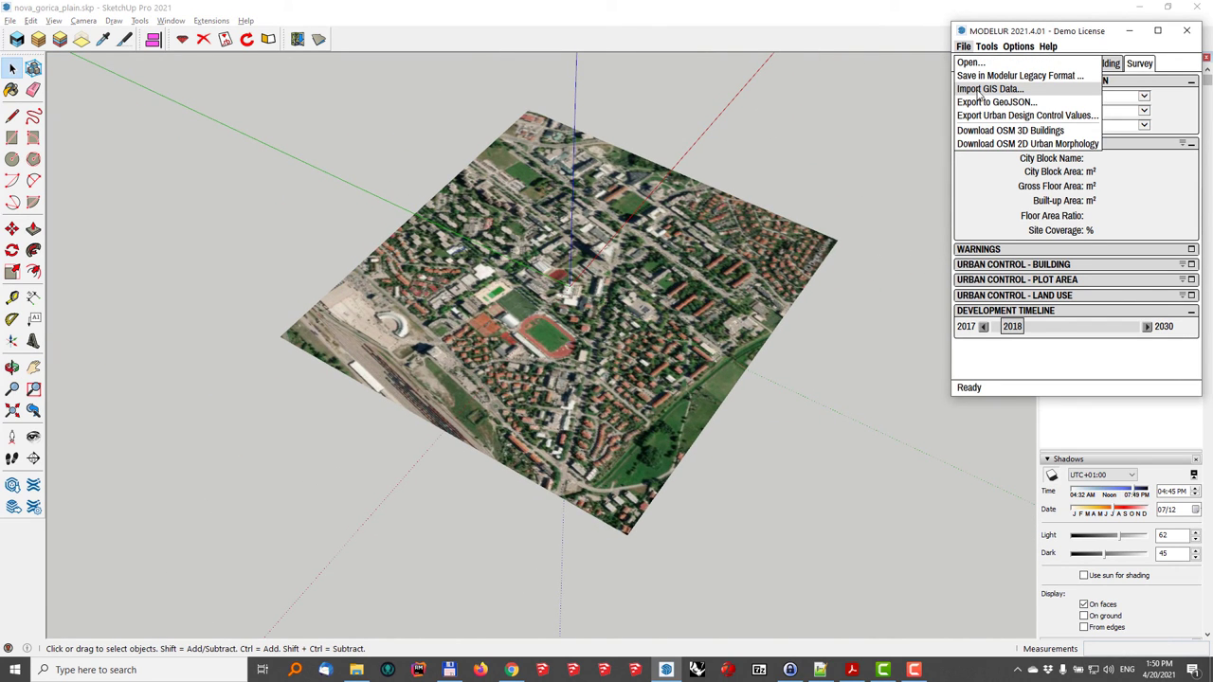
pyautogui.click(981, 91)
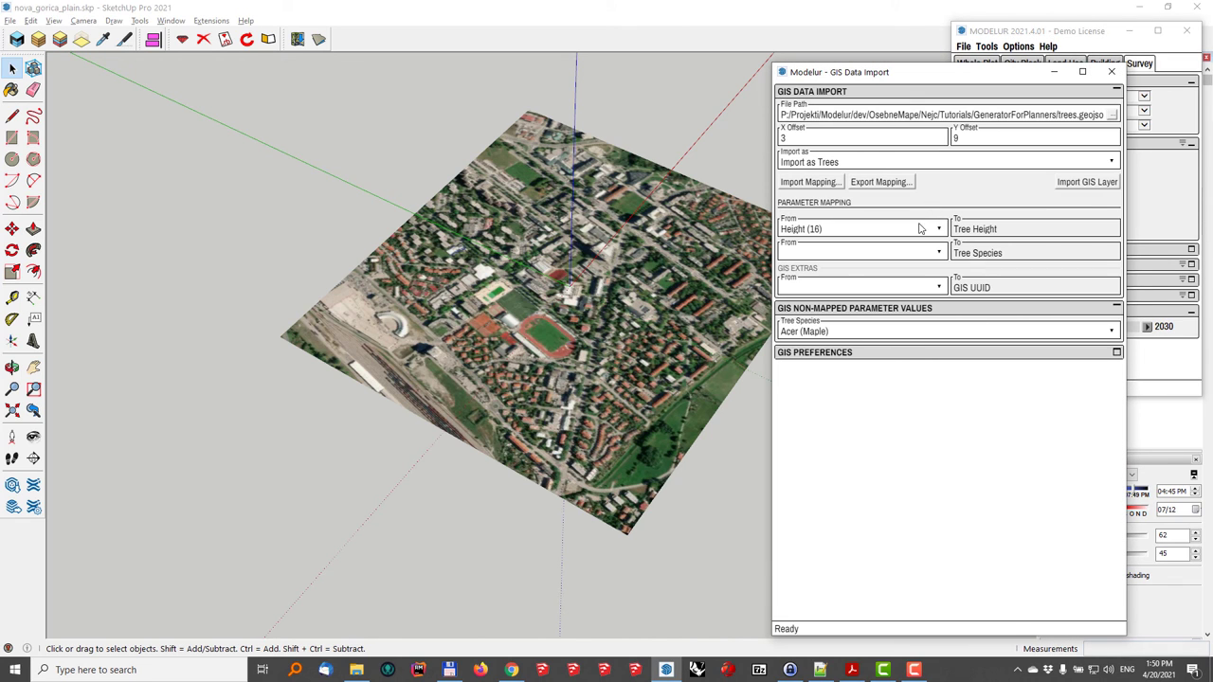
pyautogui.moveTo(1037, 113); pyautogui.dragTo(1131, 115)
pyautogui.click(1135, 115)
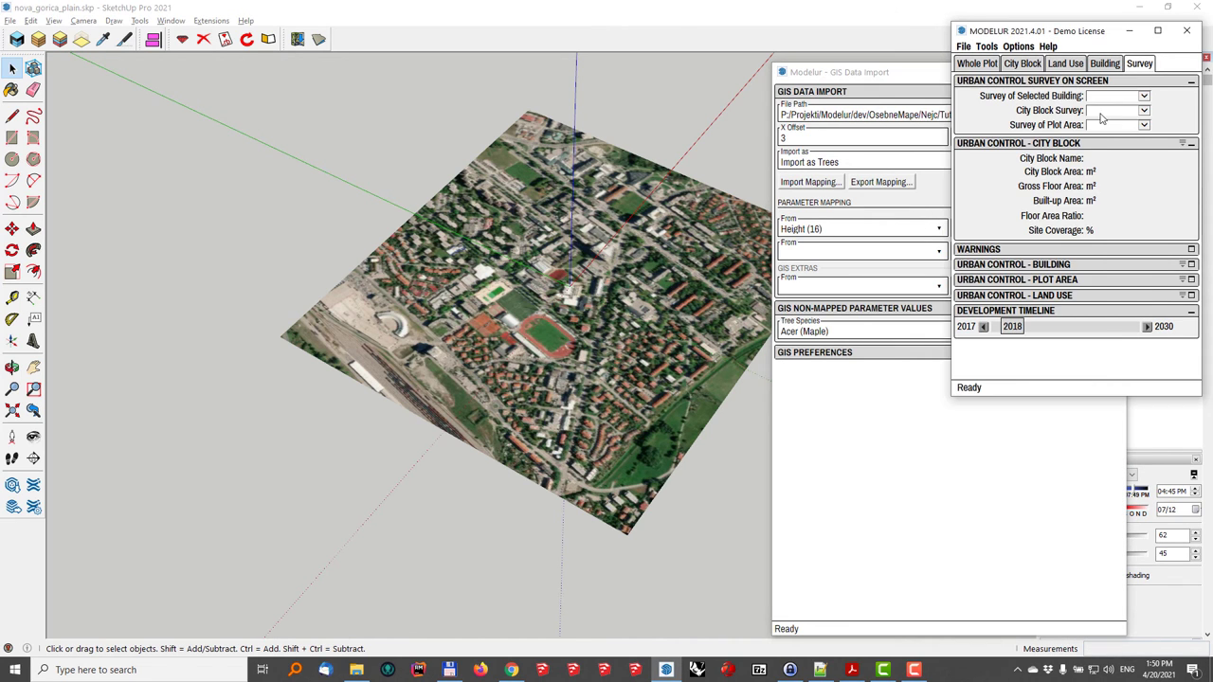
pyautogui.click(936, 113)
pyautogui.click(1112, 115)
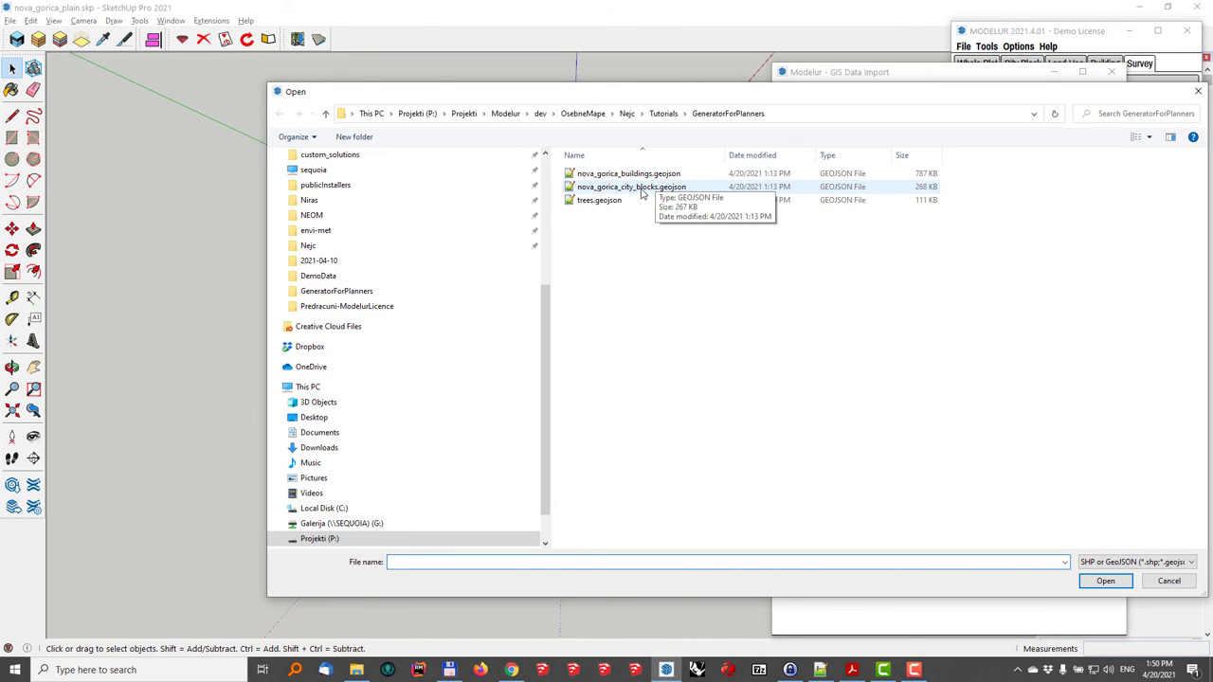
pyautogui.doubleClick(654, 187)
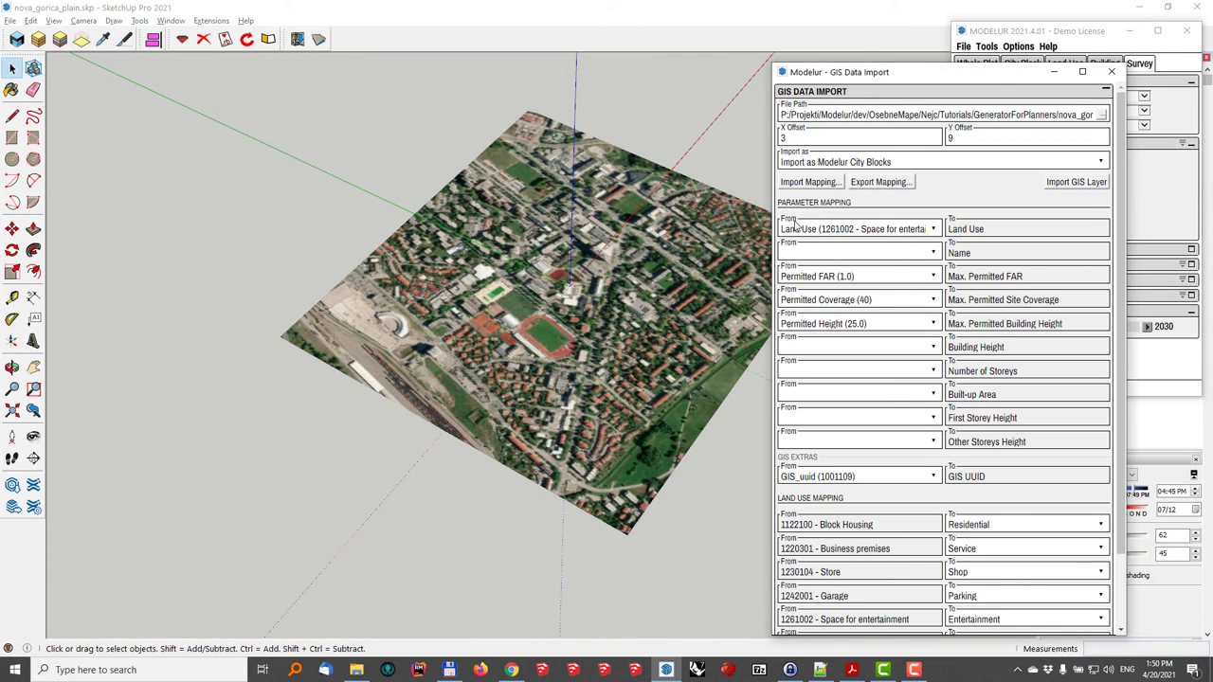
# Step: Check the parameter and land use mappings, keep the source Land Use field mapped to Land Use, and import the layer as Modelur City Blocks
pyautogui.click(935, 233)
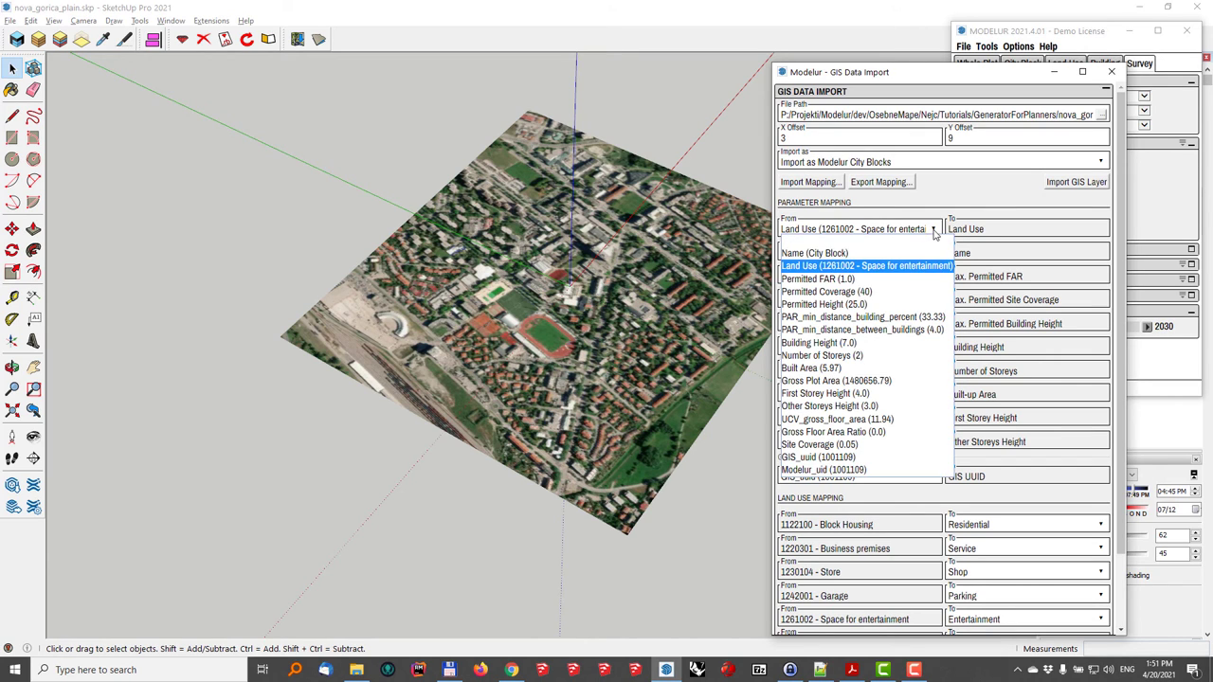
pyautogui.click(891, 265)
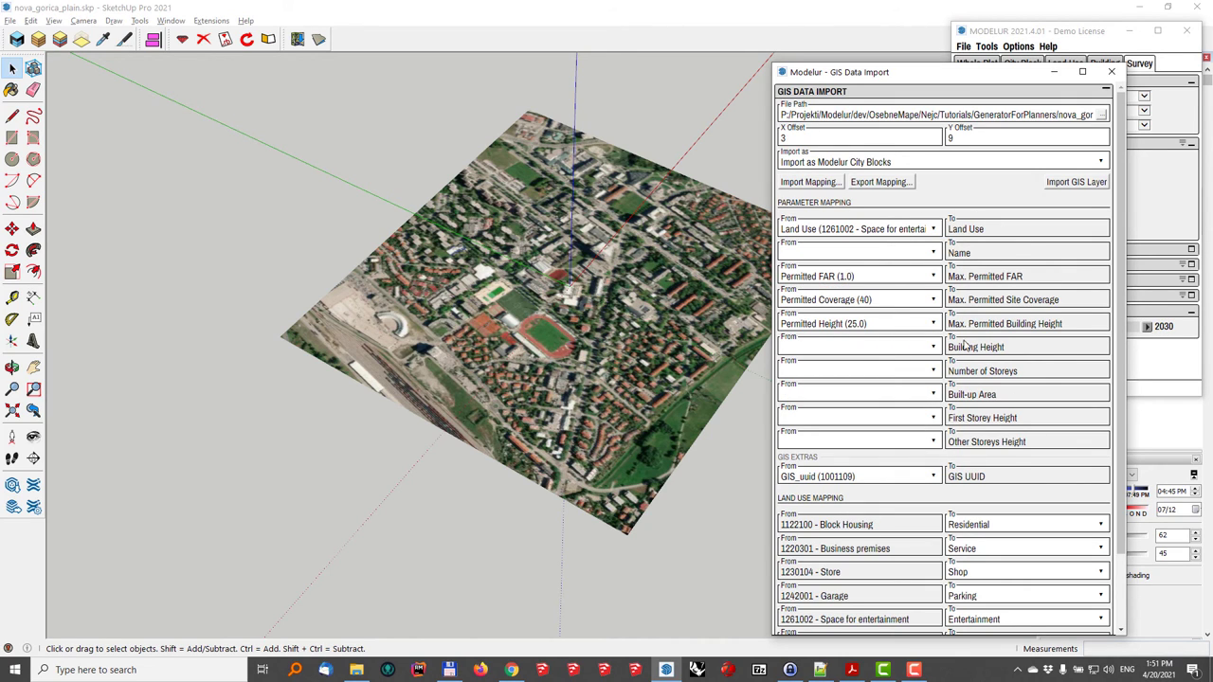
pyautogui.click(827, 232)
pyautogui.click(827, 232)
pyautogui.scroll(-3, 1002, 520)
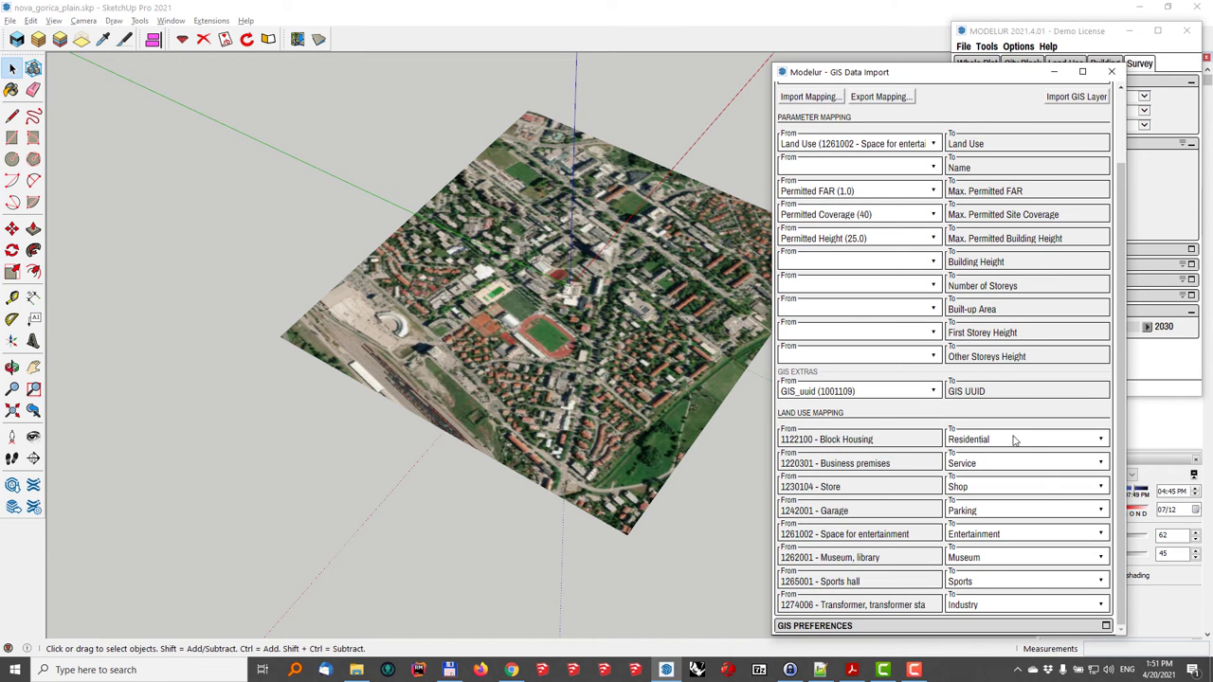
pyautogui.scroll(3, 1015, 446)
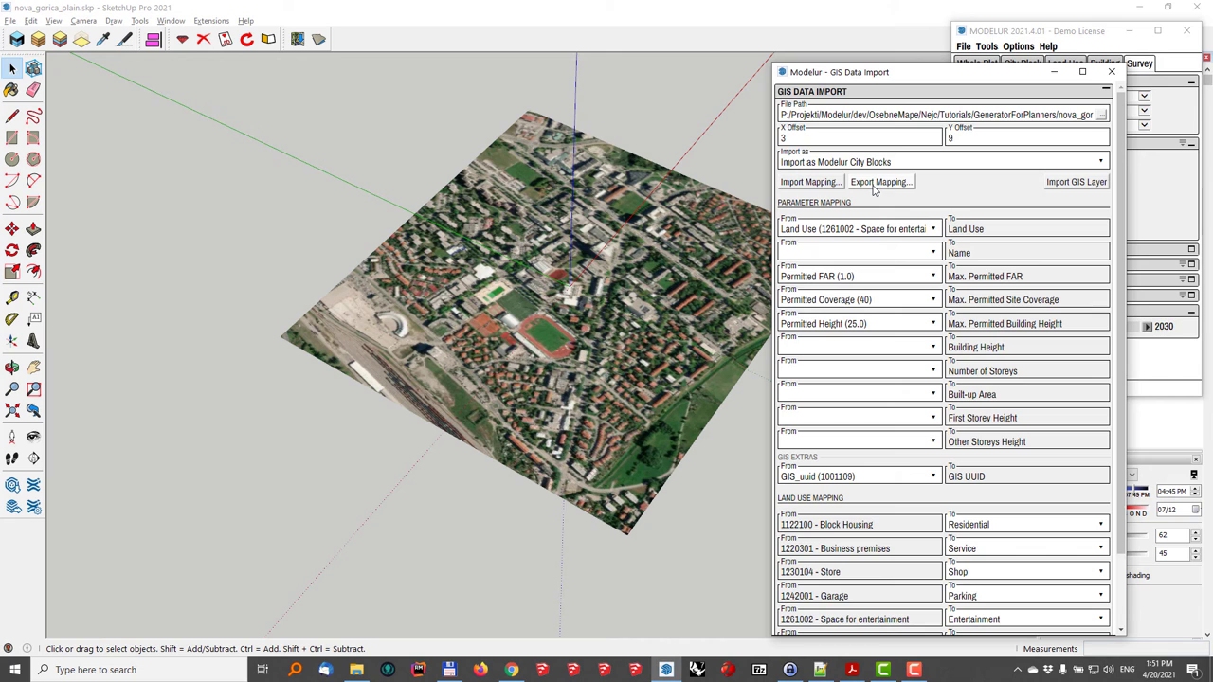
pyautogui.click(1061, 190)
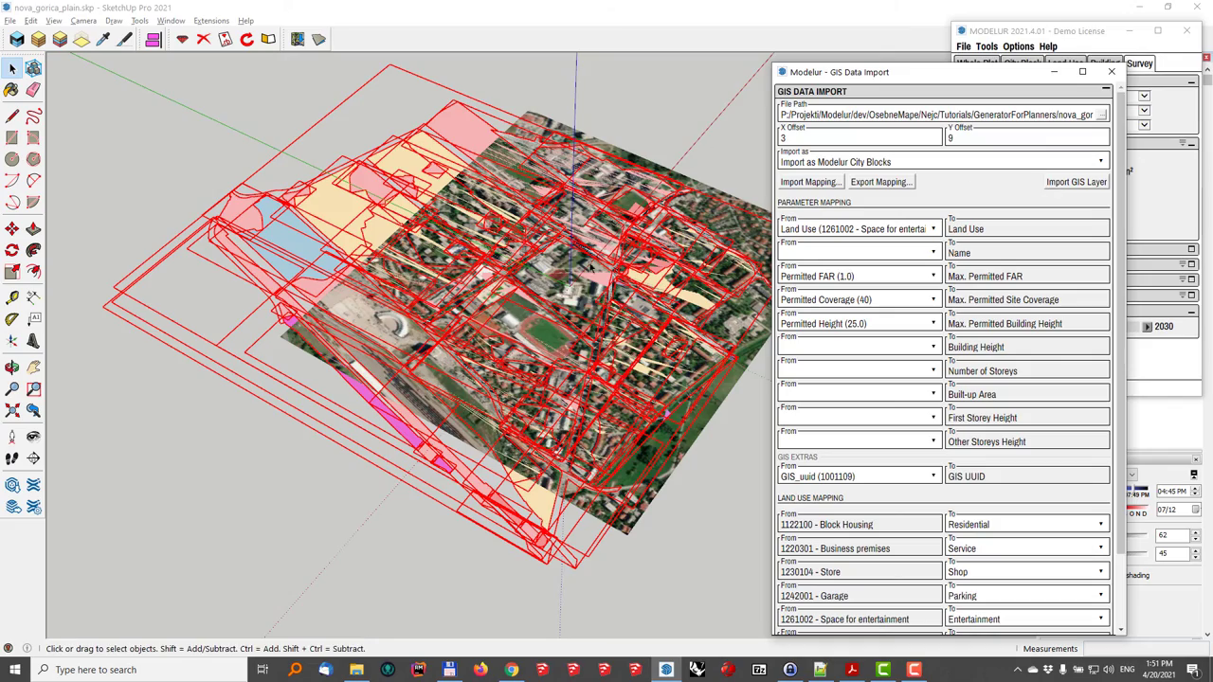
# Step: Unlock the geo-location imagery group that overlaps the imported city blocks
pyautogui.moveTo(589, 266); pyautogui.dragTo(522, 284, button='middle')
pyautogui.scroll(3, 518, 294)
pyautogui.moveTo(523, 330); pyautogui.dragTo(507, 273, button='middle')
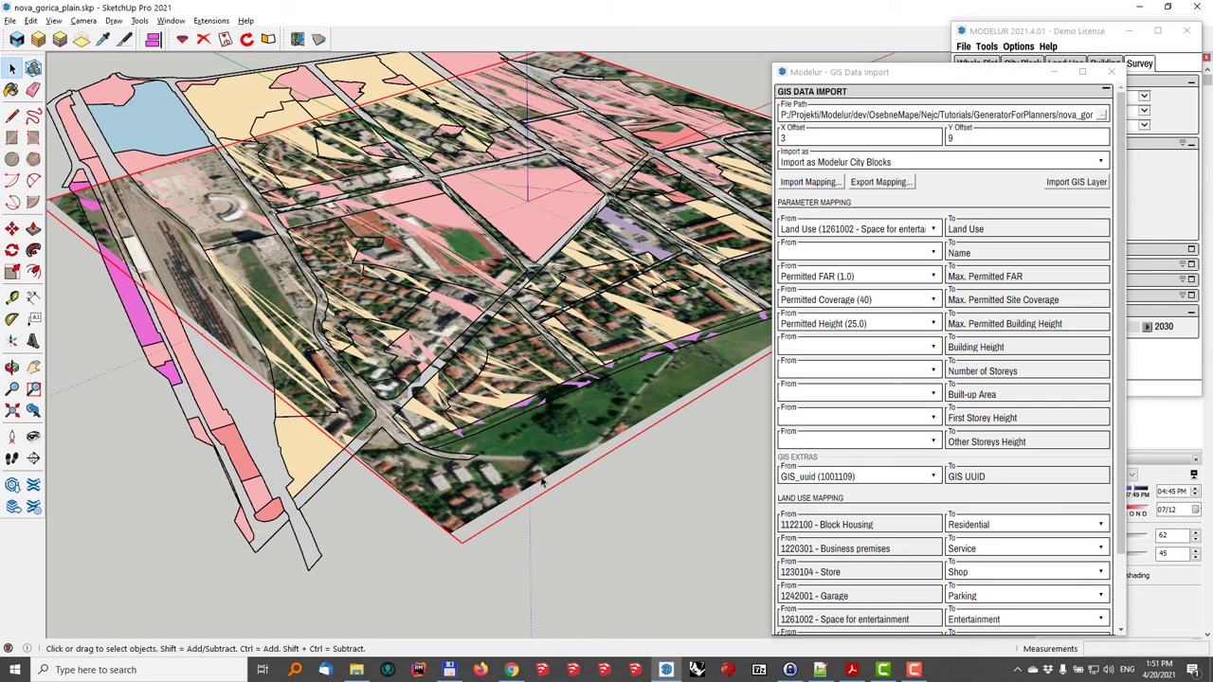
pyautogui.rightClick(508, 486)
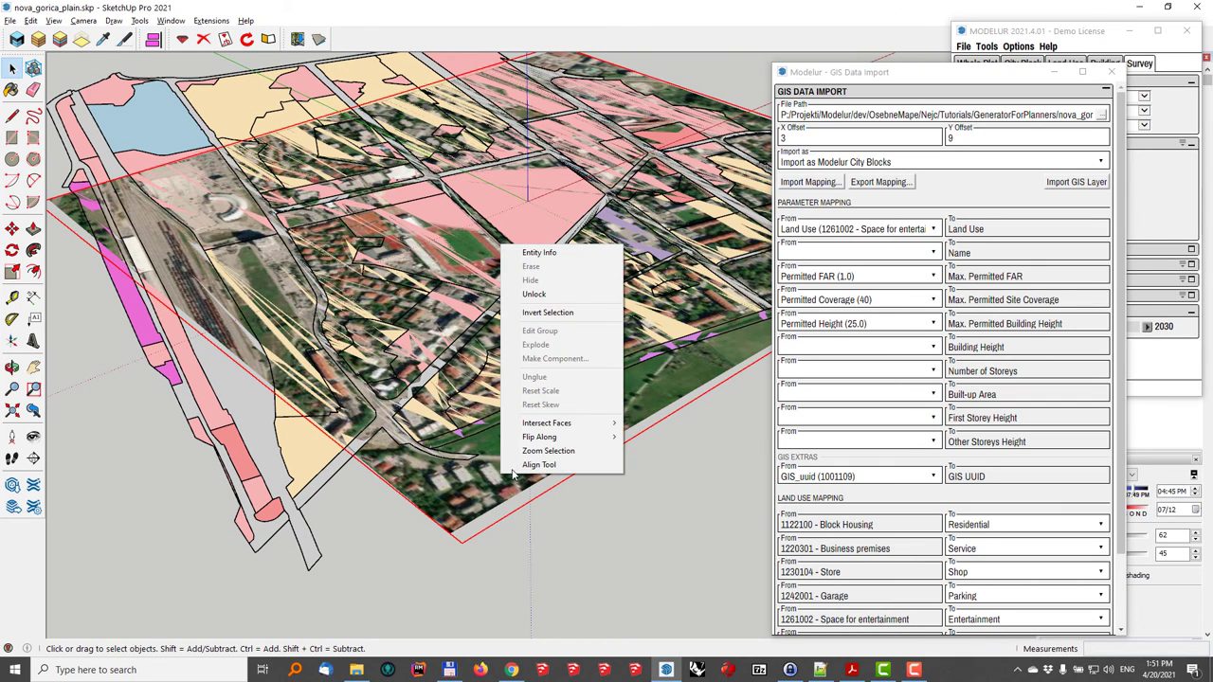
pyautogui.click(556, 295)
# Step: Move the imagery group down 0.1 m along the blue axis so it sits beneath the city blocks
pyautogui.moveTo(557, 299); pyautogui.dragTo(479, 353, button='middle')
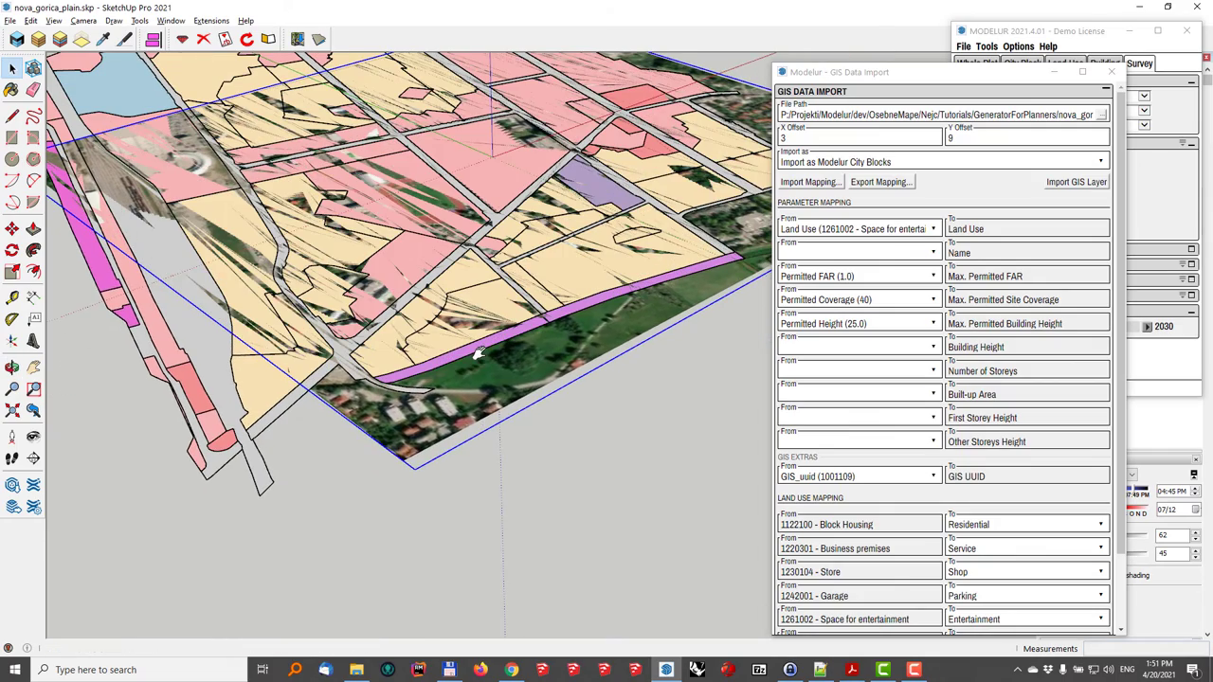
pyautogui.press('m')
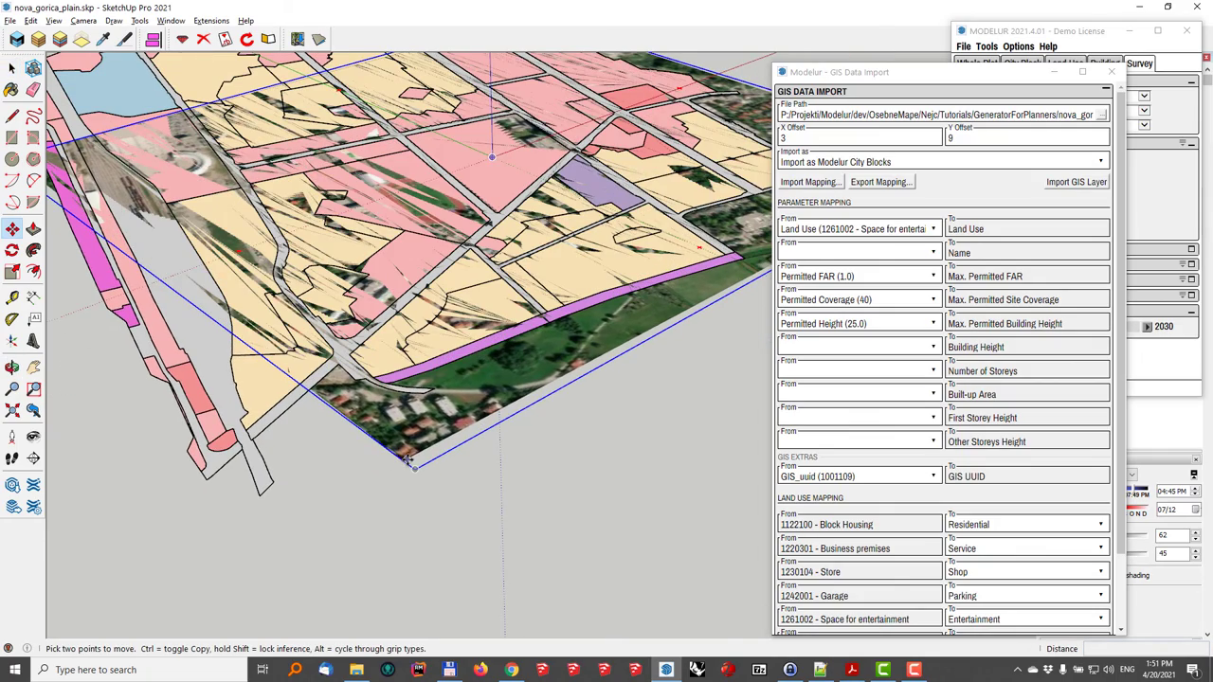
pyautogui.click(407, 459)
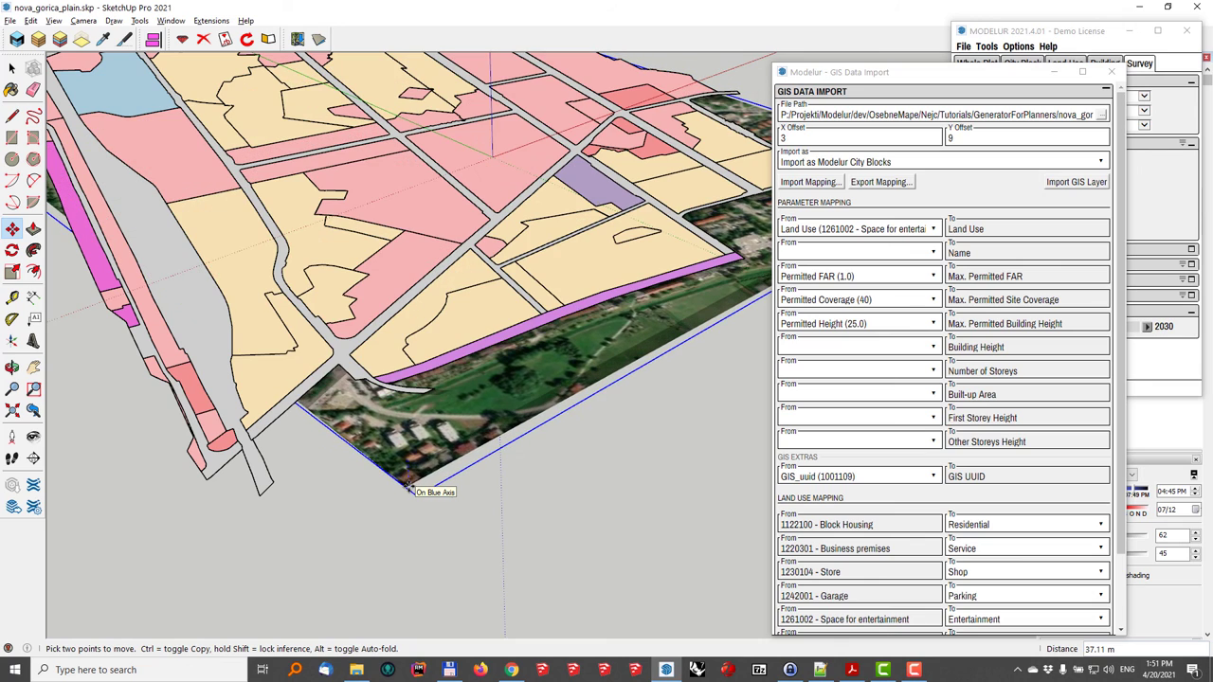
pyautogui.write('0.1m')
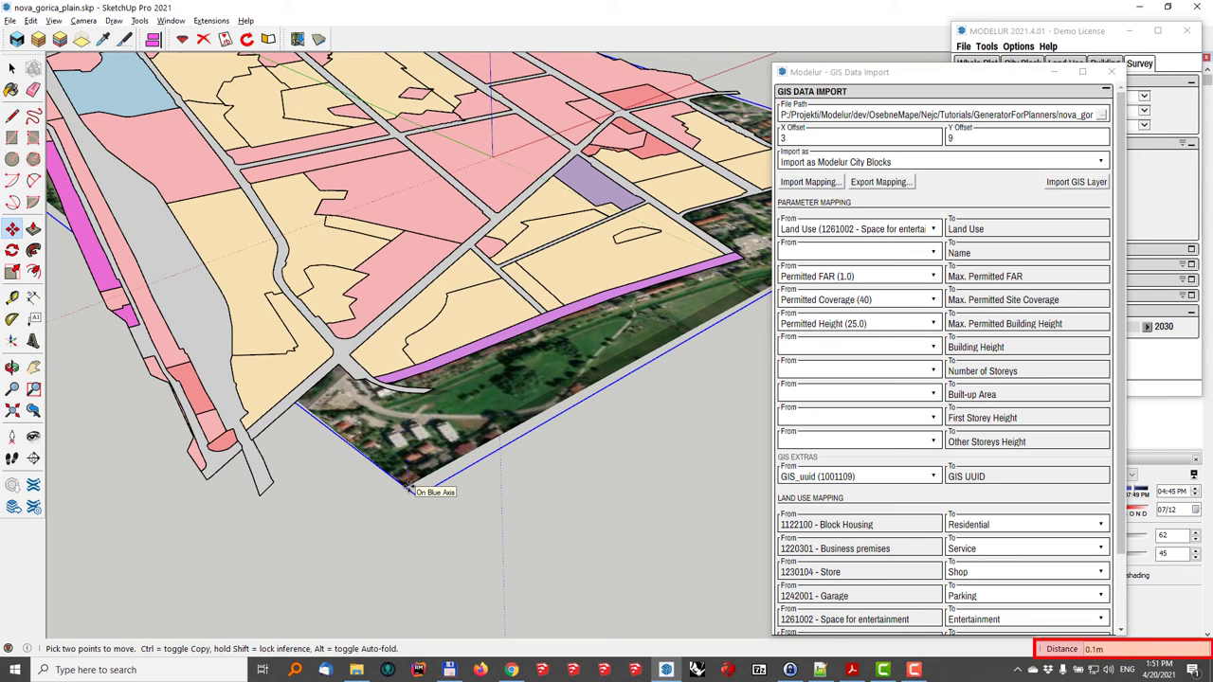
pyautogui.press('Return')
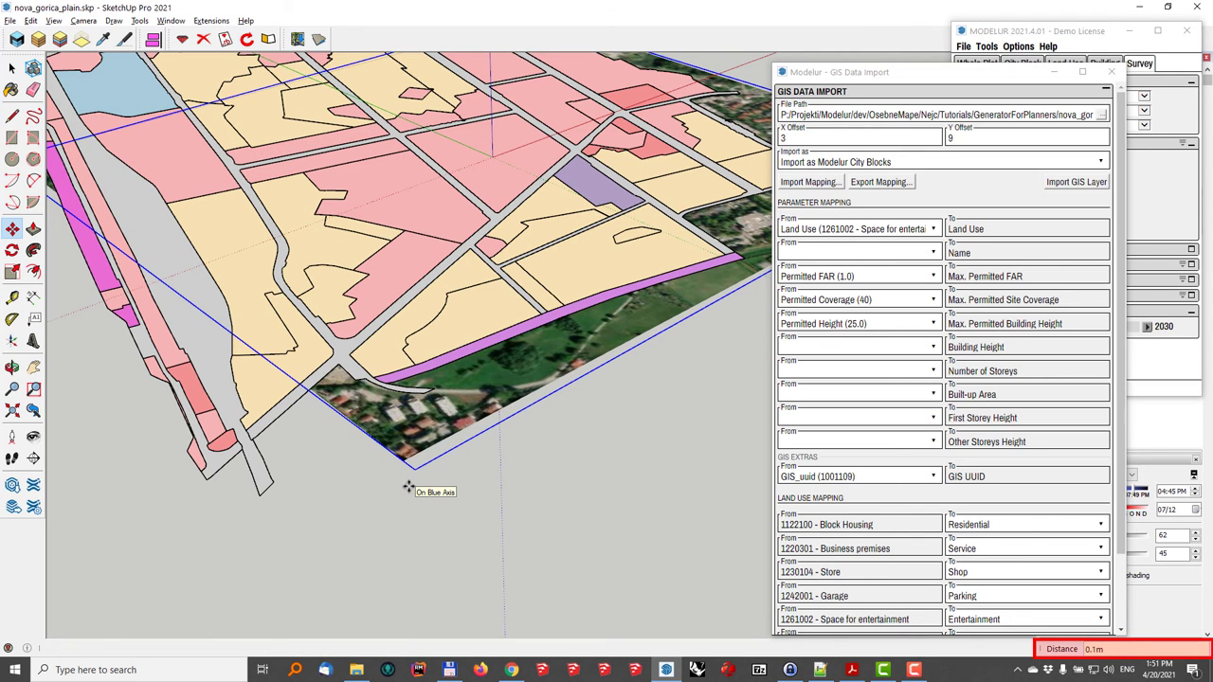
# Step: Lock the lowered imagery group again and clear the selection
pyautogui.rightClick(423, 423)
pyautogui.click(460, 477)
pyautogui.moveTo(459, 478); pyautogui.dragTo(589, 454, button='middle')
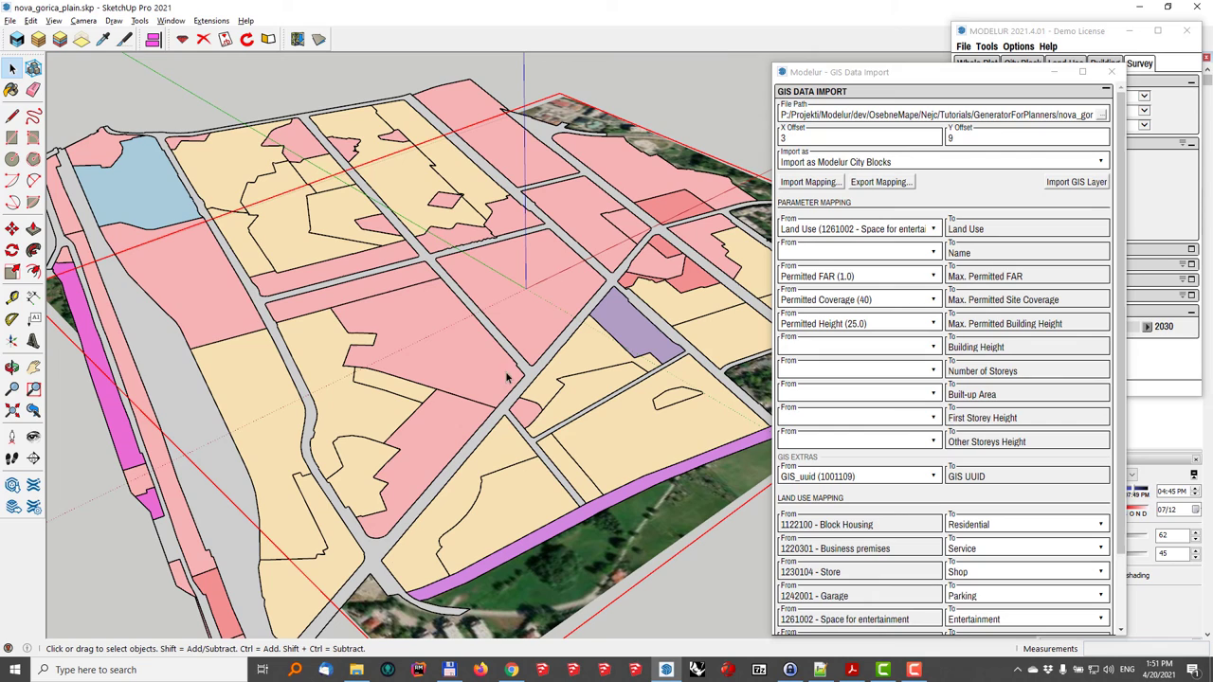
pyautogui.click(662, 106)
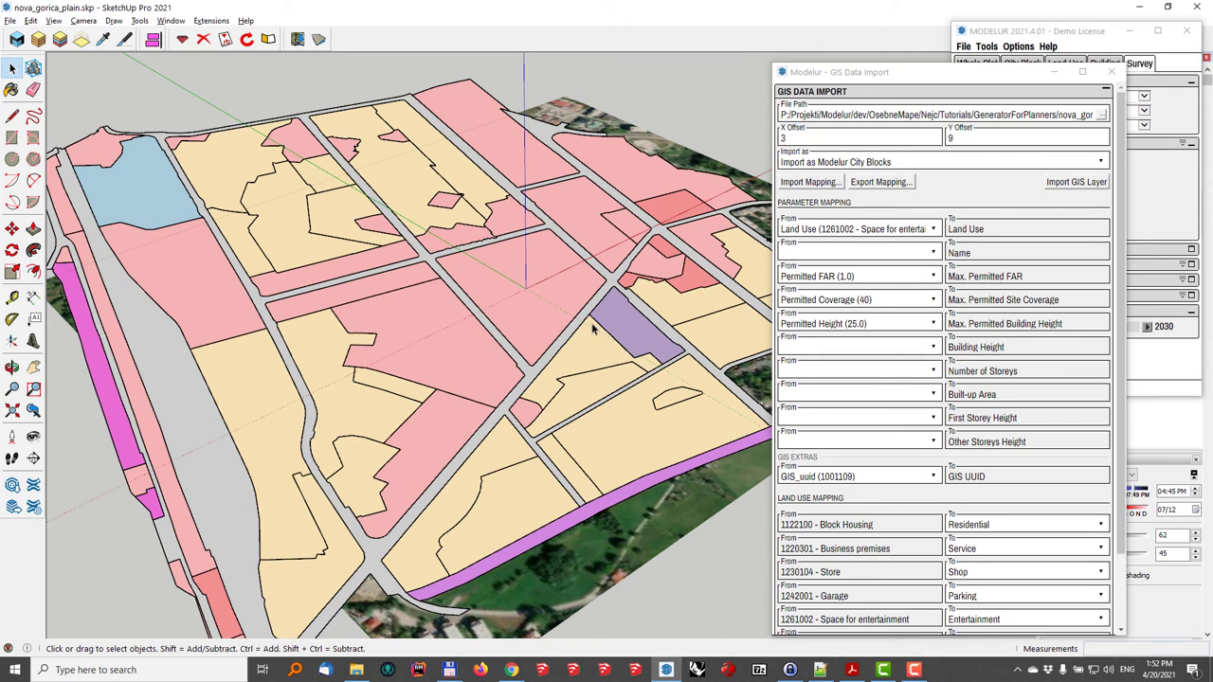
# Step: Load nova_gorica_buildings.geojson in the GIS import and import it as Modelur Buildings with the existing mapping
pyautogui.click(1100, 116)
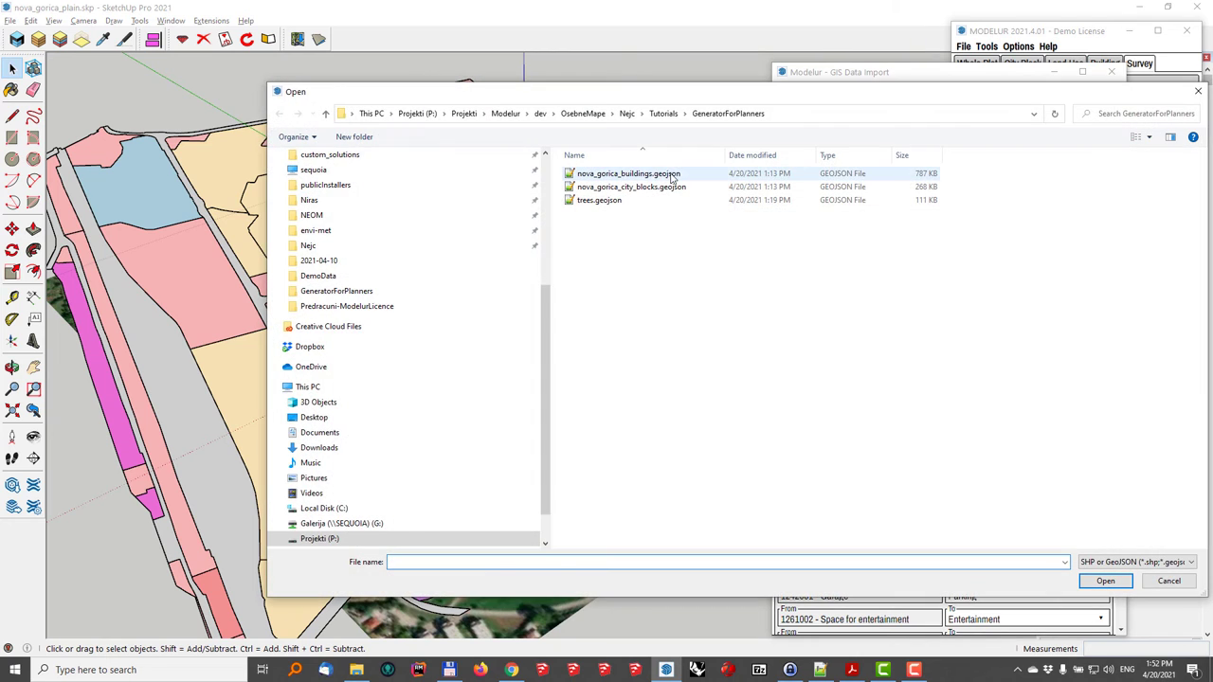
pyautogui.doubleClick(654, 177)
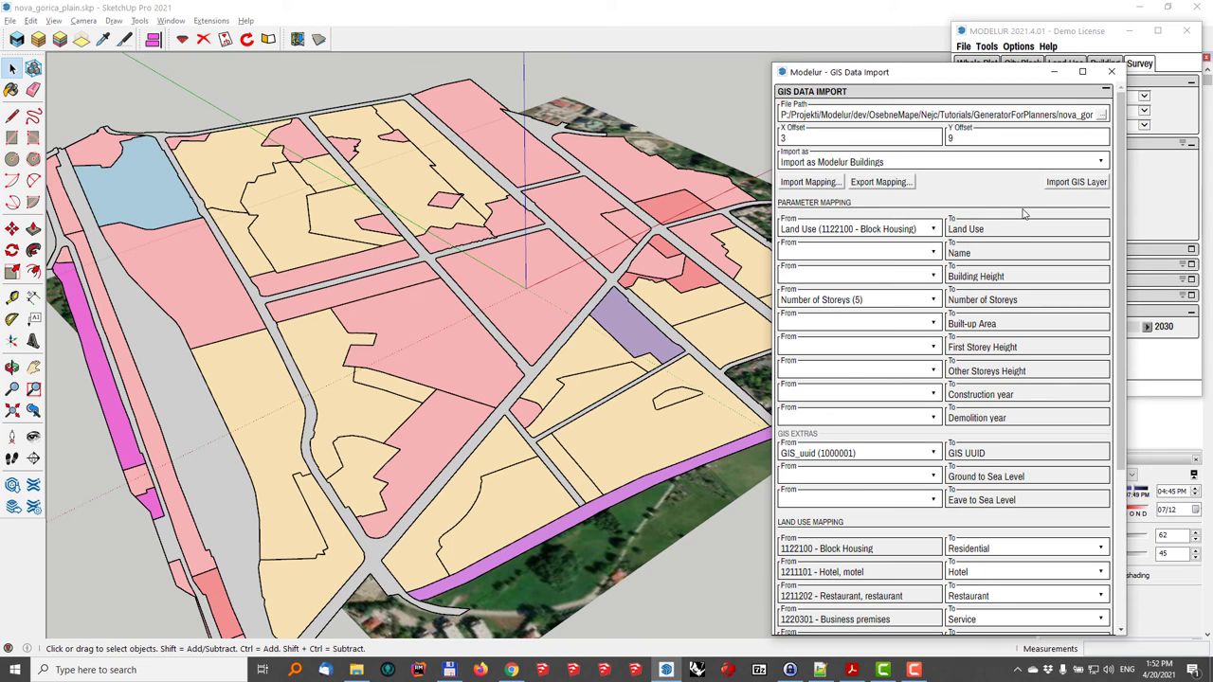
pyautogui.click(1065, 184)
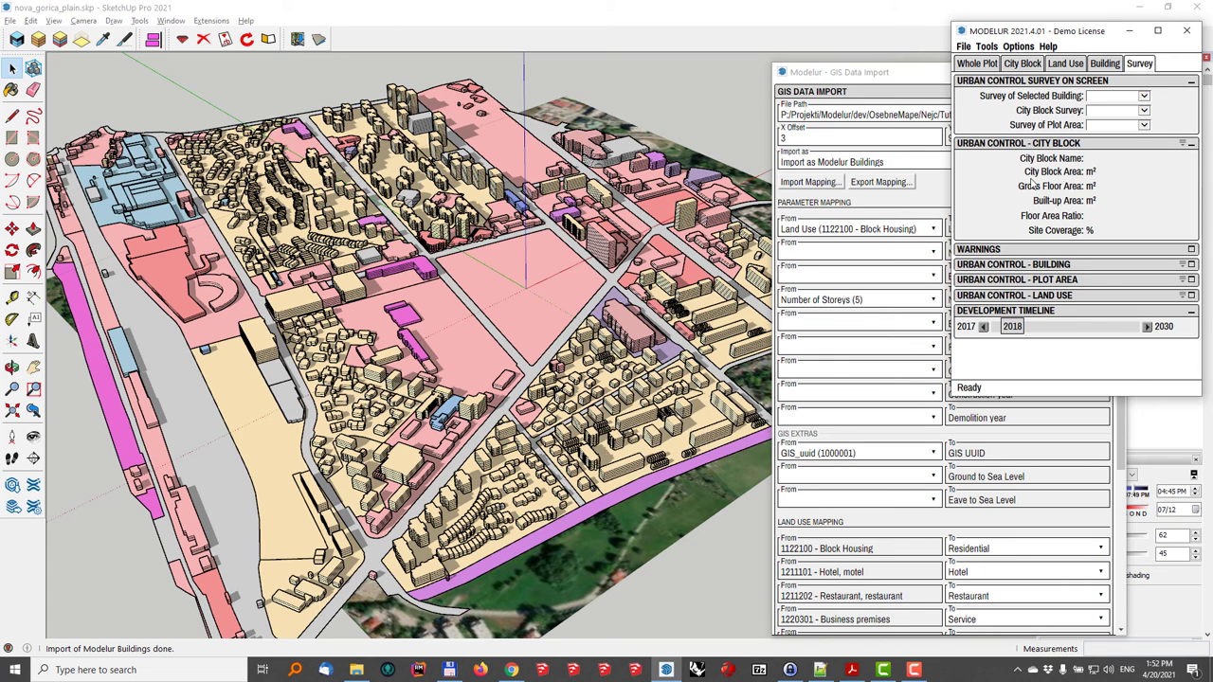
# Step: Load trees.geojson in the GIS import and import it as Trees, with Height mapped to Tree Height and Acer (Maple) as species
pyautogui.click(911, 74)
pyautogui.click(1101, 116)
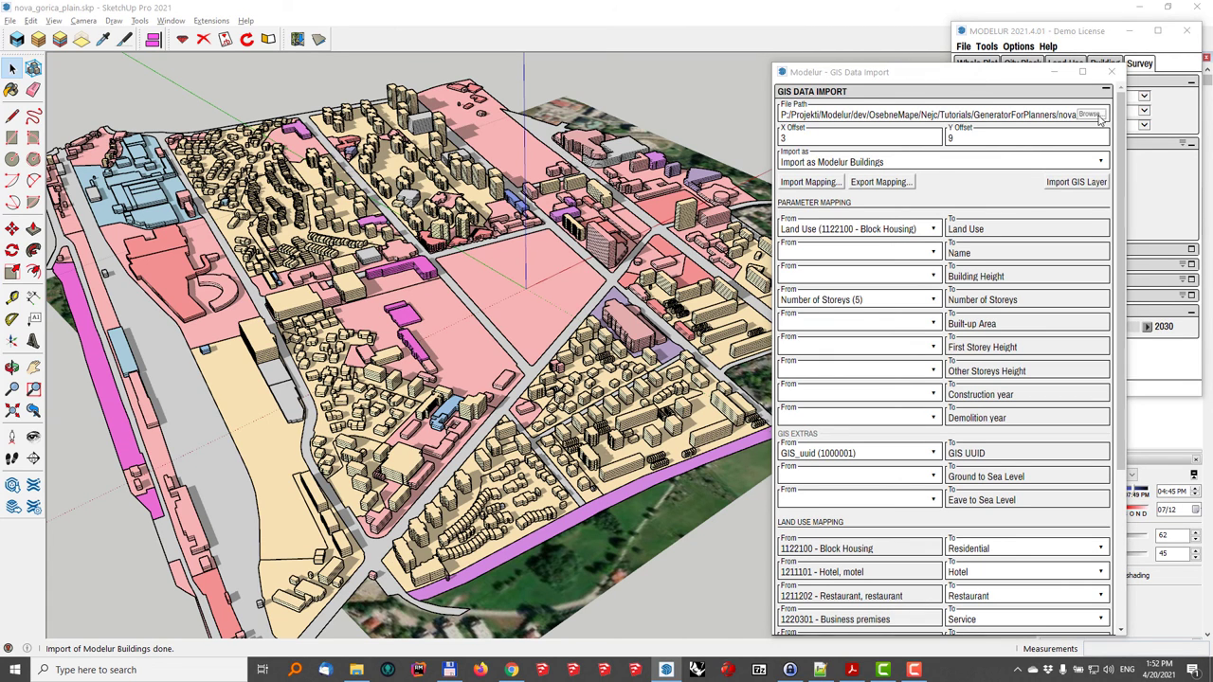
pyautogui.doubleClick(617, 202)
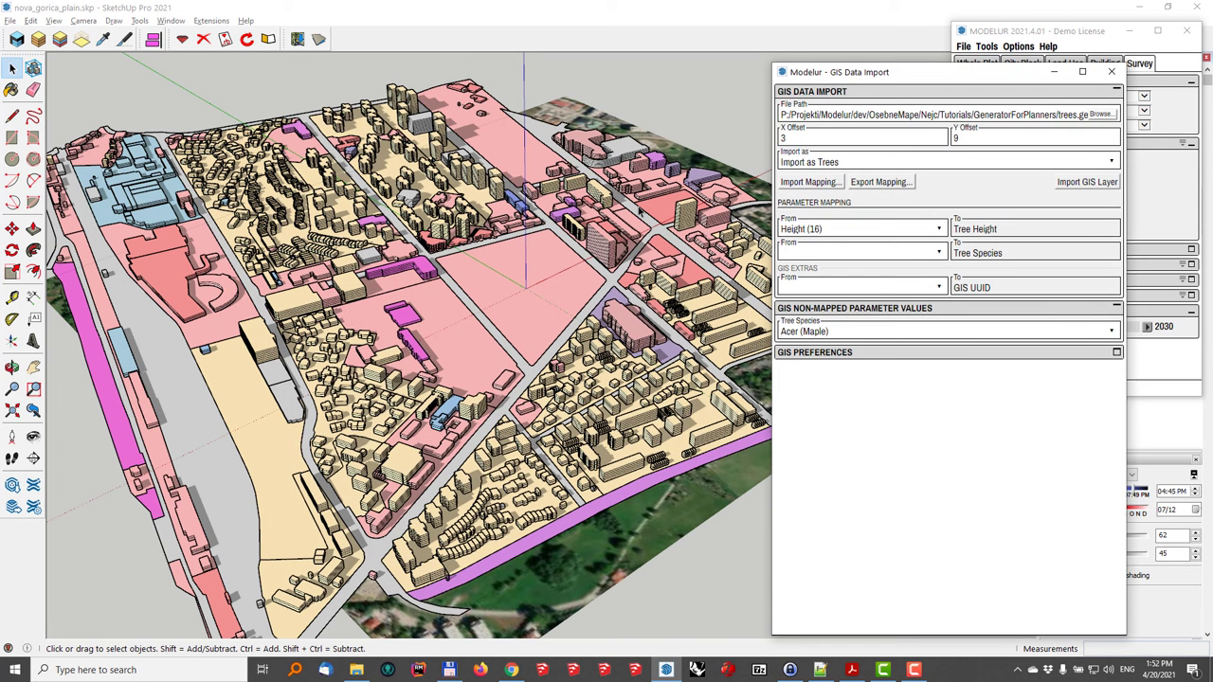
pyautogui.click(1076, 184)
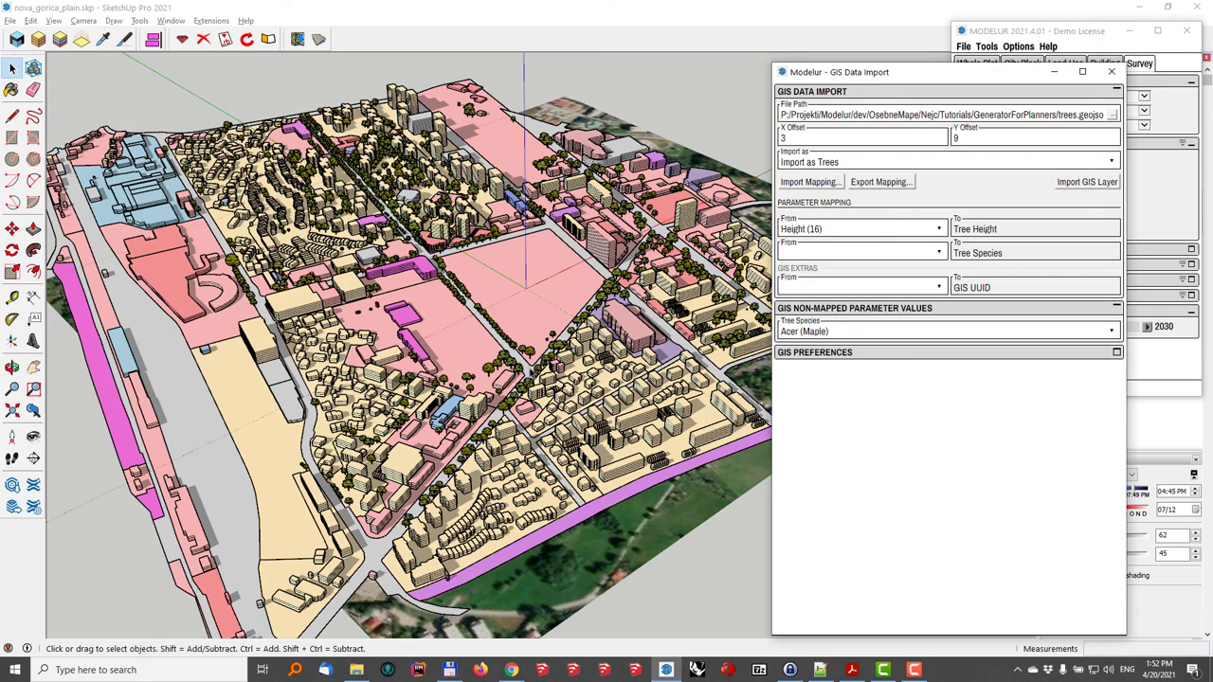
# Step: Examine the imported trees and buildings around the empty central city block from near and far
pyautogui.moveTo(415, 237); pyautogui.dragTo(537, 216, button='middle')
pyautogui.scroll(6, 491, 245)
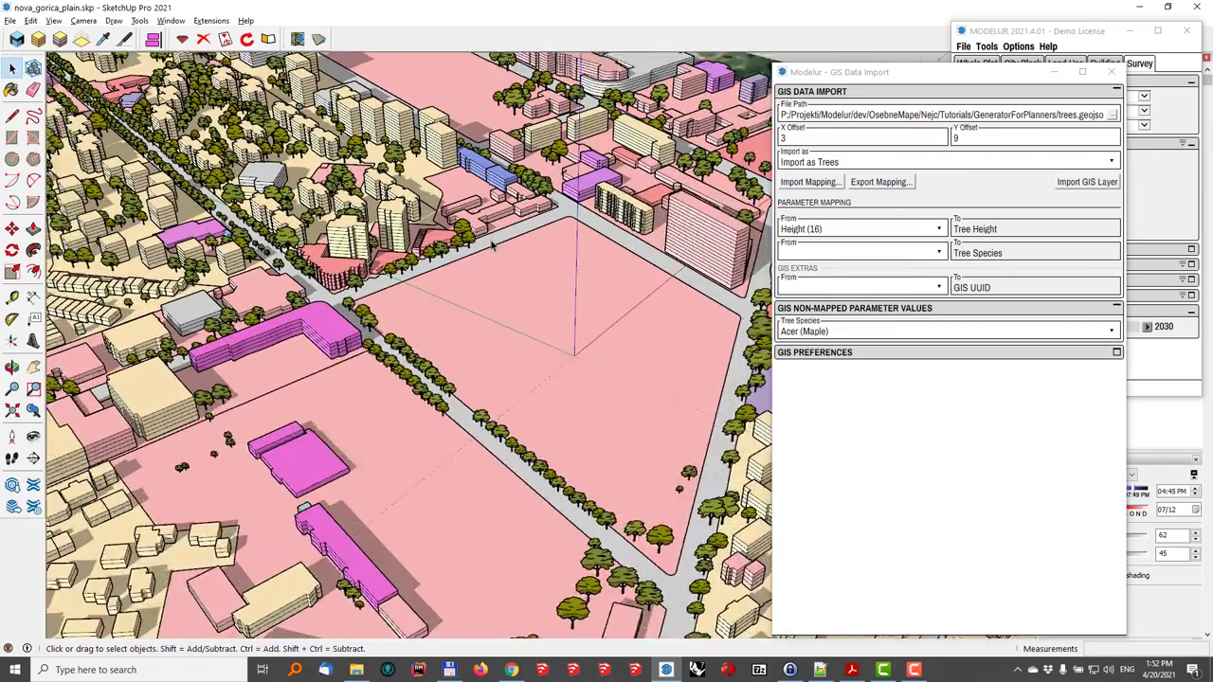
pyautogui.scroll(4, 492, 245)
pyautogui.moveTo(492, 244); pyautogui.dragTo(406, 166, button='middle')
pyautogui.scroll(-1, 404, 166)
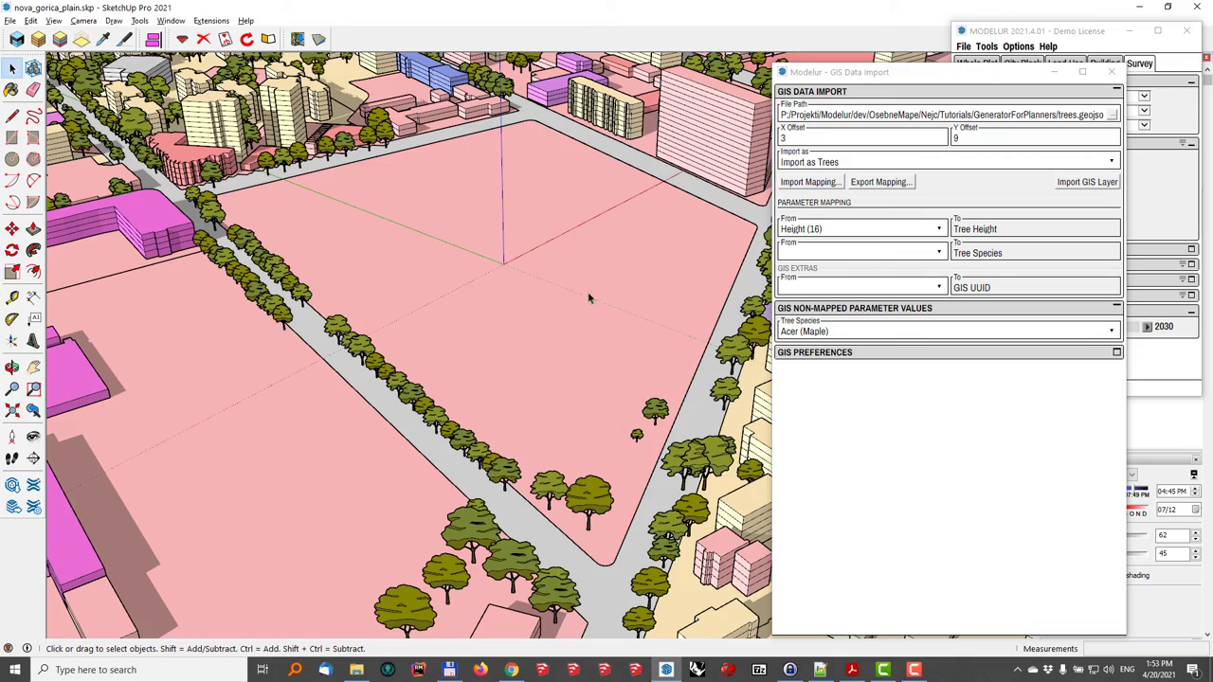
pyautogui.moveTo(593, 299); pyautogui.dragTo(453, 217, button='middle')
pyautogui.scroll(-3, 578, 328)
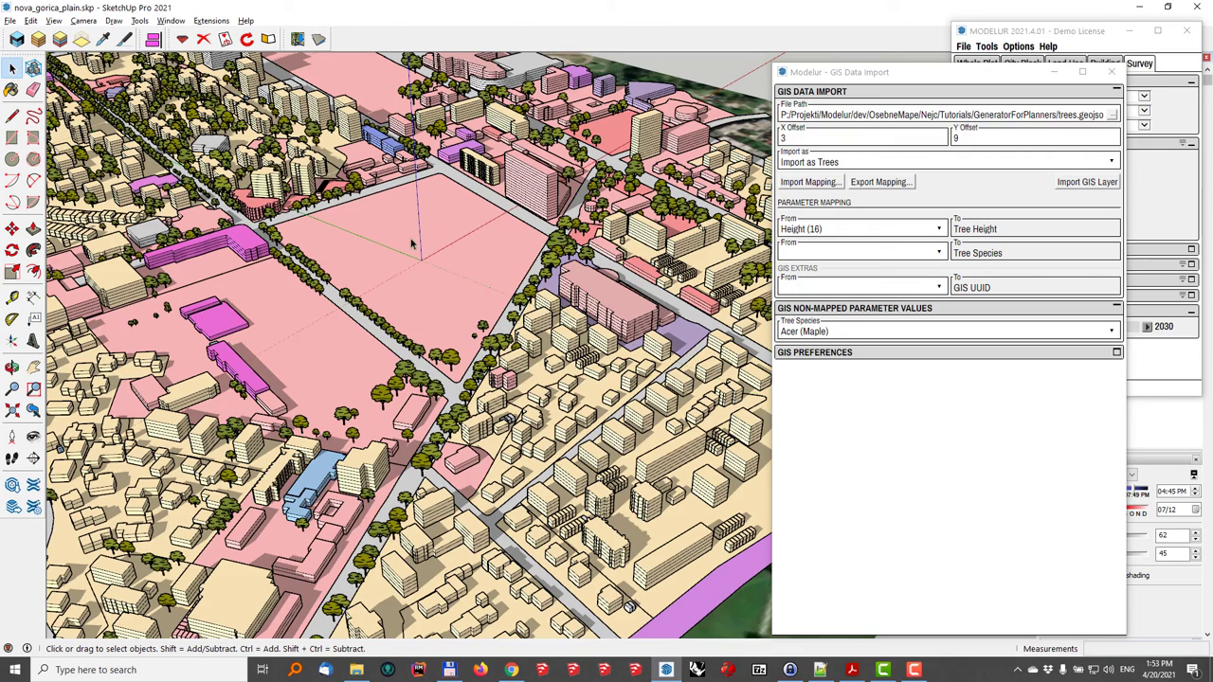
pyautogui.moveTo(413, 250); pyautogui.dragTo(447, 248, button='middle')
# Step: Close the GIS data import and select the empty central city block with its city block parameters shown
pyautogui.click(1113, 80)
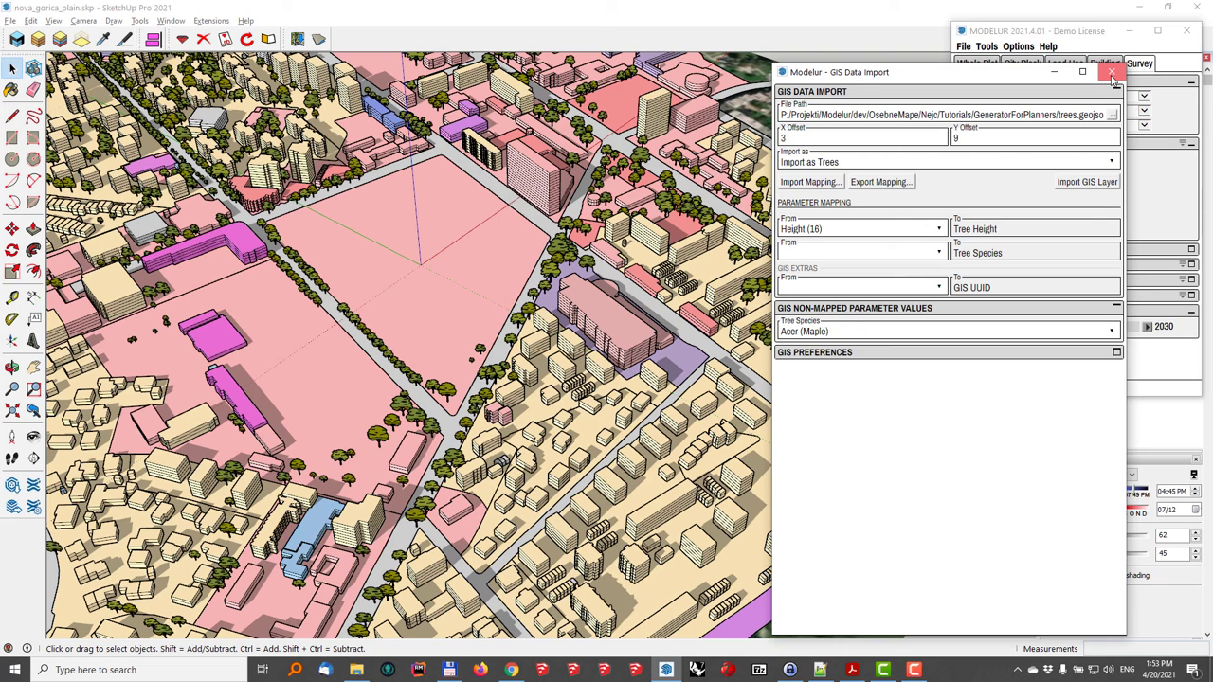
pyautogui.click(1114, 76)
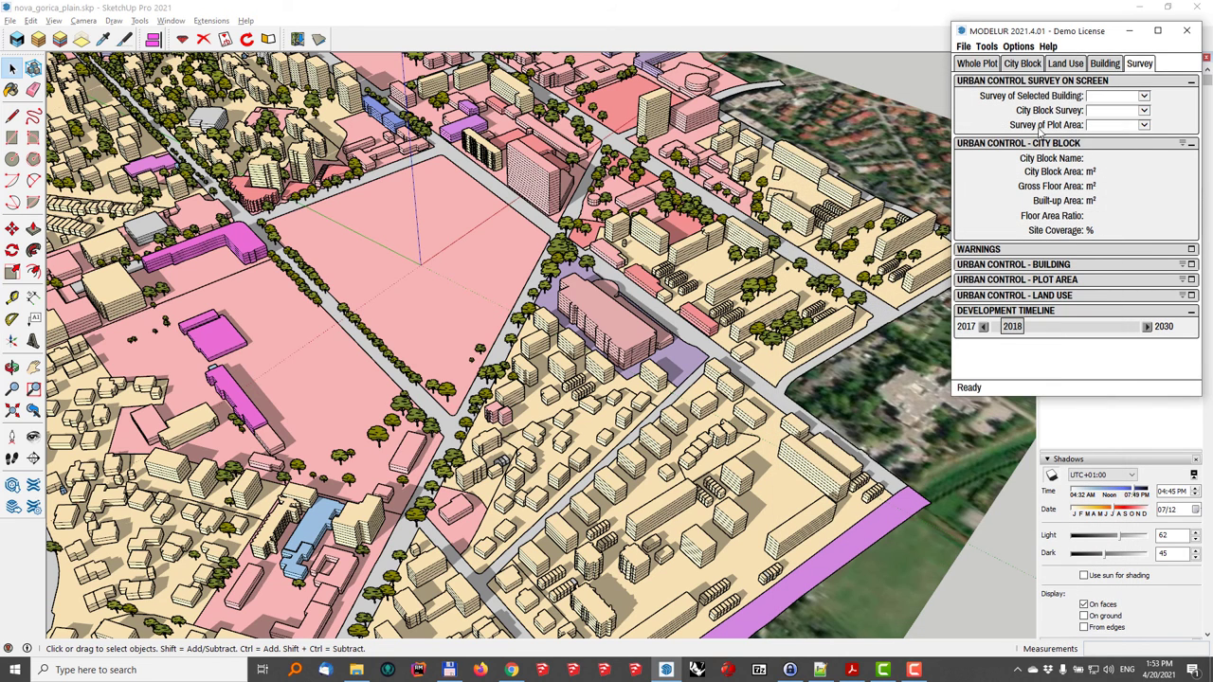
pyautogui.click(1024, 64)
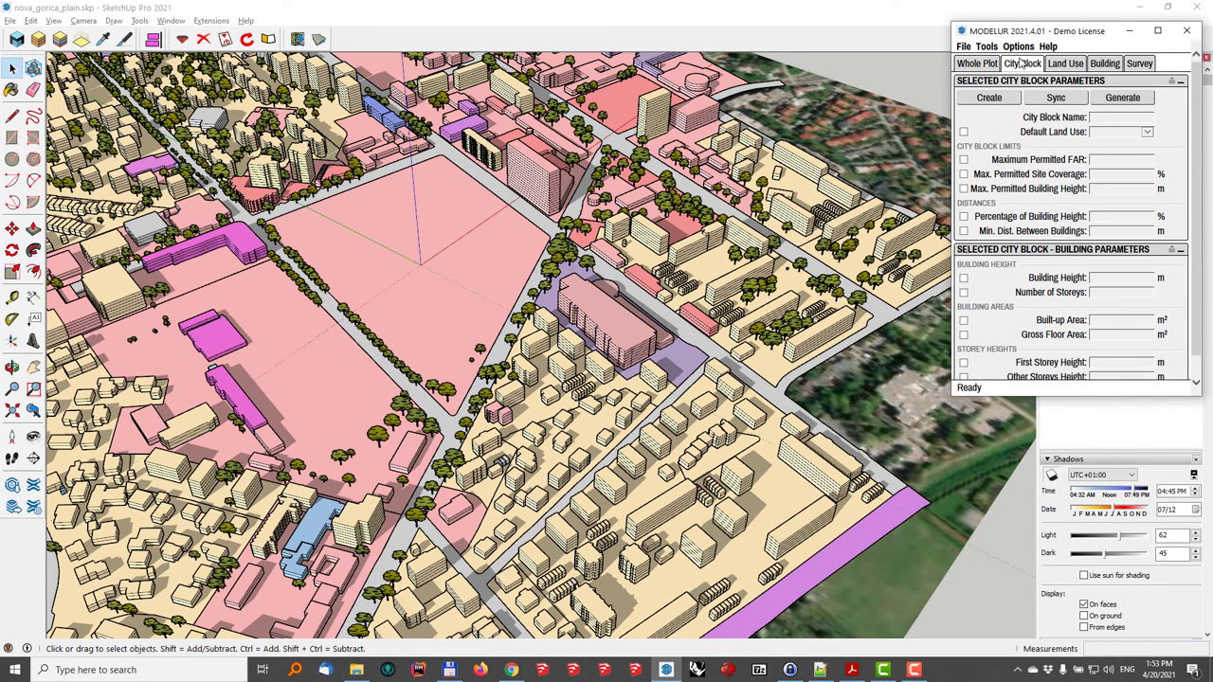
pyautogui.moveTo(467, 279)
pyautogui.mouseDown(button='middle')
pyautogui.moveTo(504, 256)
pyautogui.moveTo(557, 272)
pyautogui.mouseUp(button='middle')
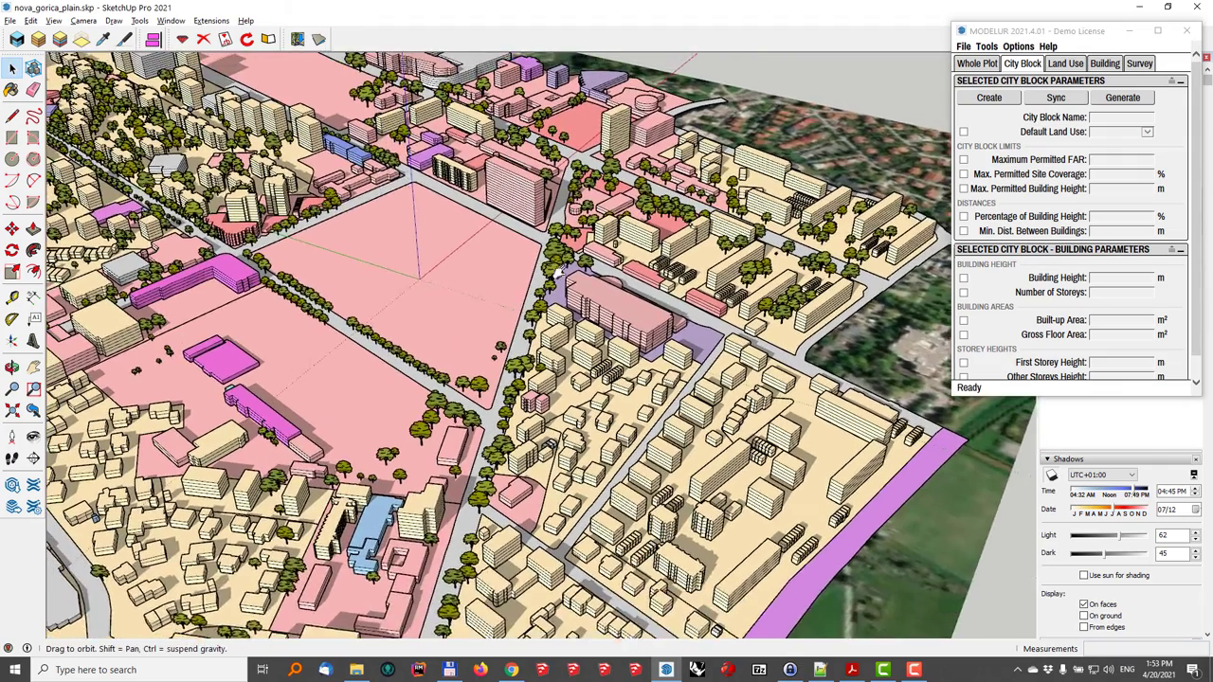
pyautogui.scroll(3, 559, 280)
pyautogui.scroll(3, 462, 316)
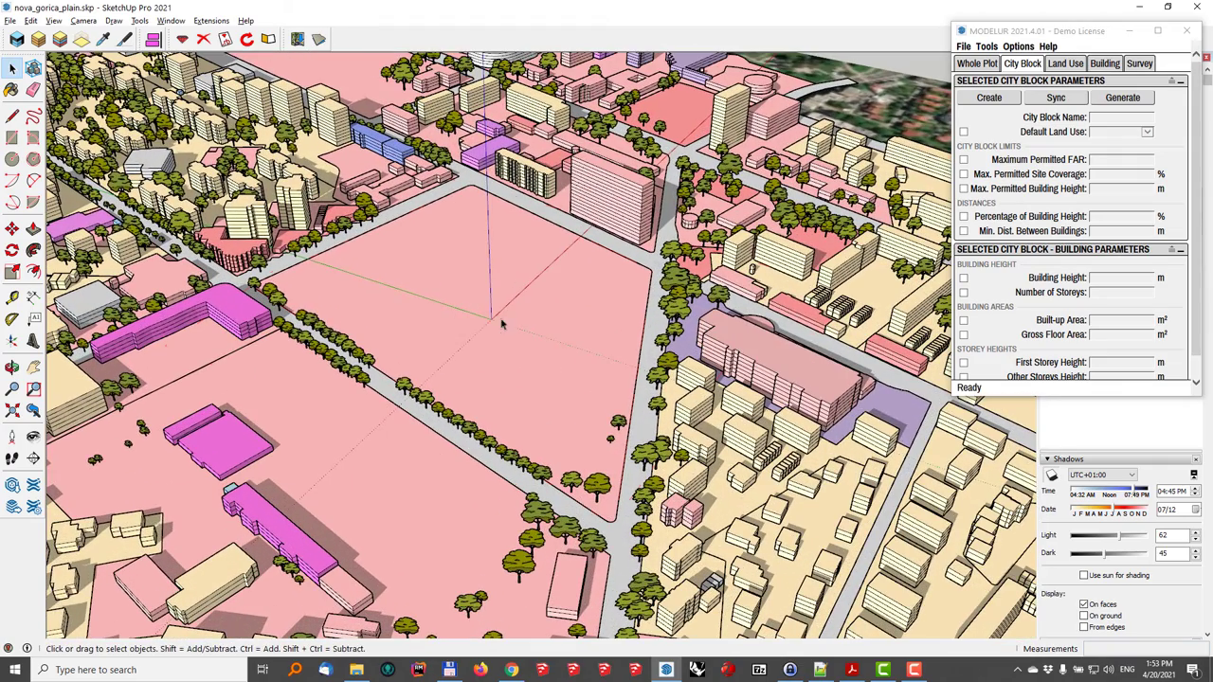
pyautogui.click(502, 324)
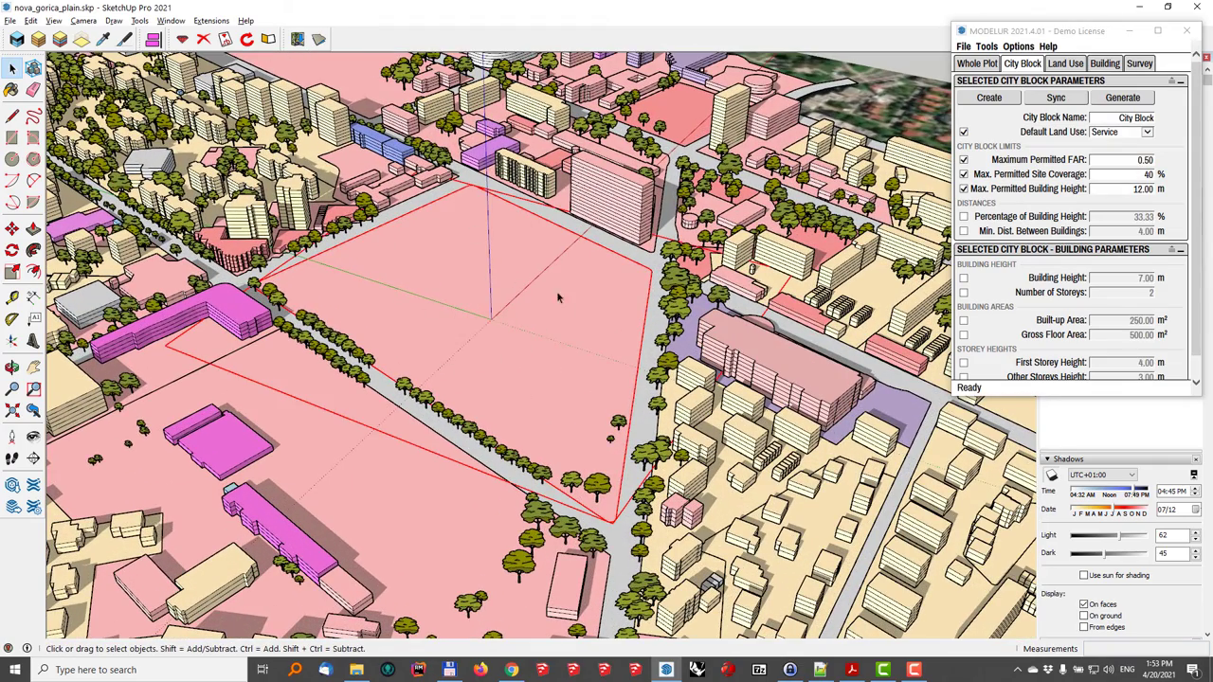
# Step: Generate random Modelur buildings on the selected central city block using its existing limits
pyautogui.moveTo(483, 278); pyautogui.dragTo(458, 248, button='middle')
pyautogui.scroll(-1, 459, 262)
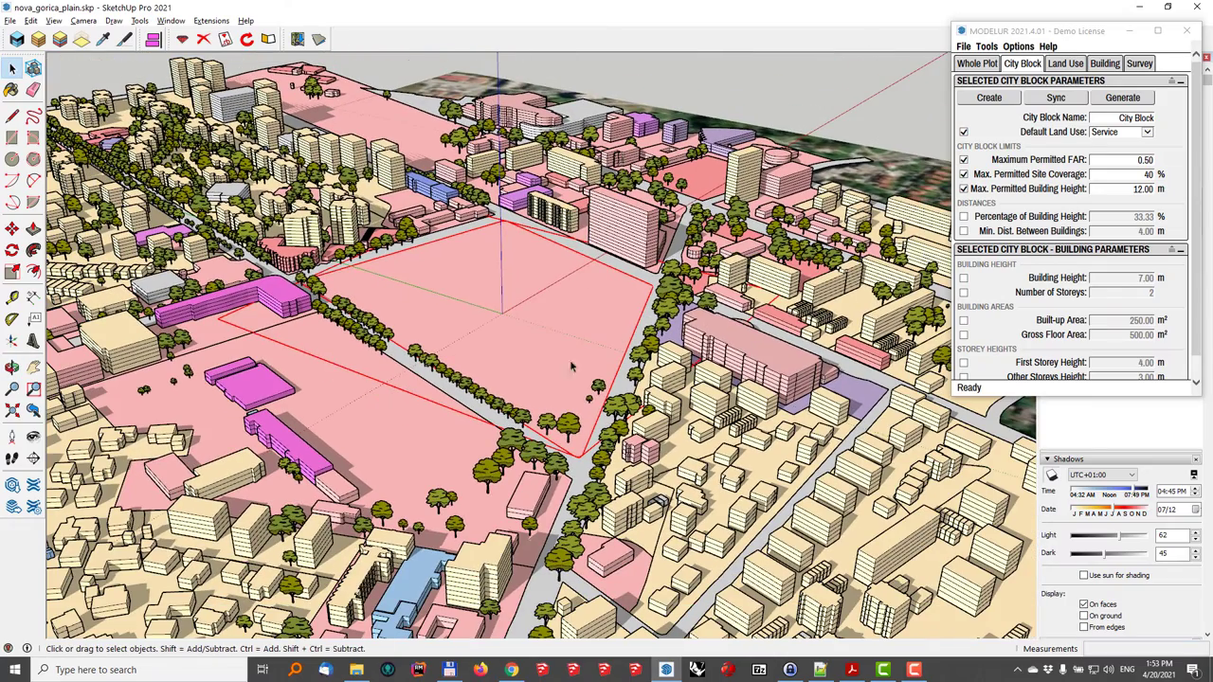
pyautogui.click(1014, 129)
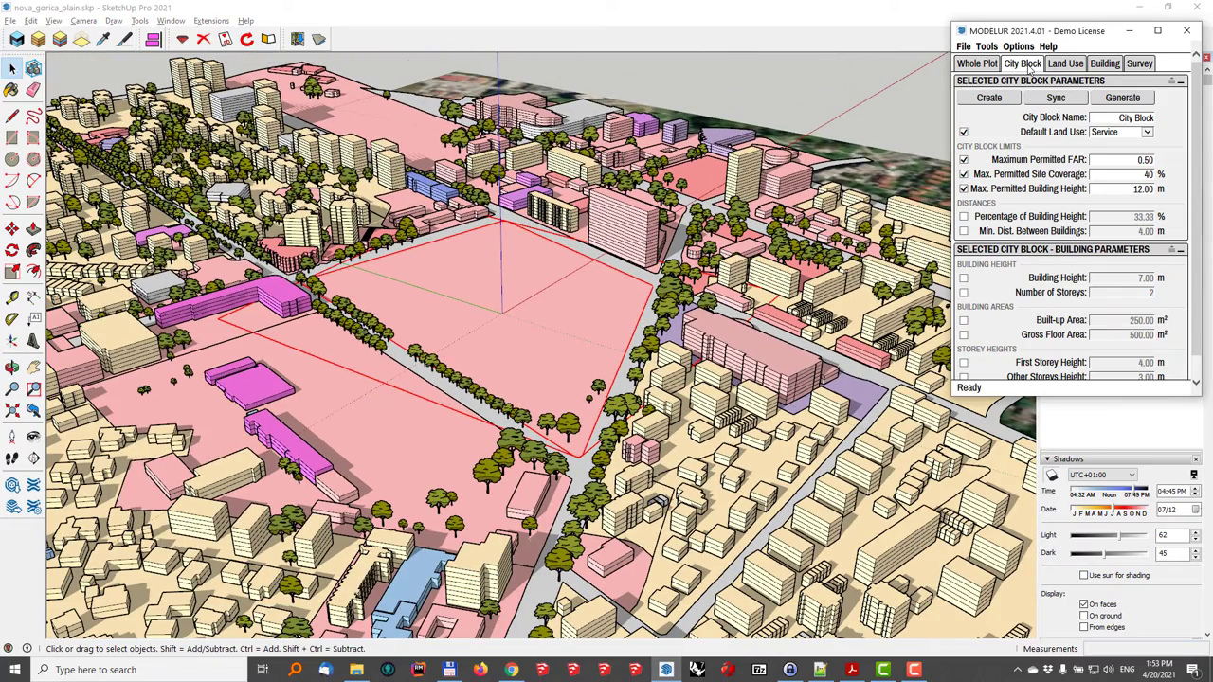
pyautogui.click(1124, 105)
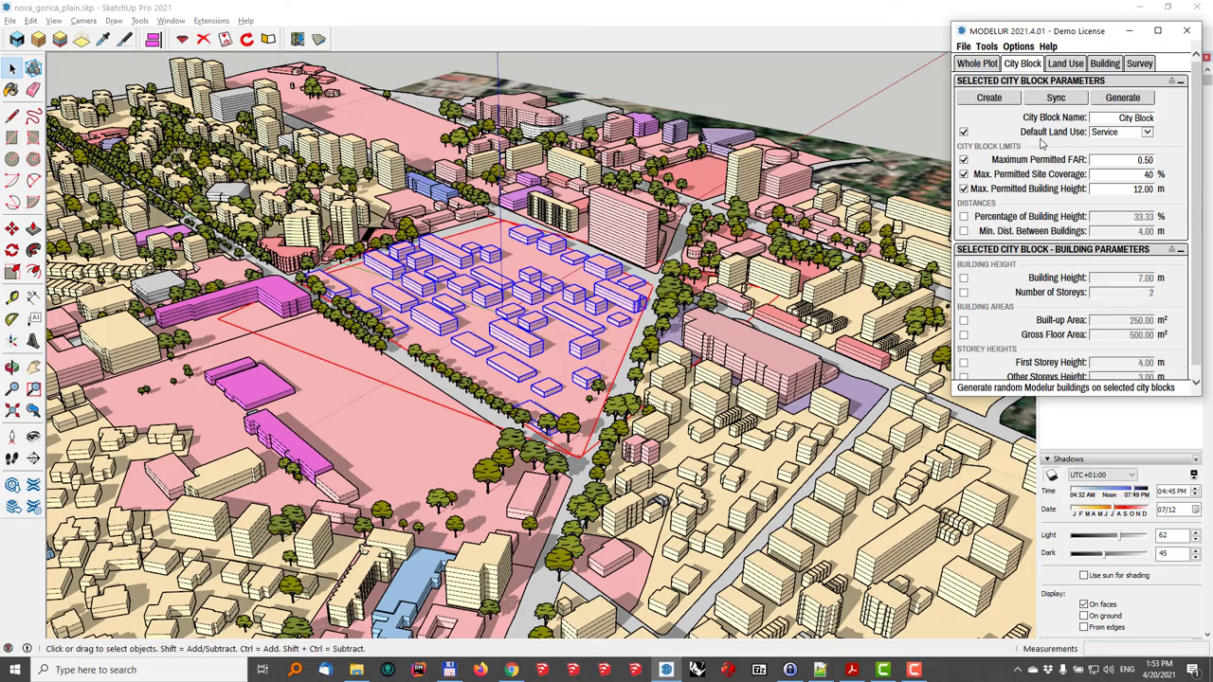
pyautogui.moveTo(544, 275); pyautogui.dragTo(574, 337, button='middle')
pyautogui.scroll(2, 525, 303)
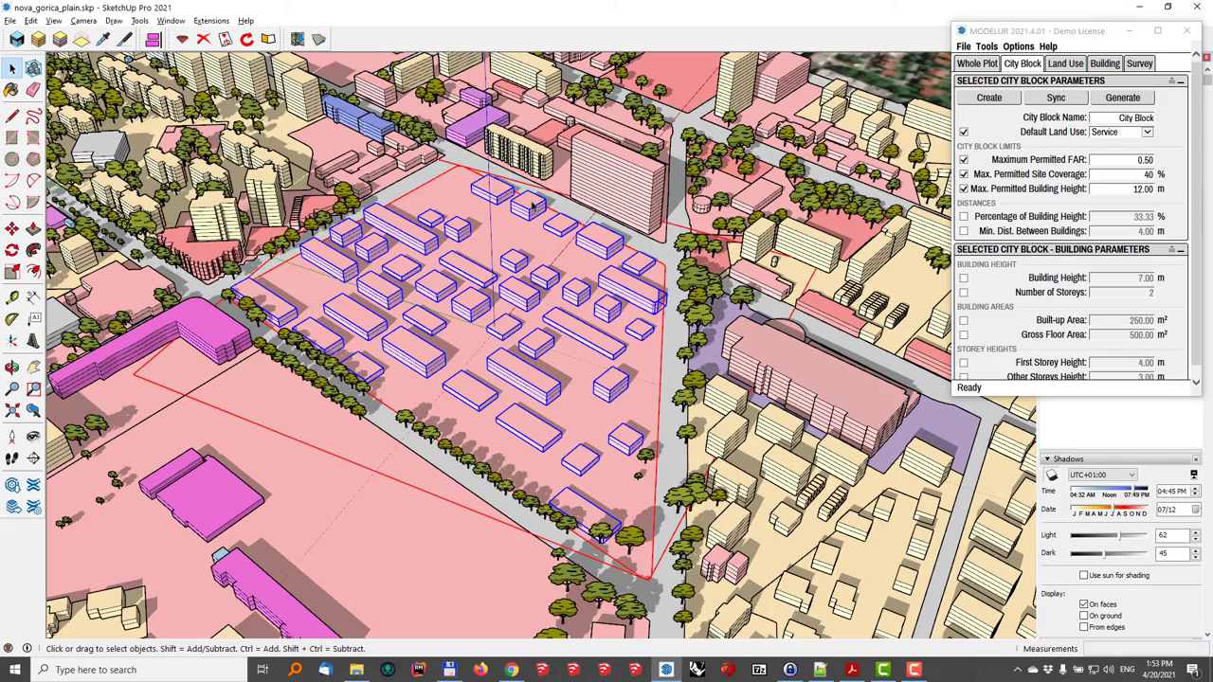
# Step: Delete the generated buildings and generate another random layout on the same city block
pyautogui.moveTo(569, 370); pyautogui.dragTo(546, 324, button='middle')
pyautogui.press('Delete')
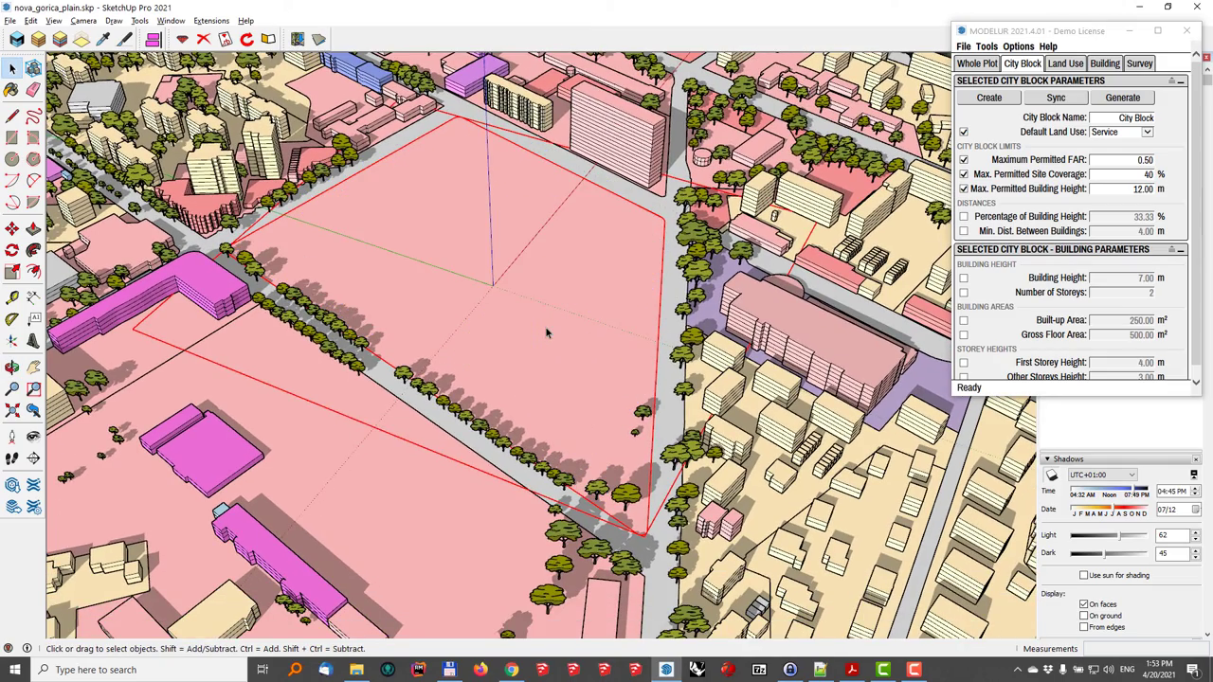
pyautogui.click(1123, 98)
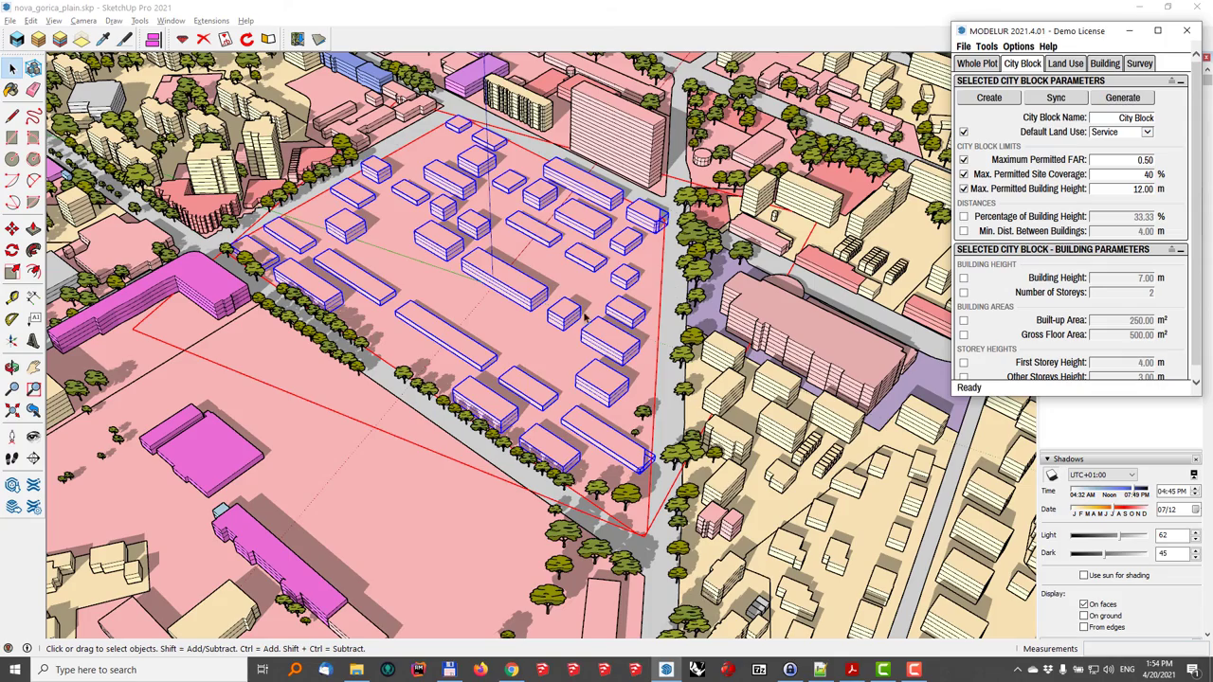
# Step: Review the second random layout from several angles and delete its buildings from the central block
pyautogui.moveTo(455, 249); pyautogui.dragTo(480, 193, button='middle')
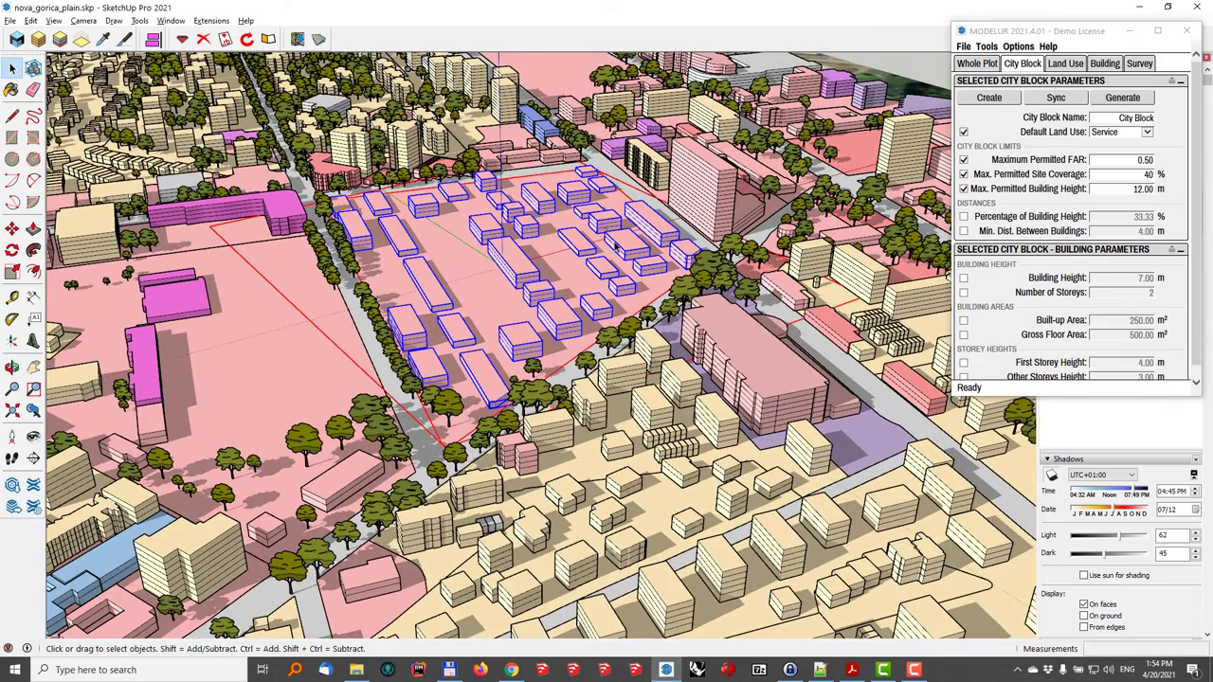
pyautogui.moveTo(461, 279); pyautogui.dragTo(494, 343, button='middle')
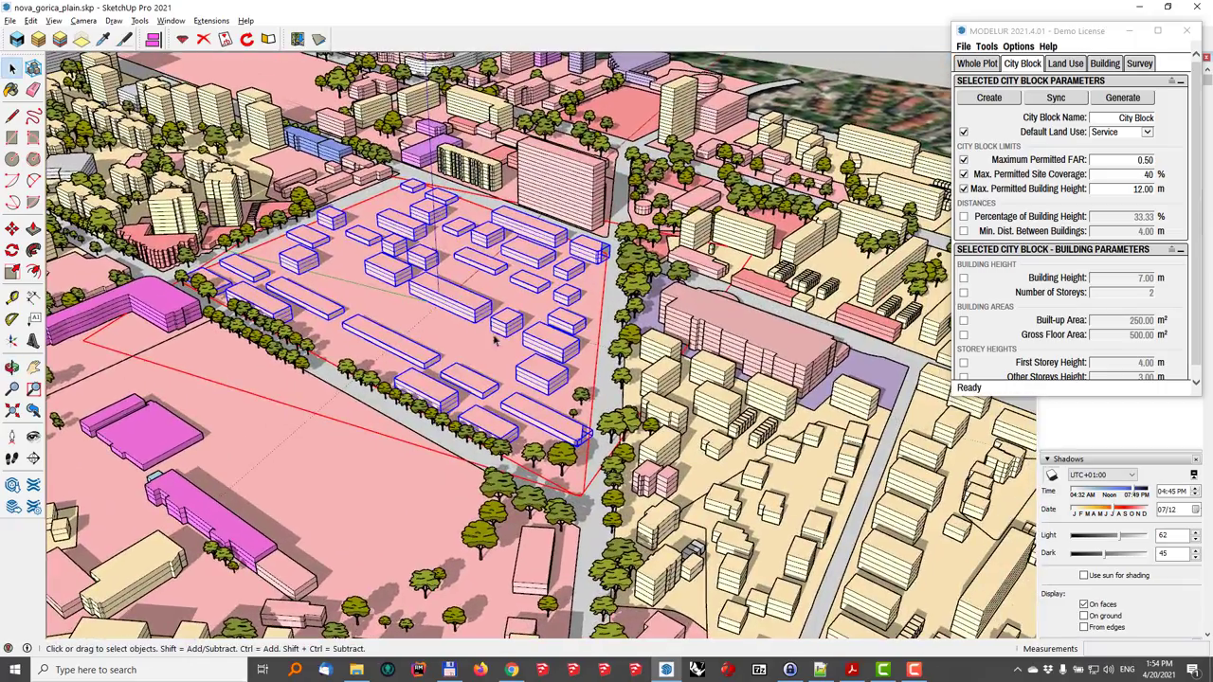
pyautogui.moveTo(708, 301); pyautogui.dragTo(482, 313, button='middle')
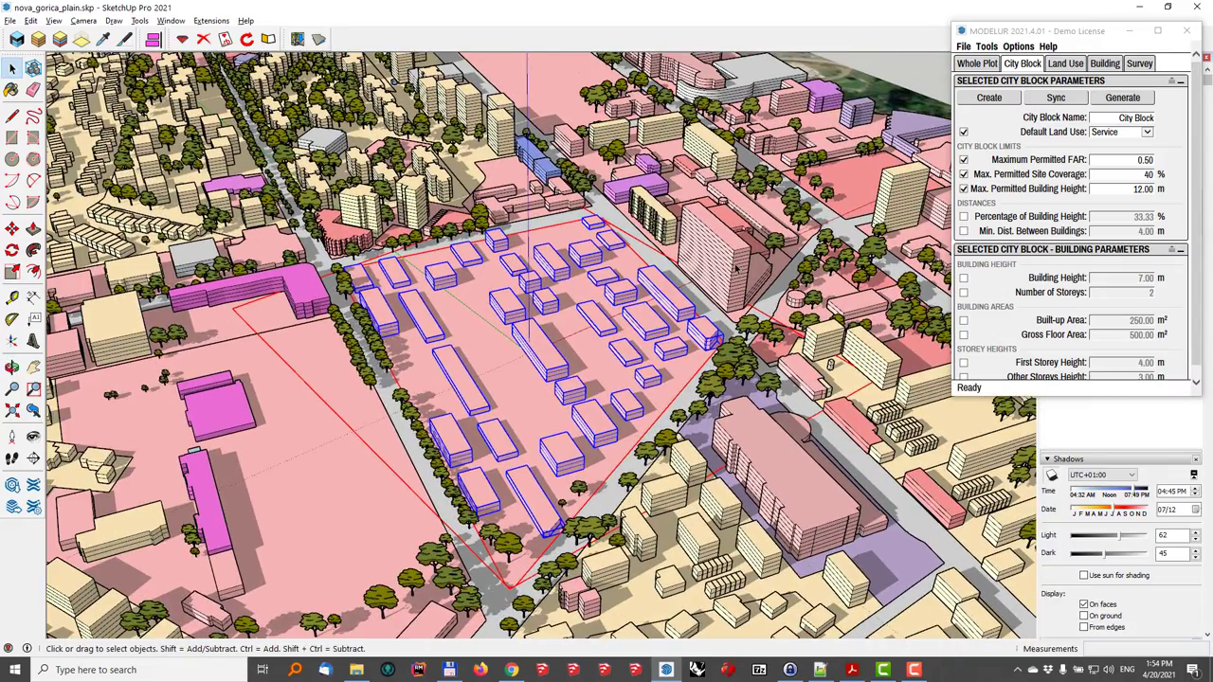
pyautogui.moveTo(595, 470); pyautogui.dragTo(658, 370, button='middle')
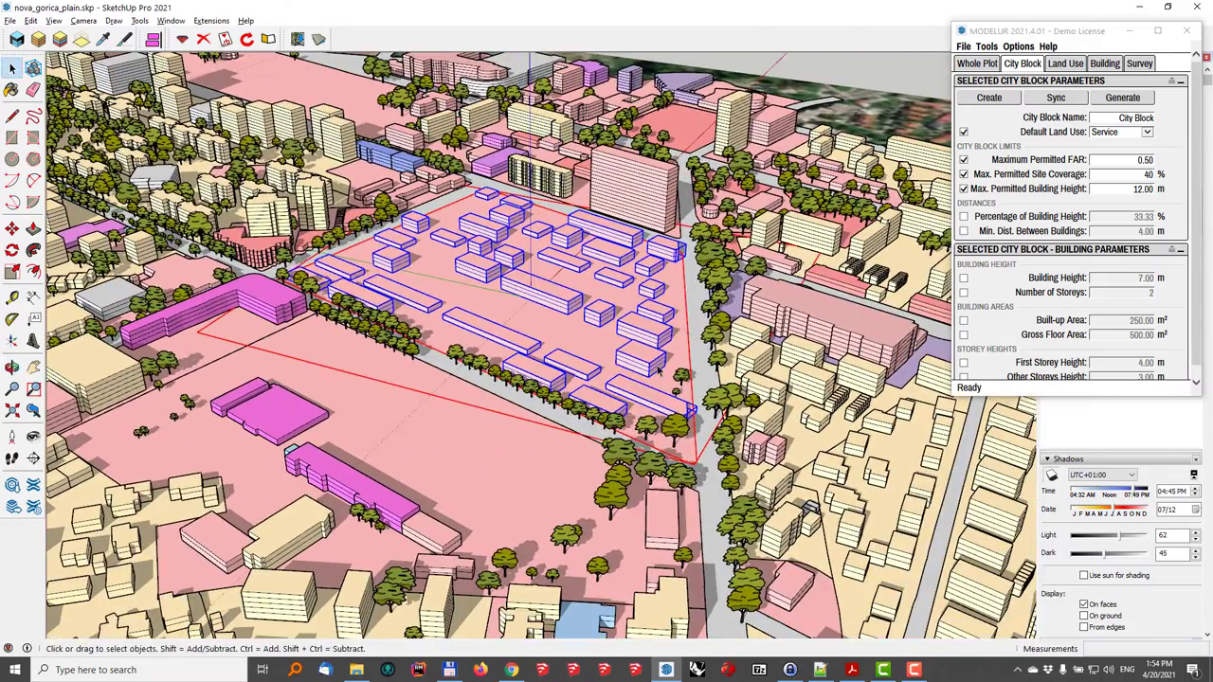
pyautogui.moveTo(514, 301)
pyautogui.mouseDown(button='middle')
pyautogui.moveTo(503, 347)
pyautogui.moveTo(517, 287)
pyautogui.mouseUp(button='middle')
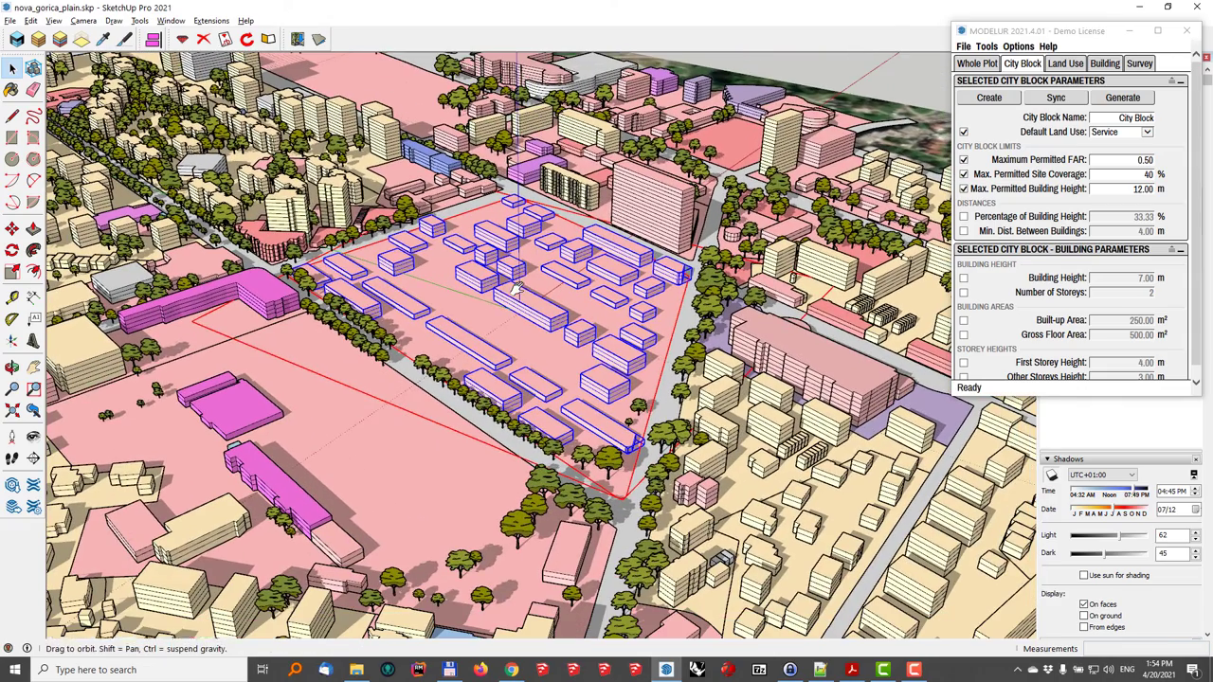
pyautogui.press('Delete')
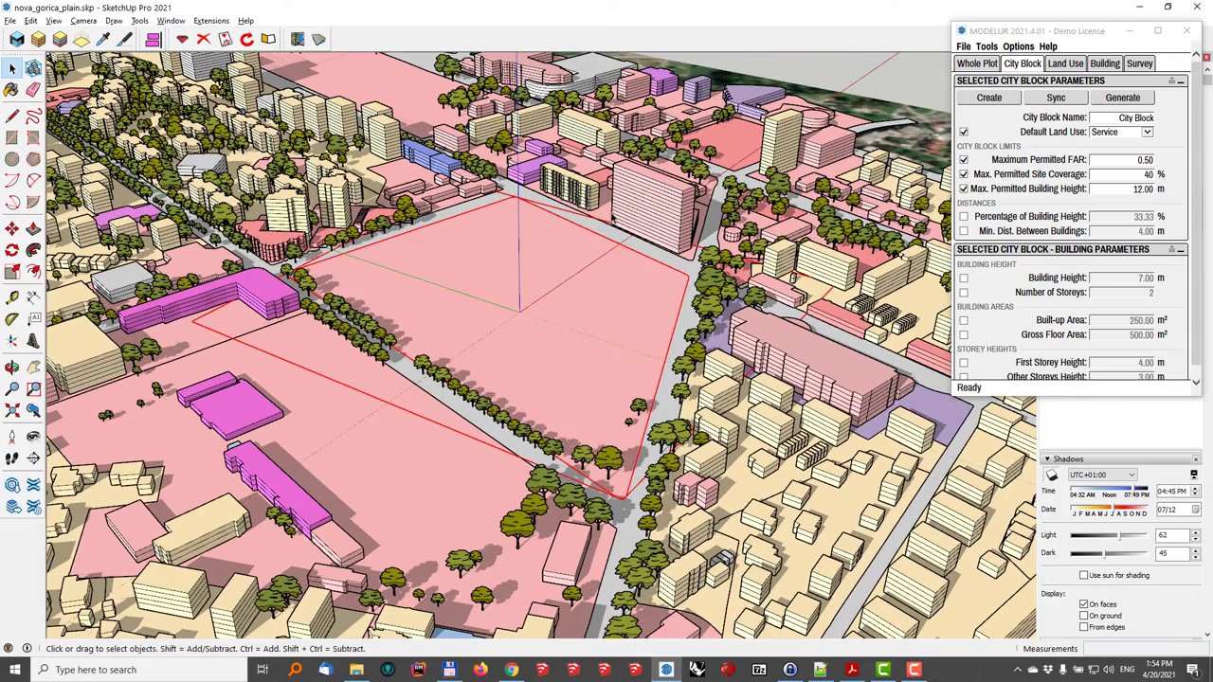
# Step: Select the neighbouring city block with the tall slab building and set the on-screen City Block Survey to Basic
pyautogui.click(604, 208)
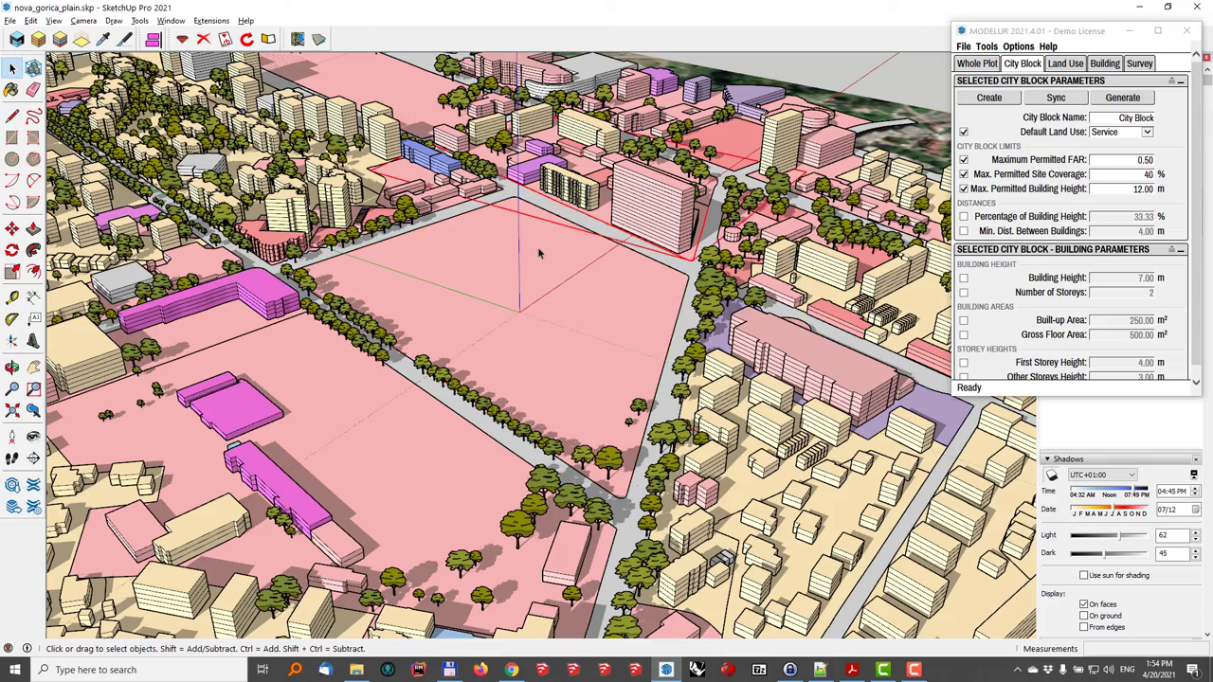
pyautogui.moveTo(561, 218); pyautogui.dragTo(675, 290, button='middle')
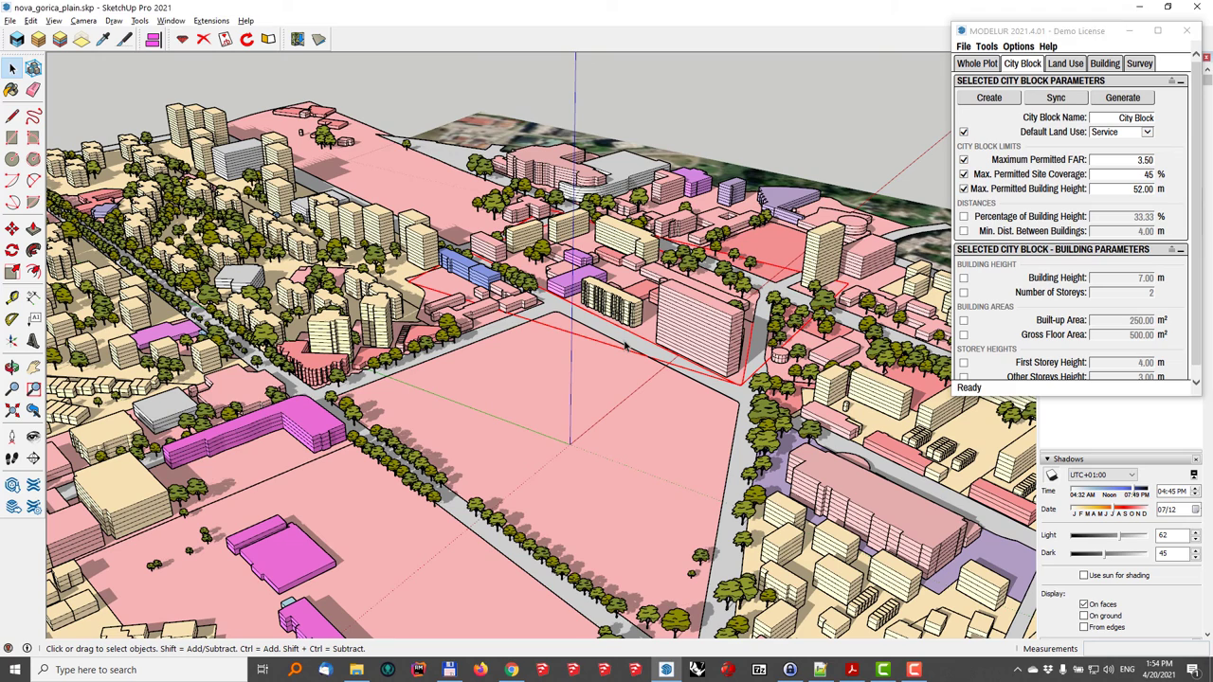
pyautogui.click(1139, 64)
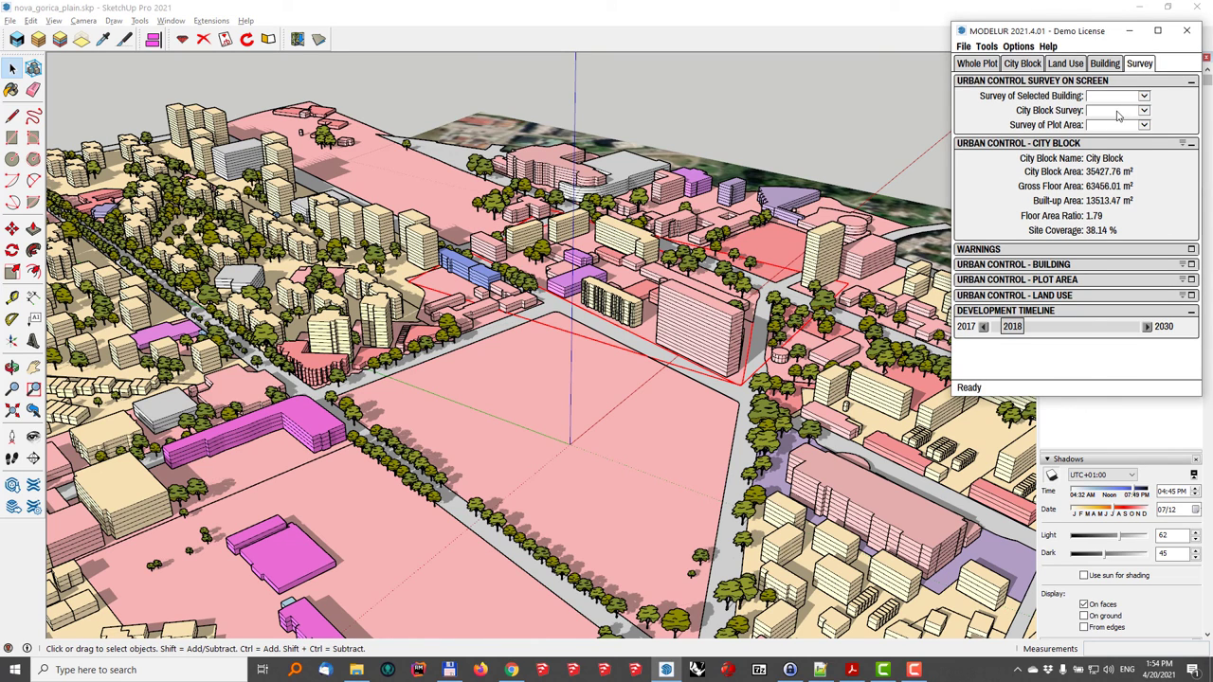
pyautogui.click(1118, 111)
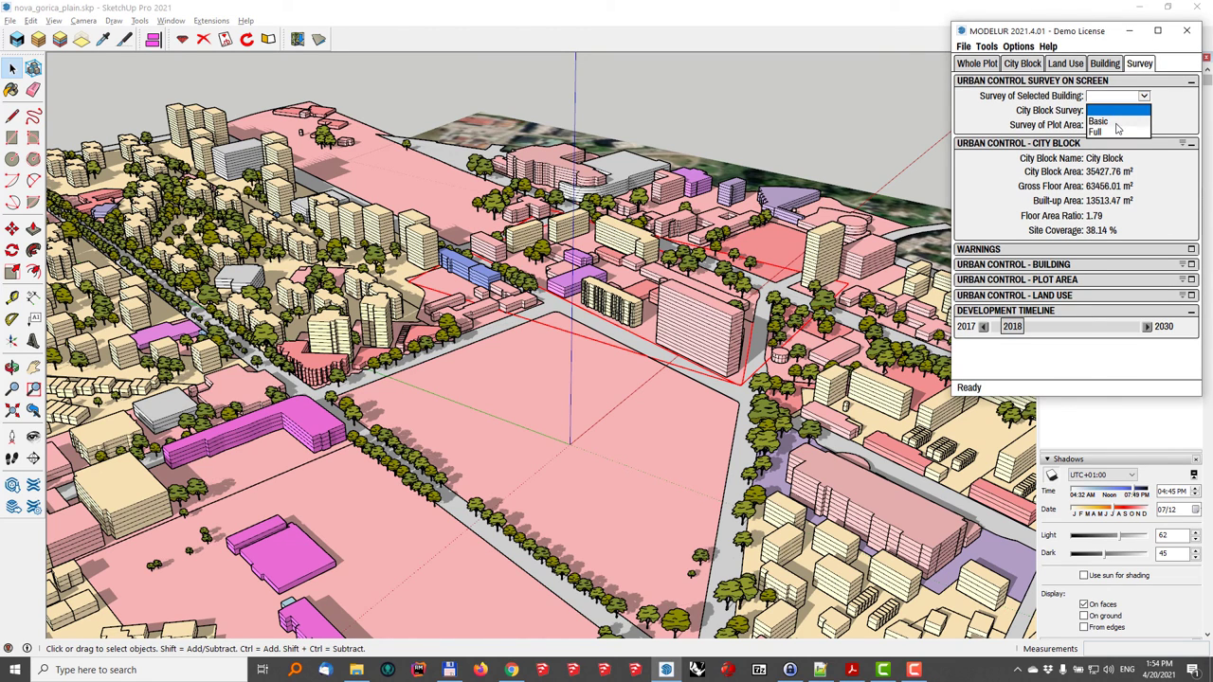
pyautogui.click(1116, 122)
pyautogui.moveTo(568, 379); pyautogui.dragTo(665, 354, button='middle')
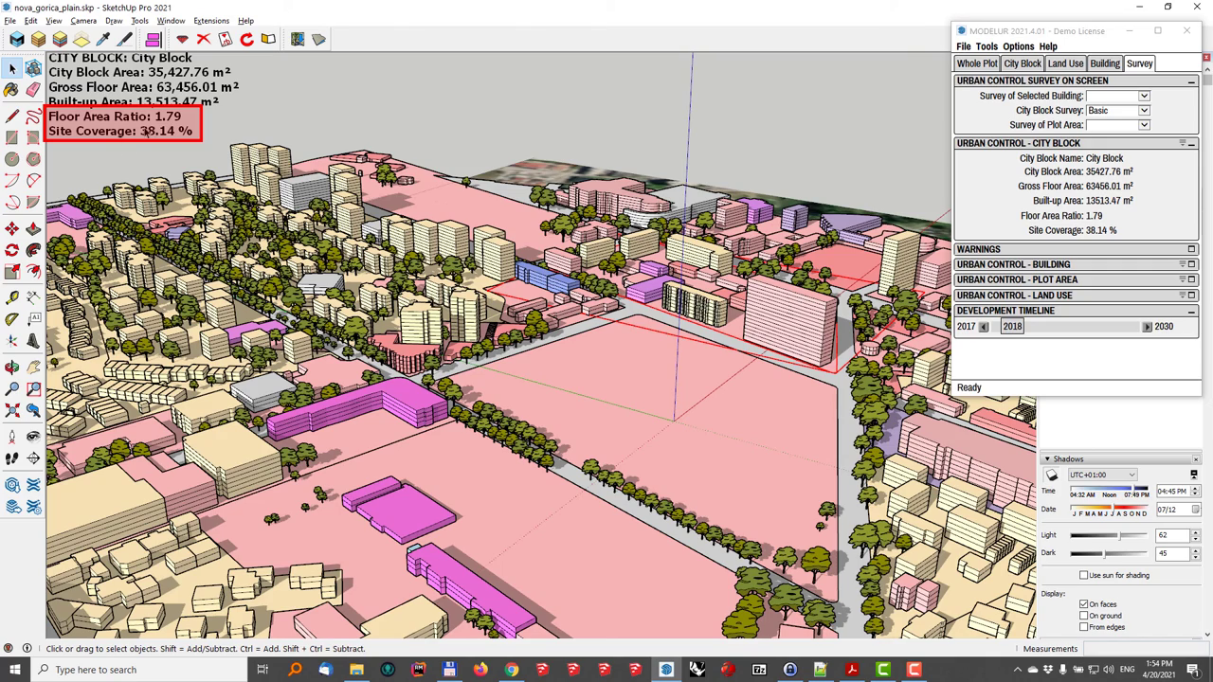
# Step: Select two other neighbouring city blocks in turn and read their floor area ratio and site coverage in the on-screen survey
pyautogui.moveTo(556, 365); pyautogui.dragTo(487, 354, button='middle')
pyautogui.click(481, 341)
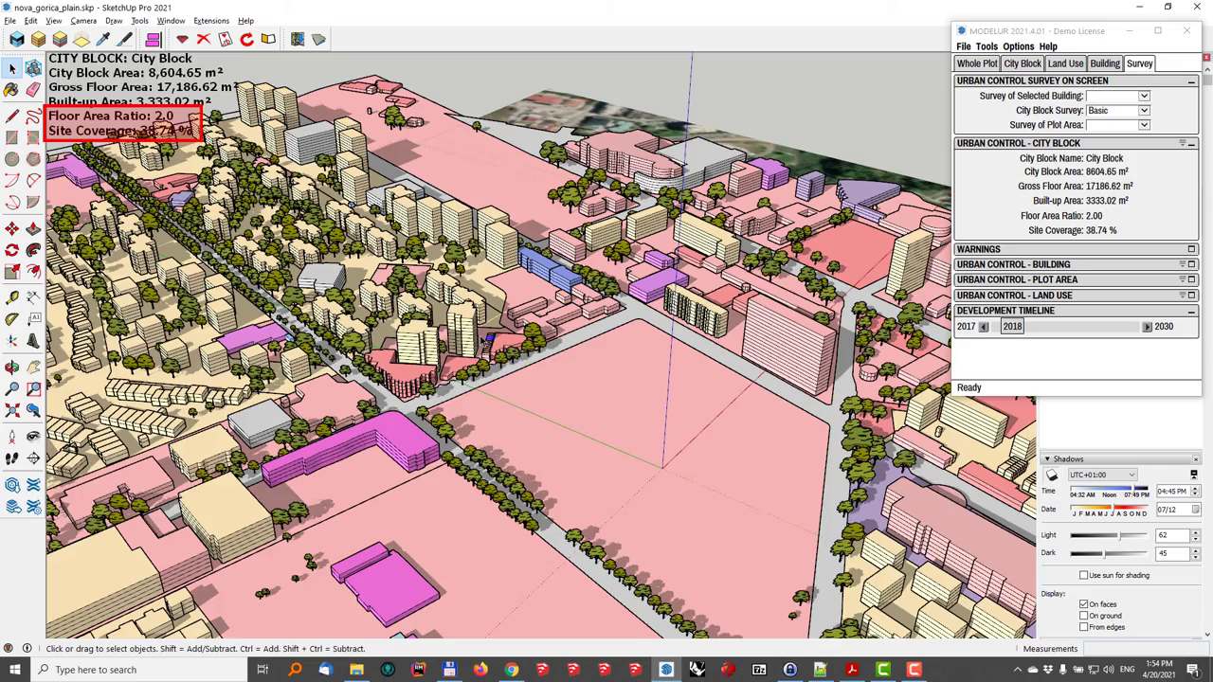
pyautogui.scroll(3, 481, 340)
pyautogui.moveTo(481, 342); pyautogui.dragTo(468, 244, button='middle')
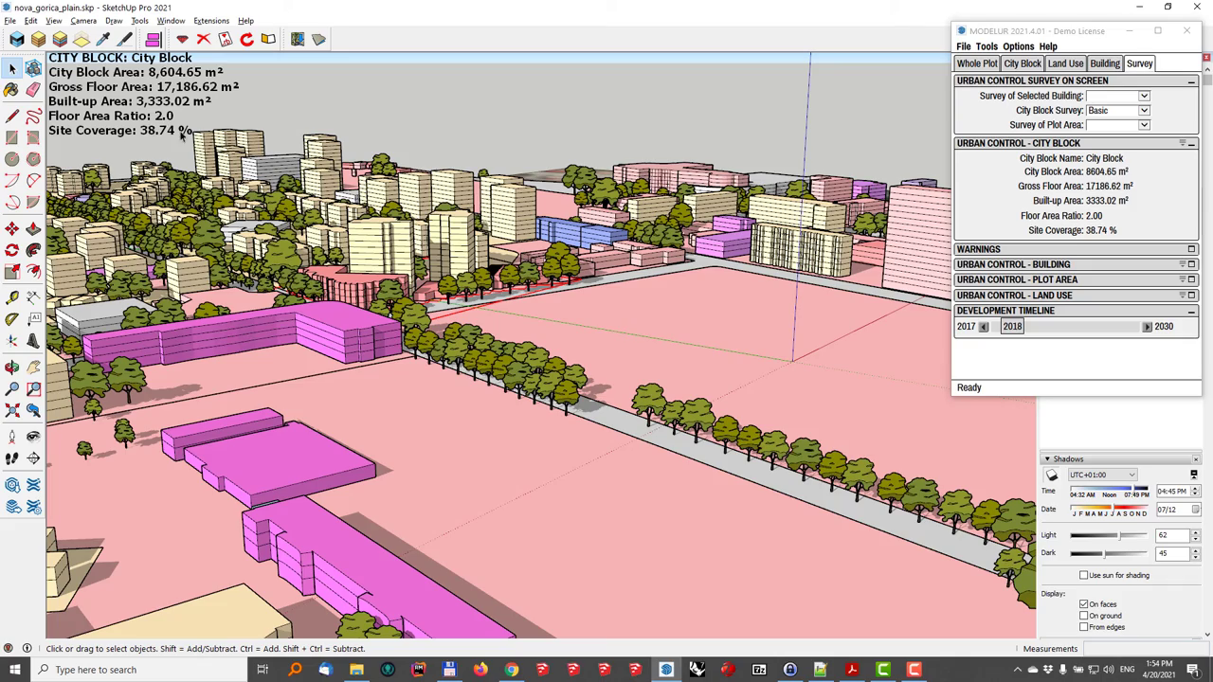
pyautogui.moveTo(629, 327)
pyautogui.mouseDown(button='middle')
pyautogui.moveTo(653, 420)
pyautogui.moveTo(618, 347)
pyautogui.mouseUp(button='middle')
pyautogui.click(726, 452)
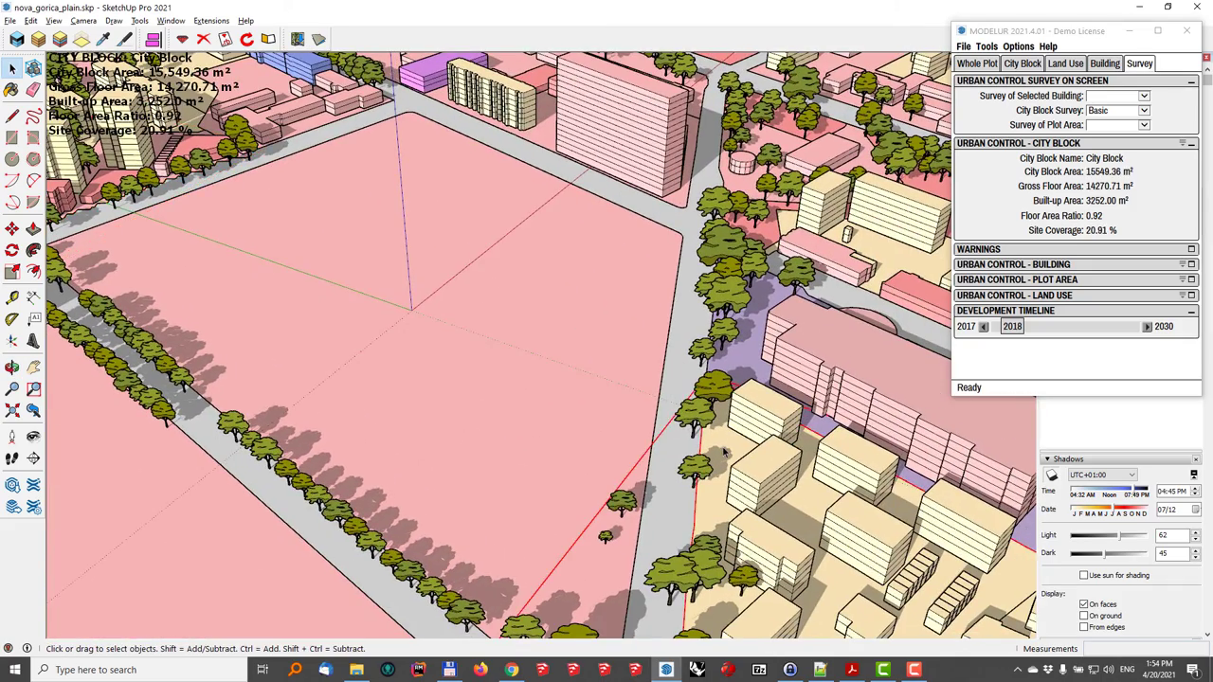
pyautogui.moveTo(630, 422); pyautogui.dragTo(436, 246, button='middle')
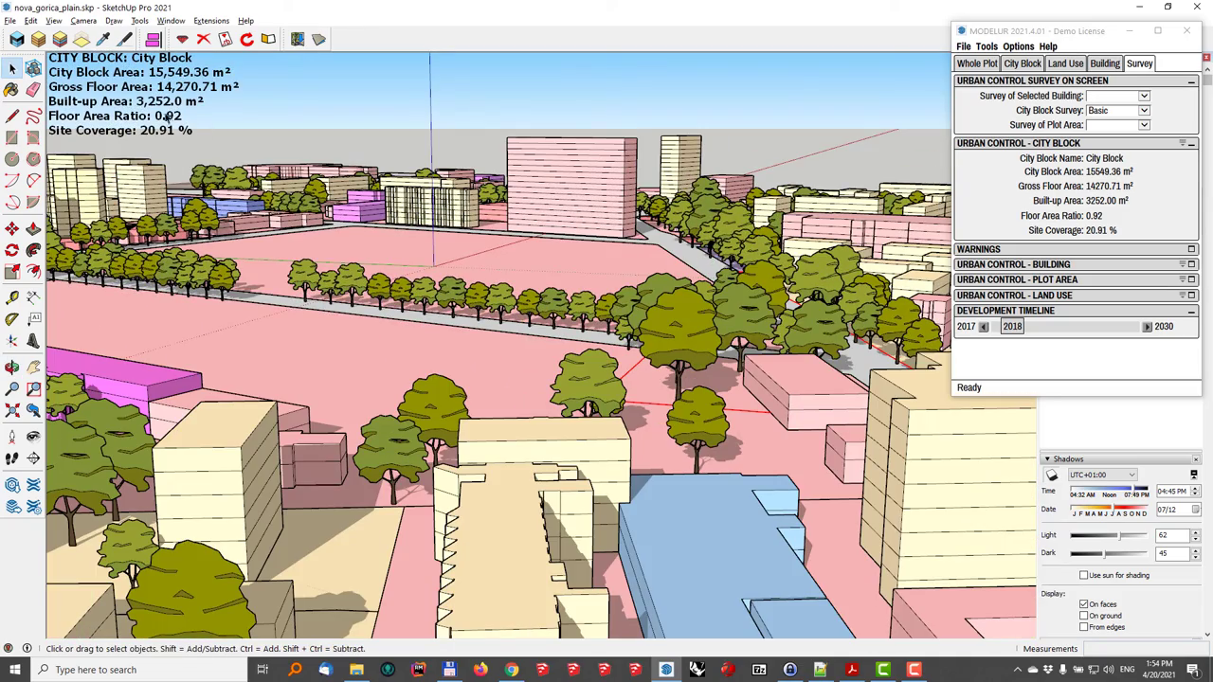
pyautogui.moveTo(503, 259); pyautogui.dragTo(555, 334, button='middle')
pyautogui.scroll(-2, 556, 335)
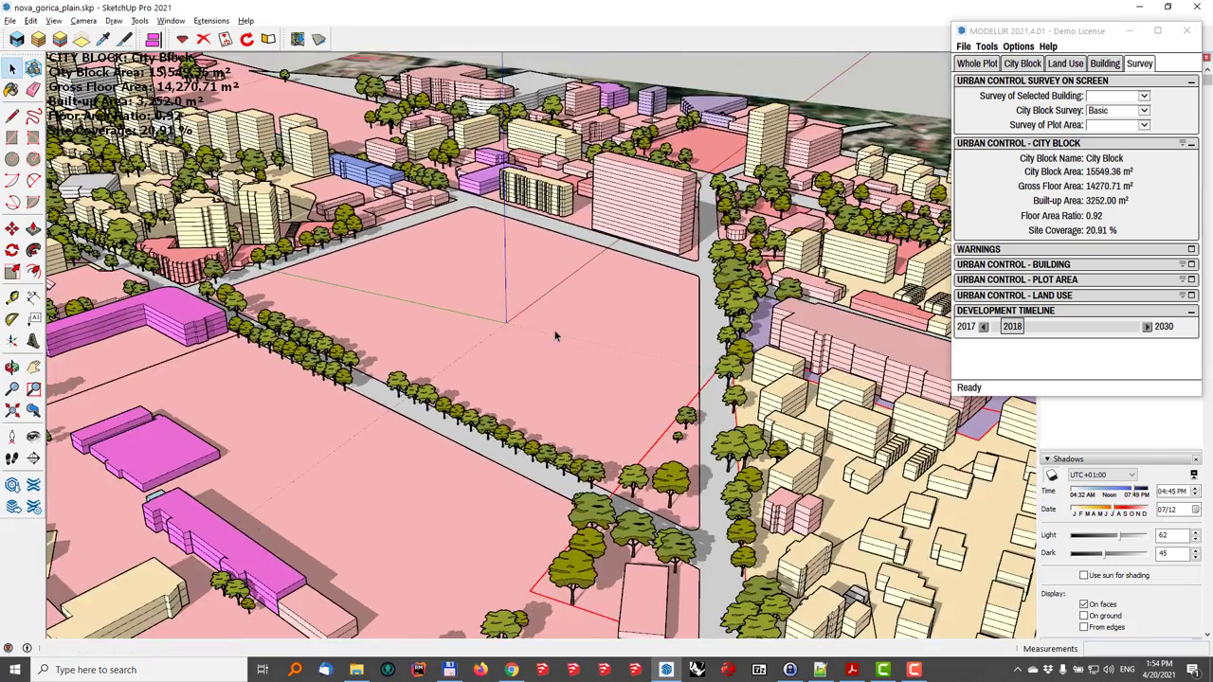
# Step: Set the empty central block's maximum permitted FAR to 1 and generate random buildings on it
pyautogui.click(512, 291)
pyautogui.moveTo(512, 291); pyautogui.dragTo(504, 325, button='middle')
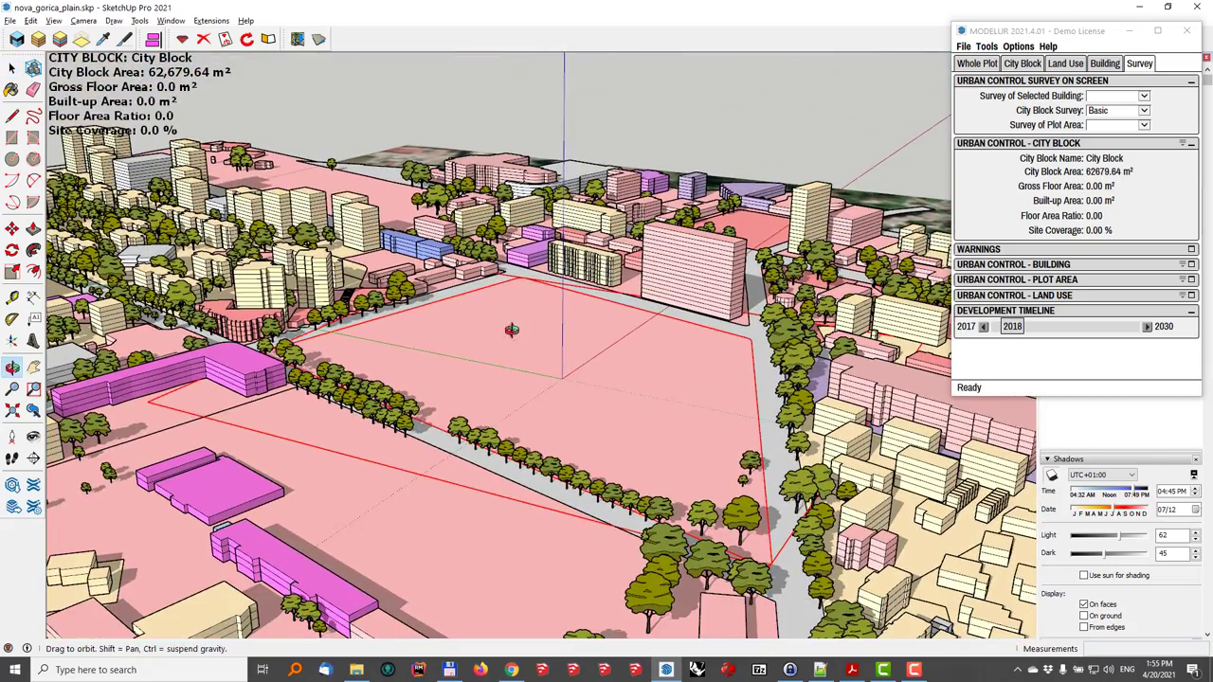
pyautogui.scroll(-3, 581, 401)
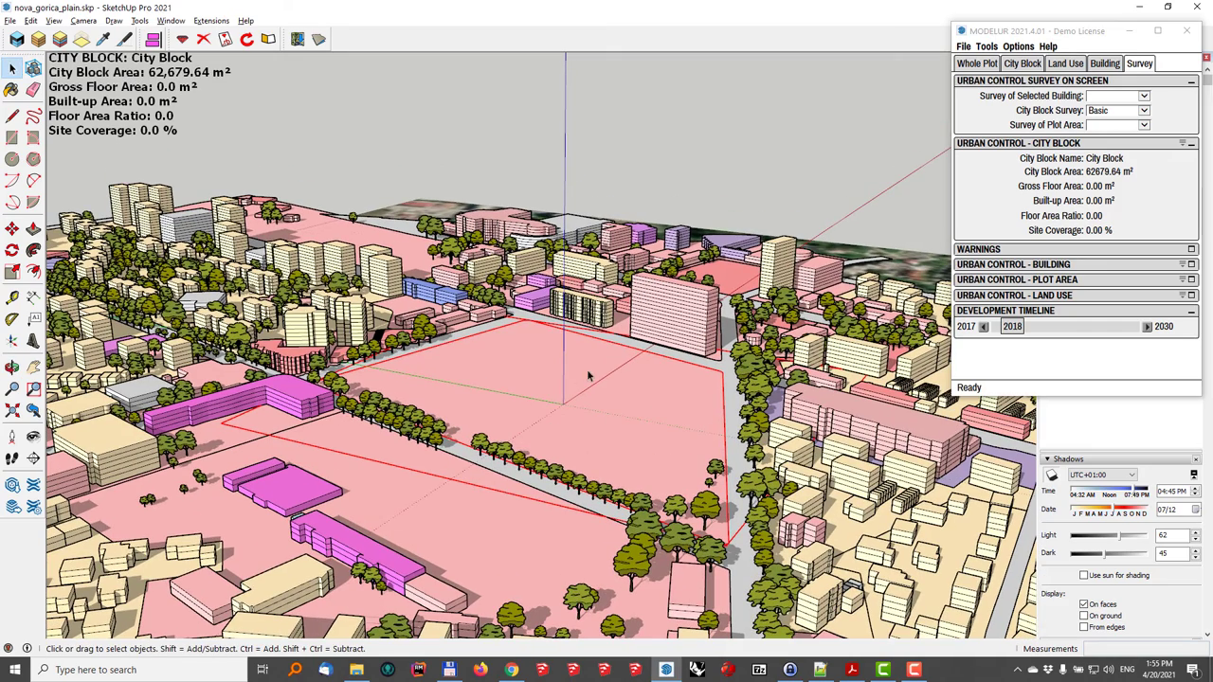
pyautogui.click(1023, 64)
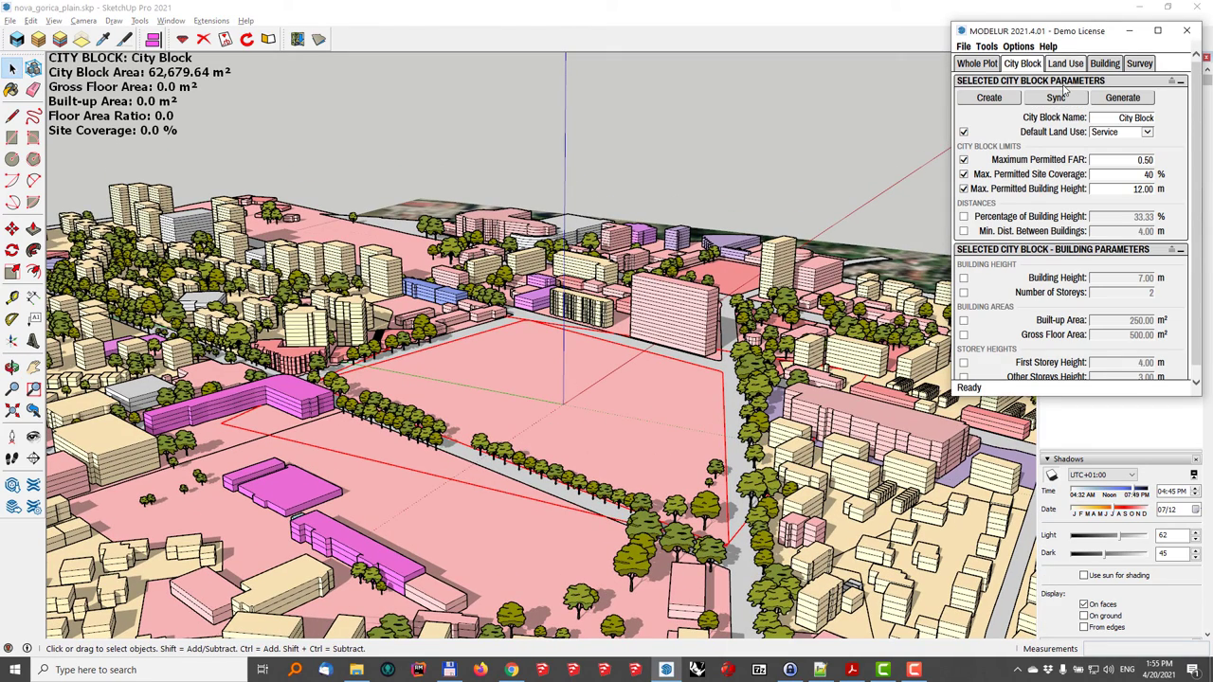
pyautogui.click(1135, 160)
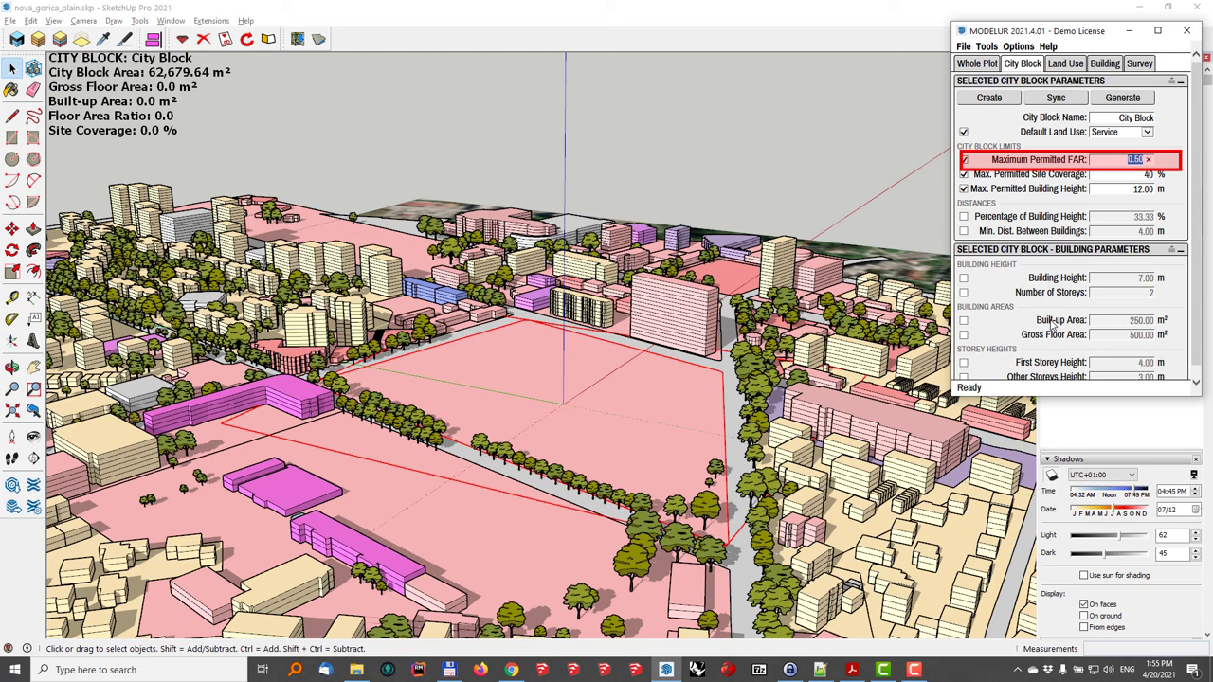
pyautogui.write('1')
pyautogui.press('Return')
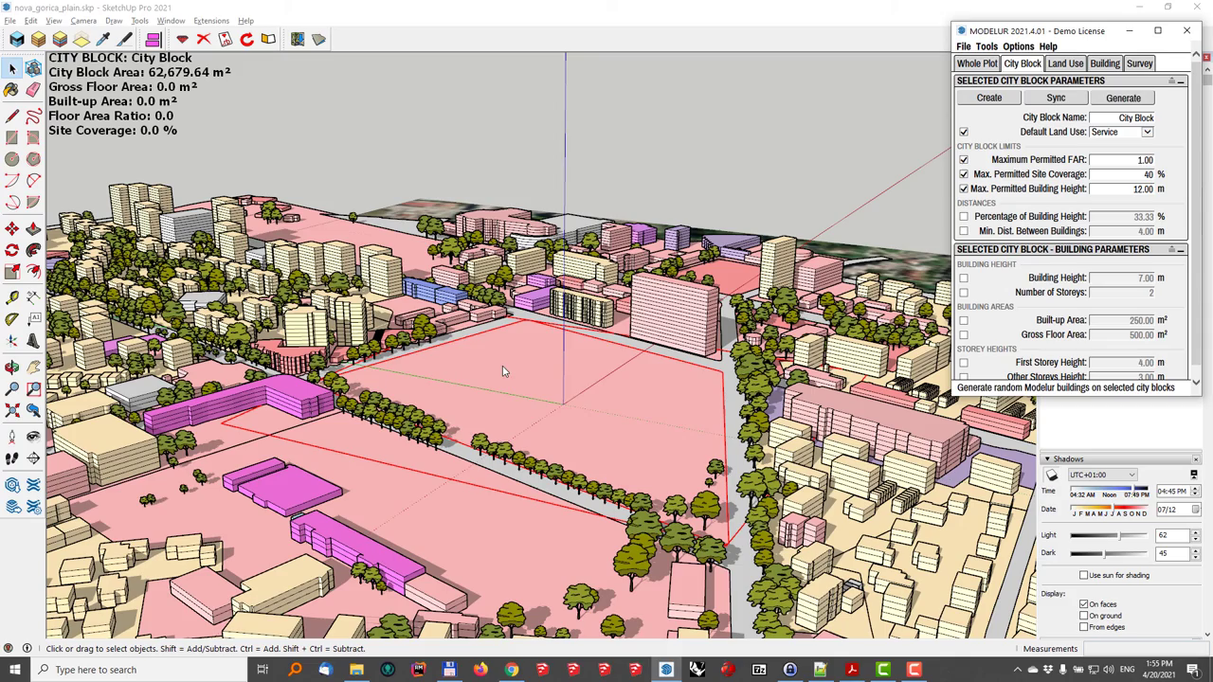
pyautogui.moveTo(536, 350); pyautogui.dragTo(524, 385, button='middle')
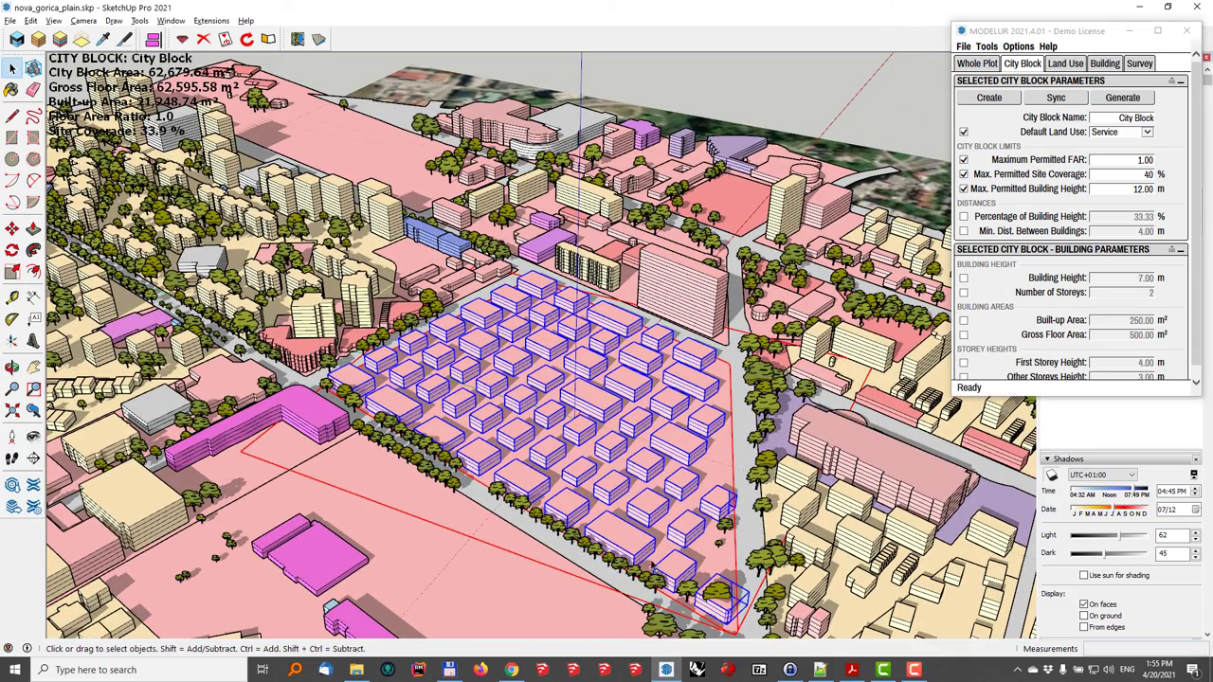
# Step: Review the generated low-rise layout from several angles and delete its buildings from the central block
pyautogui.moveTo(531, 441); pyautogui.dragTo(366, 292, button='middle')
pyautogui.moveTo(748, 370); pyautogui.dragTo(690, 431, button='middle')
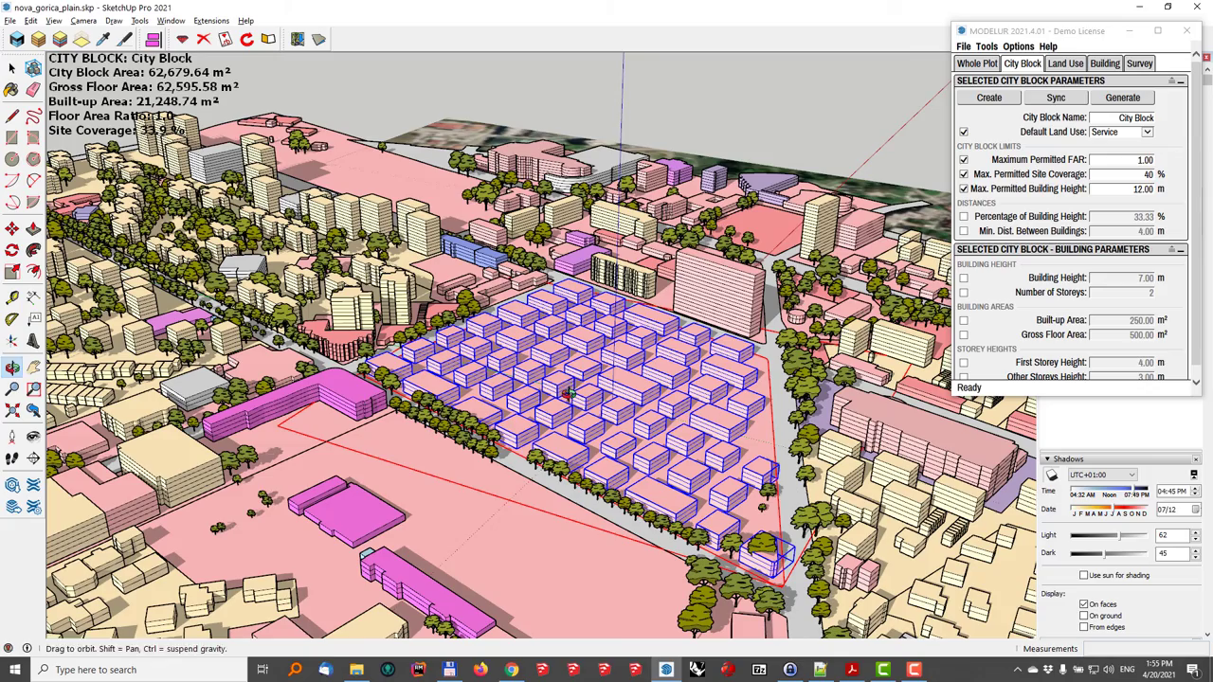
pyautogui.moveTo(600, 368); pyautogui.dragTo(656, 359, button='middle')
pyautogui.moveTo(679, 409); pyautogui.dragTo(645, 415, button='middle')
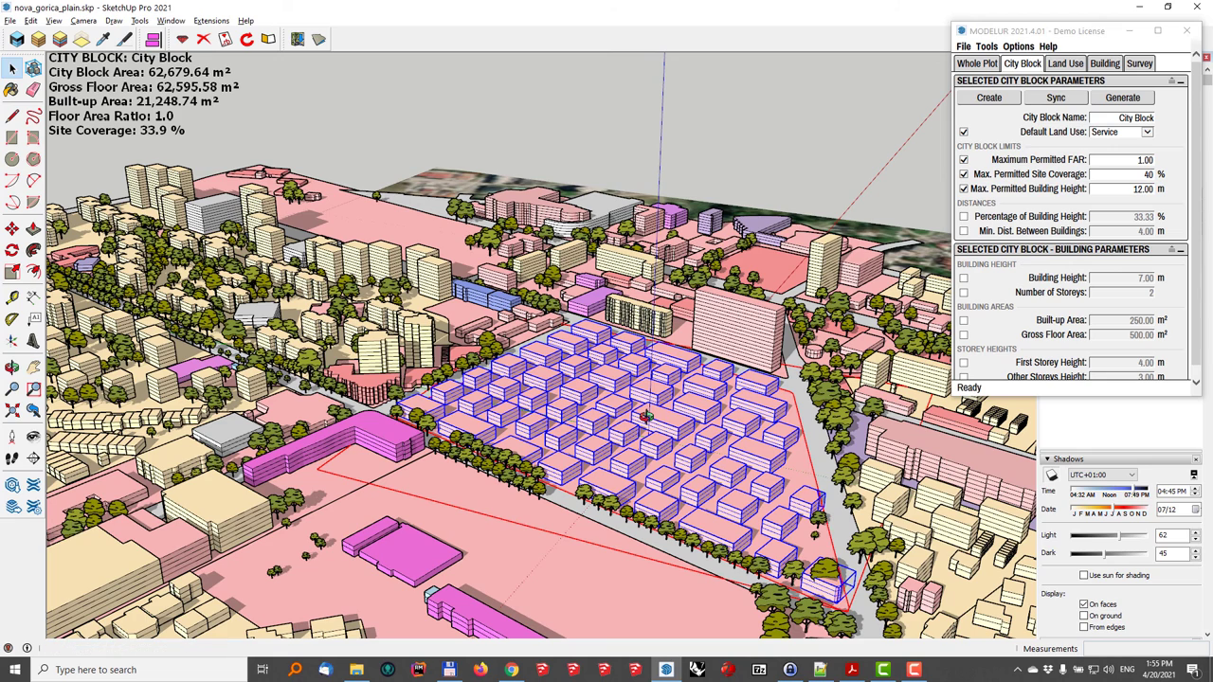
pyautogui.press('Delete')
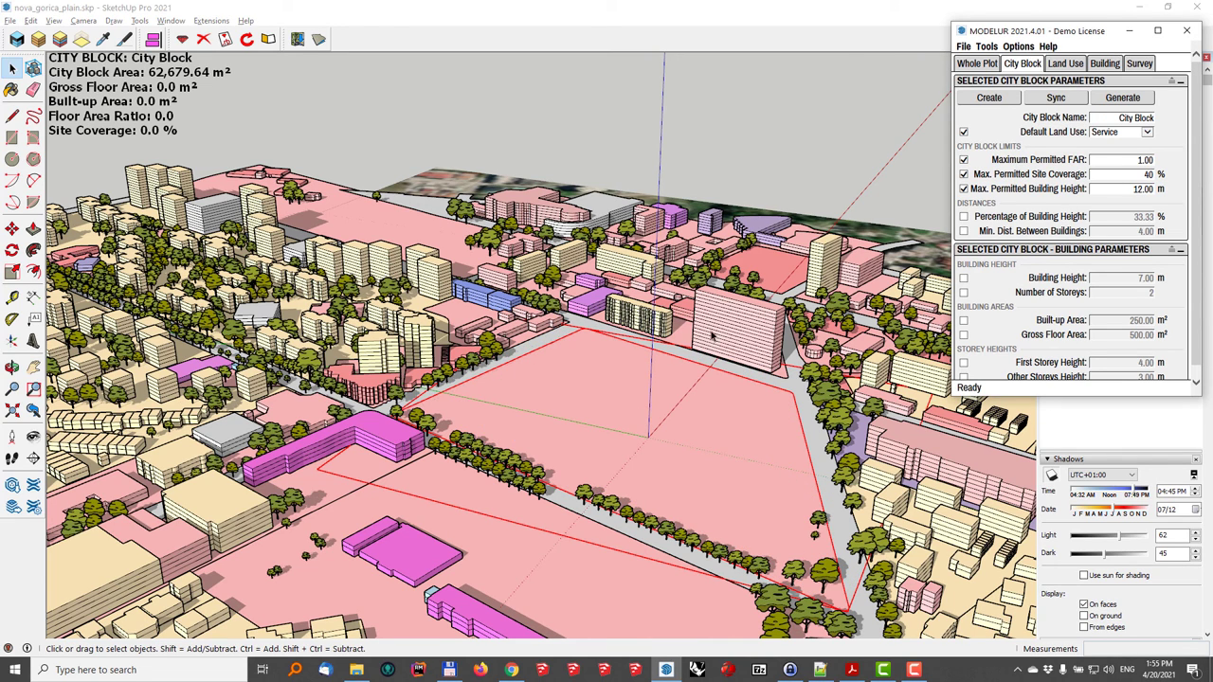
# Step: Select the striped residential building just behind the empty central block and read its building height and its block's limits
pyautogui.click(872, 477)
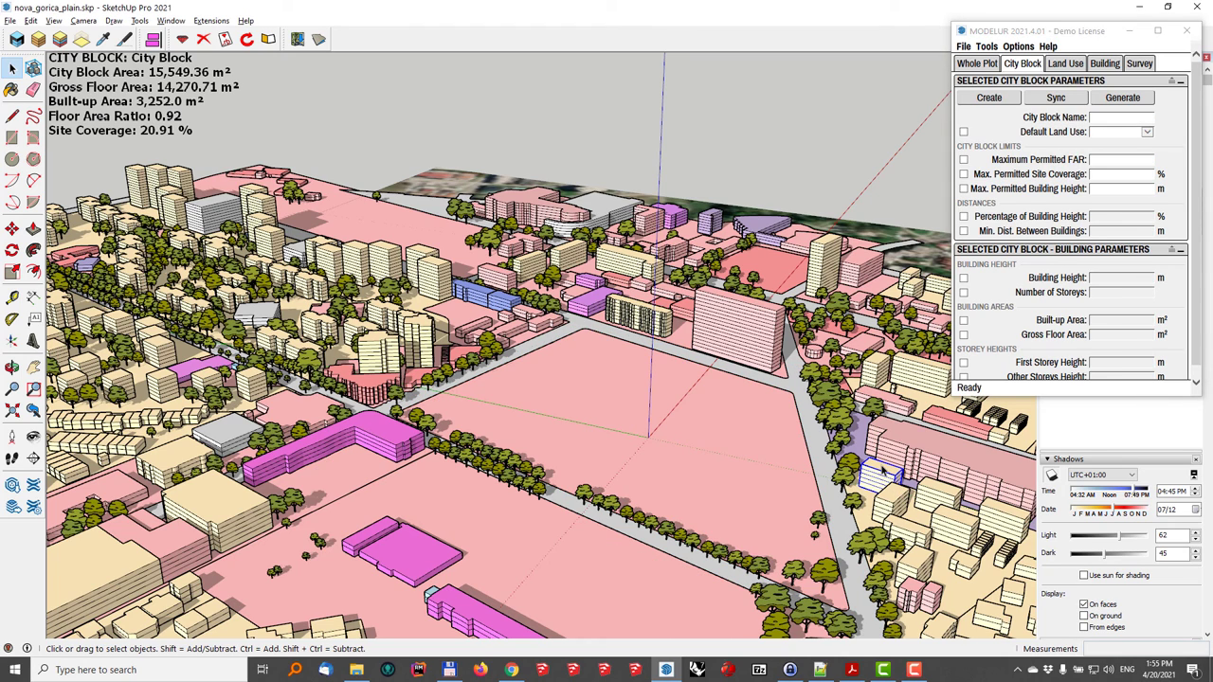
pyautogui.click(646, 322)
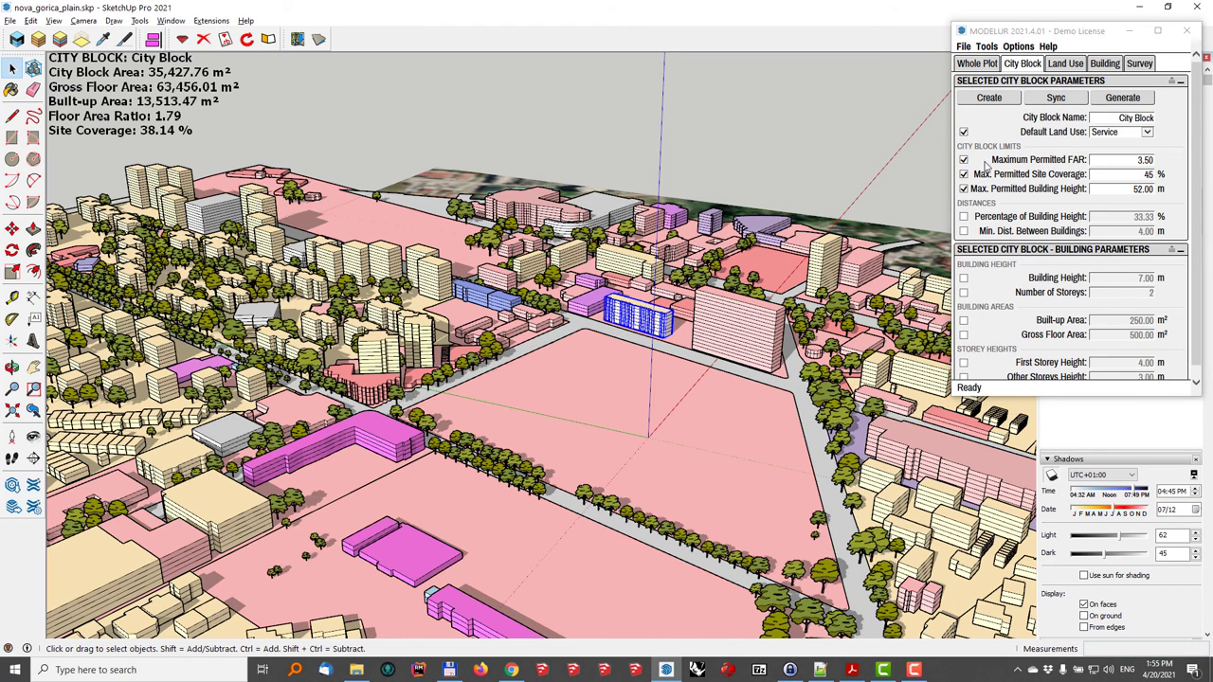
pyautogui.click(1104, 63)
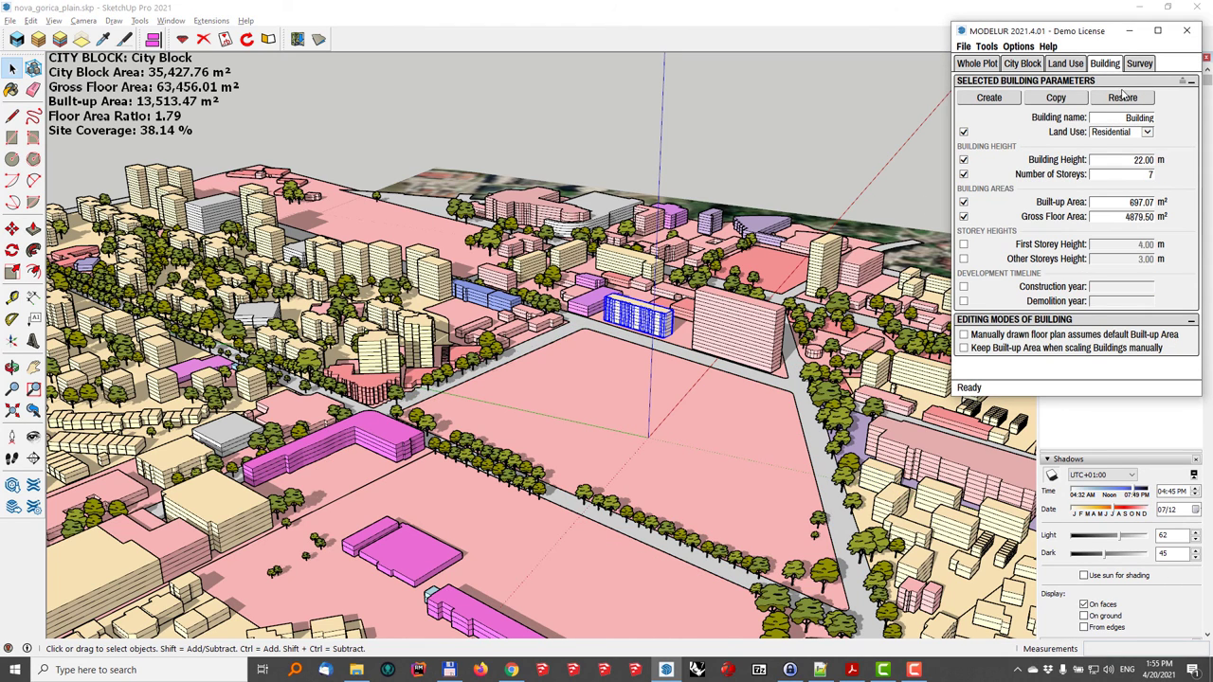
pyautogui.click(1145, 164)
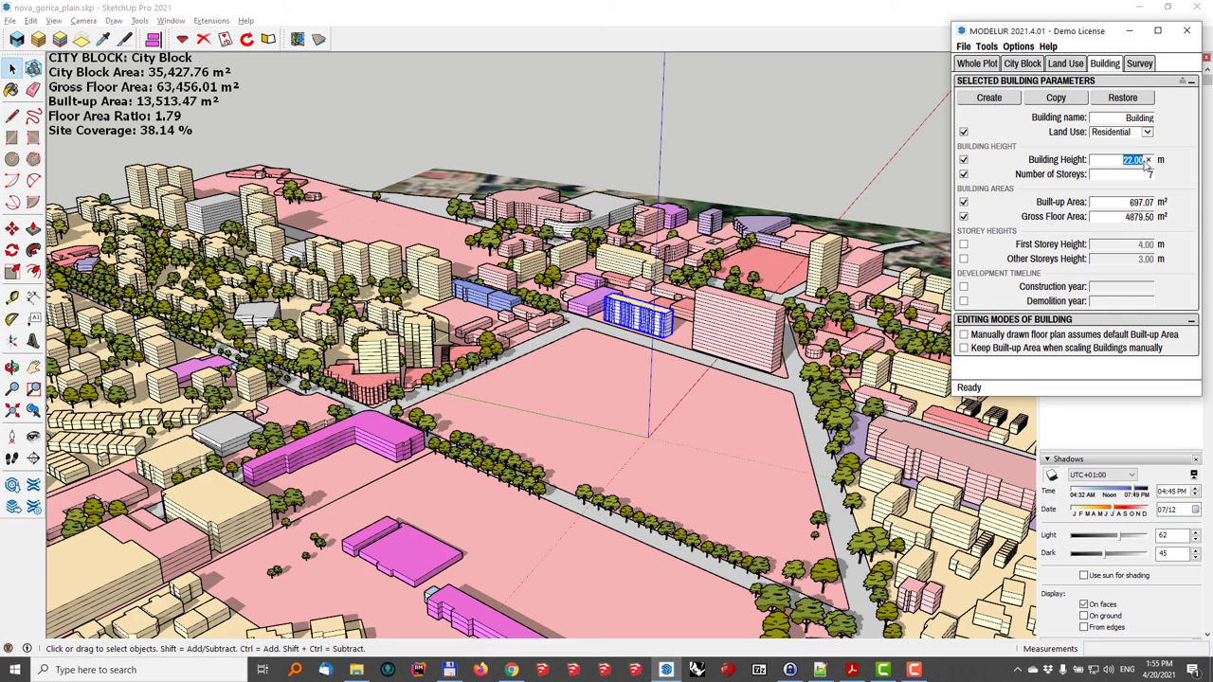
pyautogui.click(1023, 63)
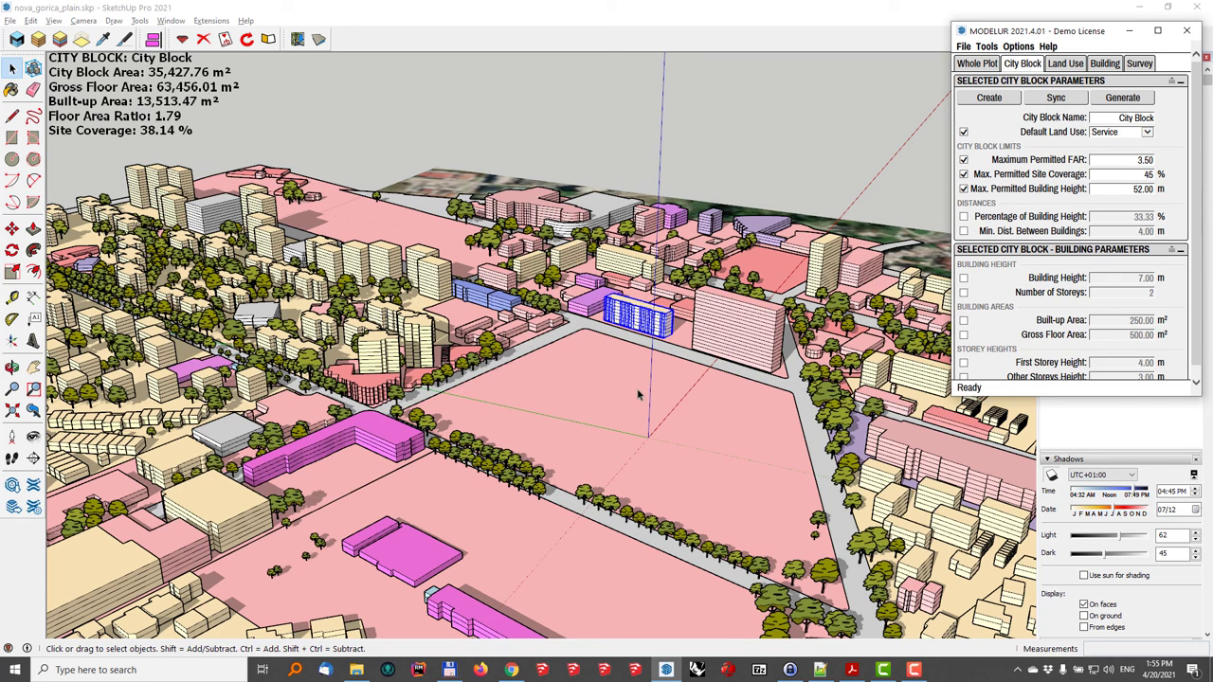
# Step: Set the empty central block's maximum permitted building height to 22 m, generate random buildings and review them from several angles
pyautogui.click(1056, 97)
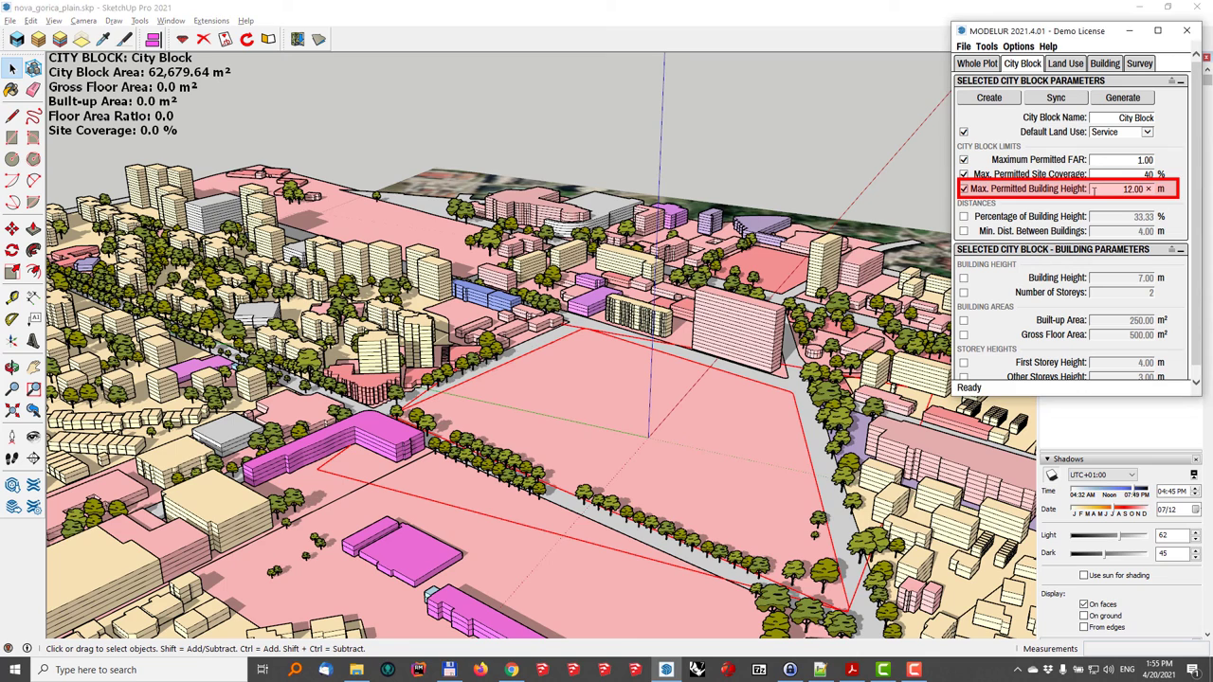
pyautogui.moveTo(1095, 191); pyautogui.dragTo(1158, 190)
pyautogui.write('22')
pyautogui.click(1125, 99)
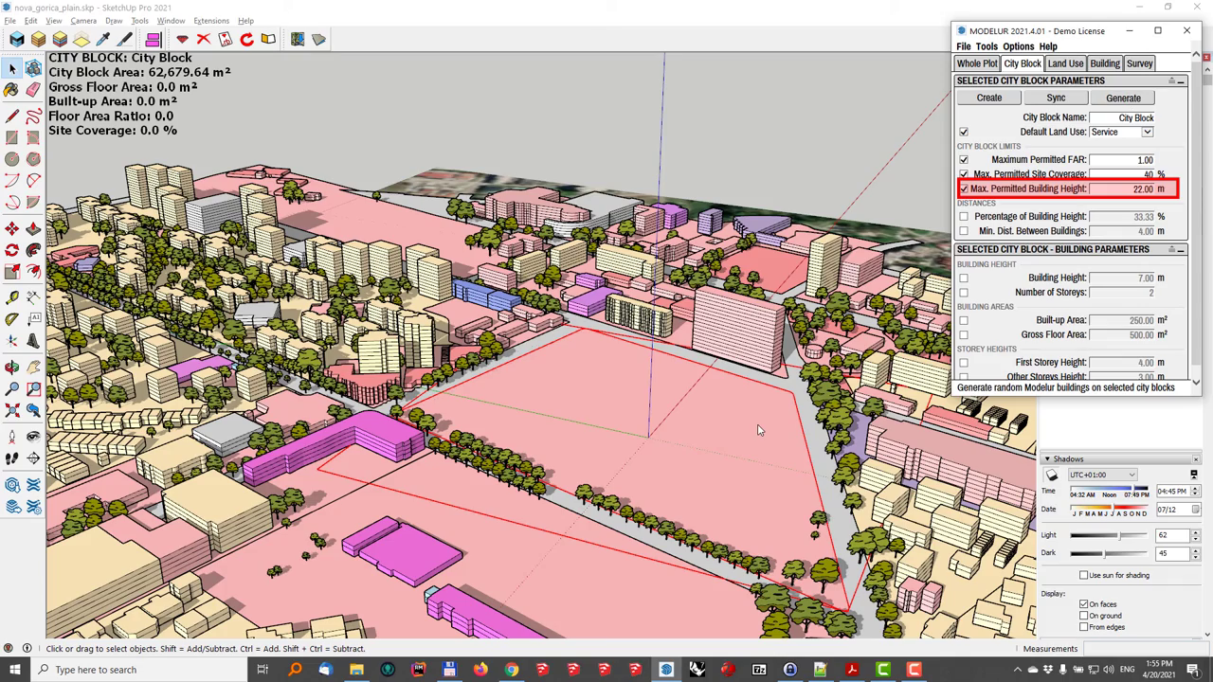
pyautogui.moveTo(744, 432); pyautogui.dragTo(491, 355, button='middle')
pyautogui.moveTo(602, 385); pyautogui.dragTo(654, 362, button='middle')
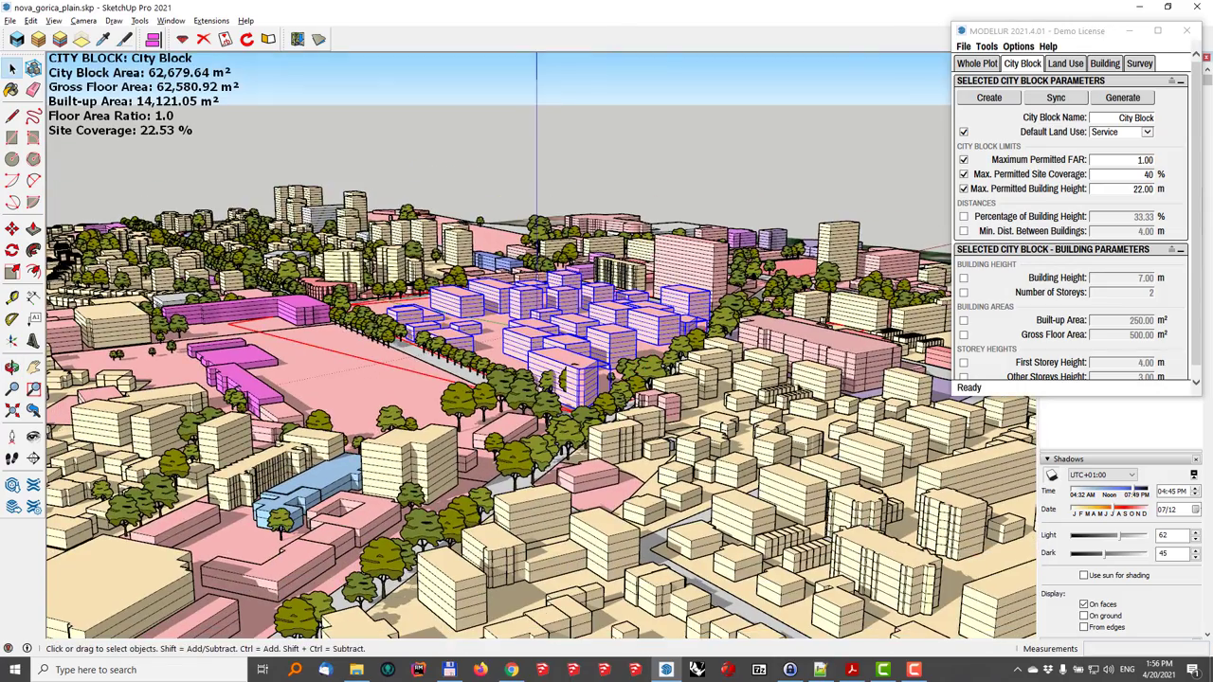
pyautogui.moveTo(532, 339); pyautogui.dragTo(576, 403, button='middle')
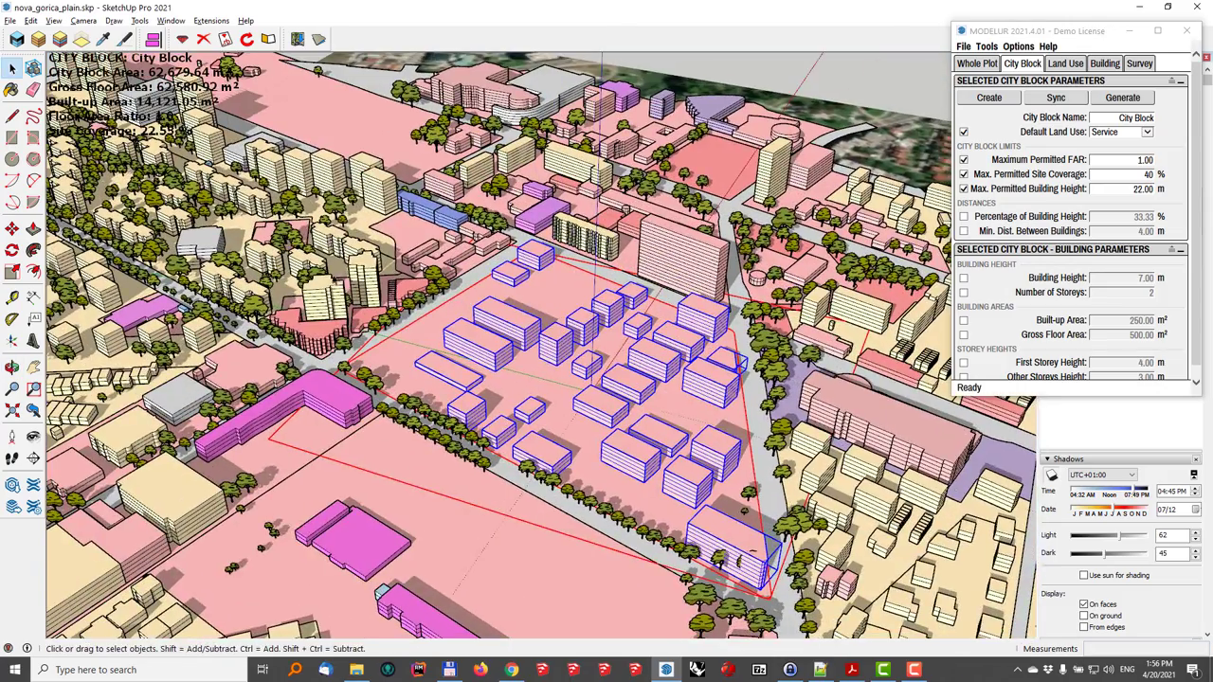
pyautogui.moveTo(390, 328); pyautogui.dragTo(640, 274, button='middle')
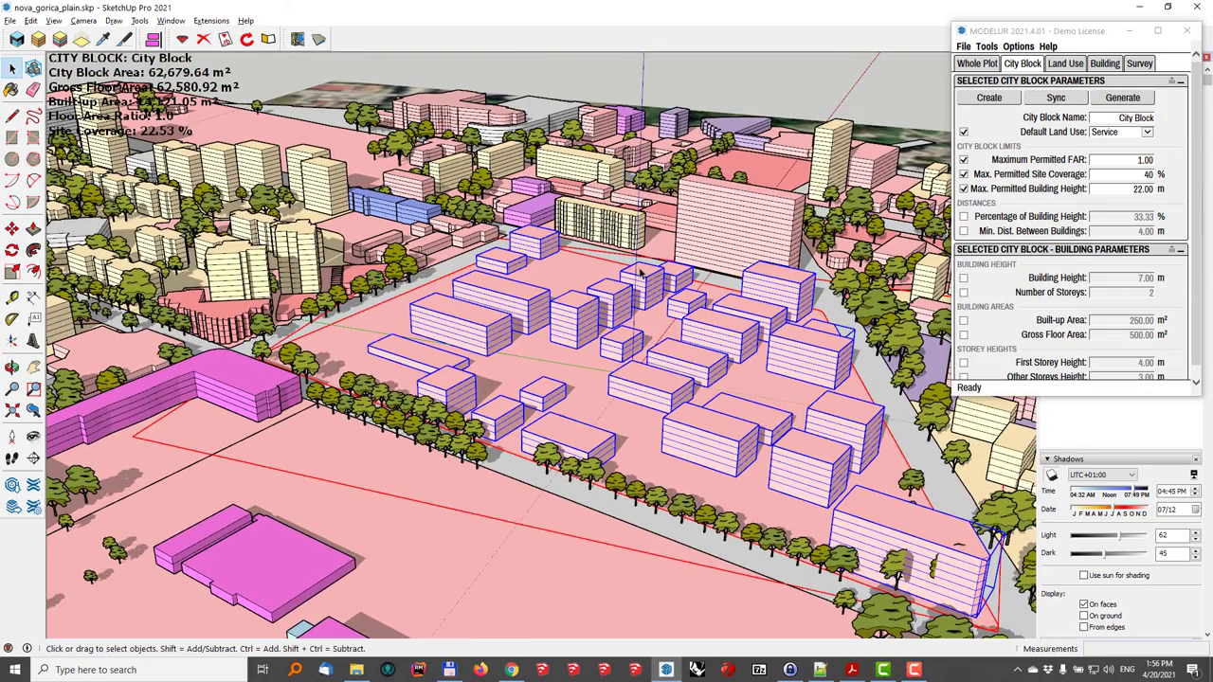
# Step: Compare the floor area ratio and site coverage of the neighbouring blocks with those of the central block
pyautogui.click(660, 246)
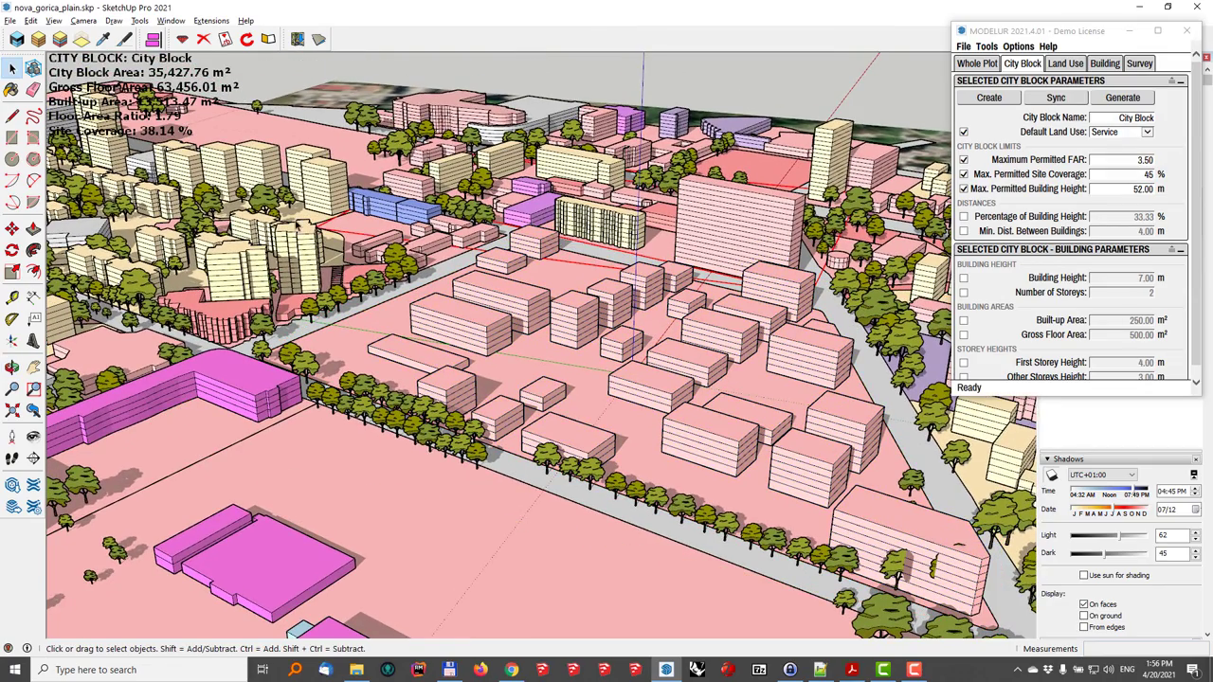
pyautogui.moveTo(341, 223); pyautogui.dragTo(318, 247, button='middle')
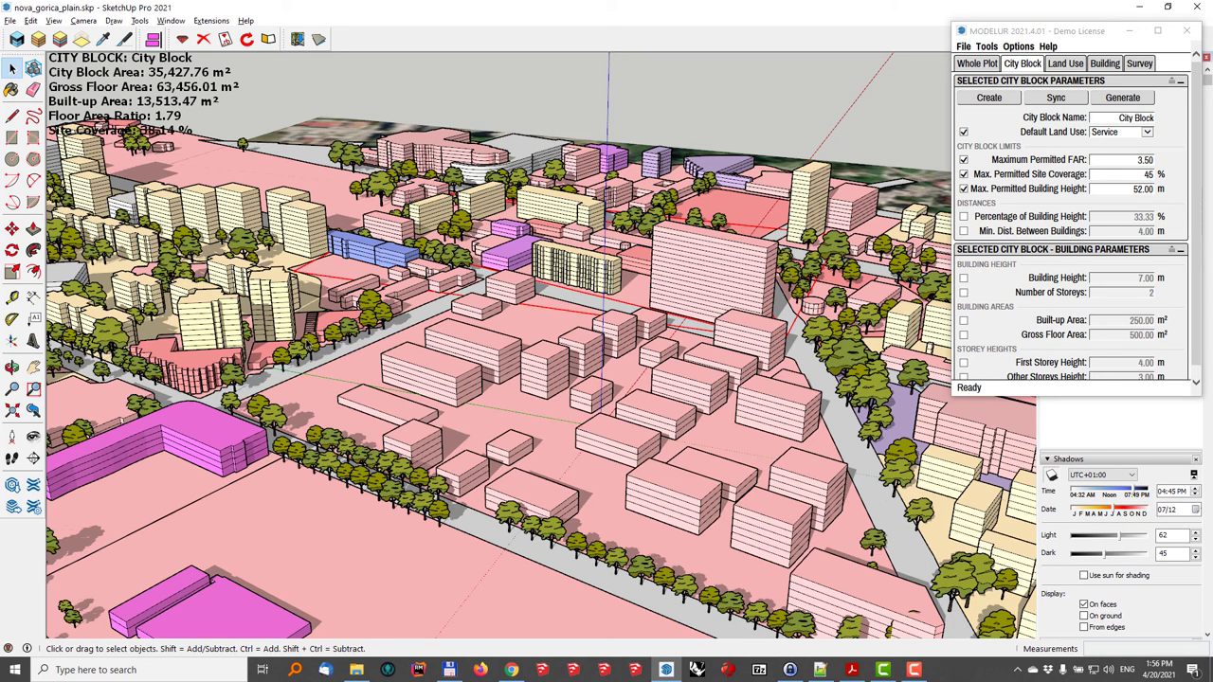
pyautogui.click(438, 537)
pyautogui.scroll(-3, 442, 536)
pyautogui.keyDown('shift'); pyautogui.moveTo(441, 536); pyautogui.dragTo(494, 306, button='middle'); pyautogui.keyUp('shift')
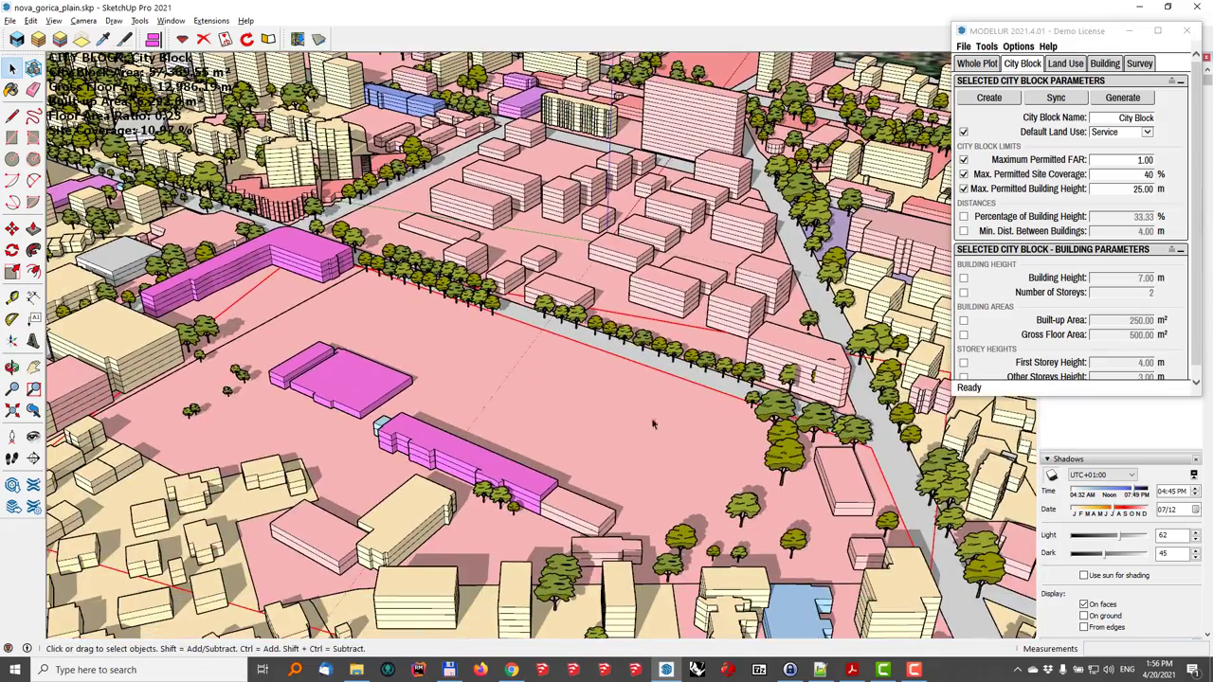
pyautogui.moveTo(581, 333); pyautogui.dragTo(584, 411, button='middle')
pyautogui.scroll(2, 549, 392)
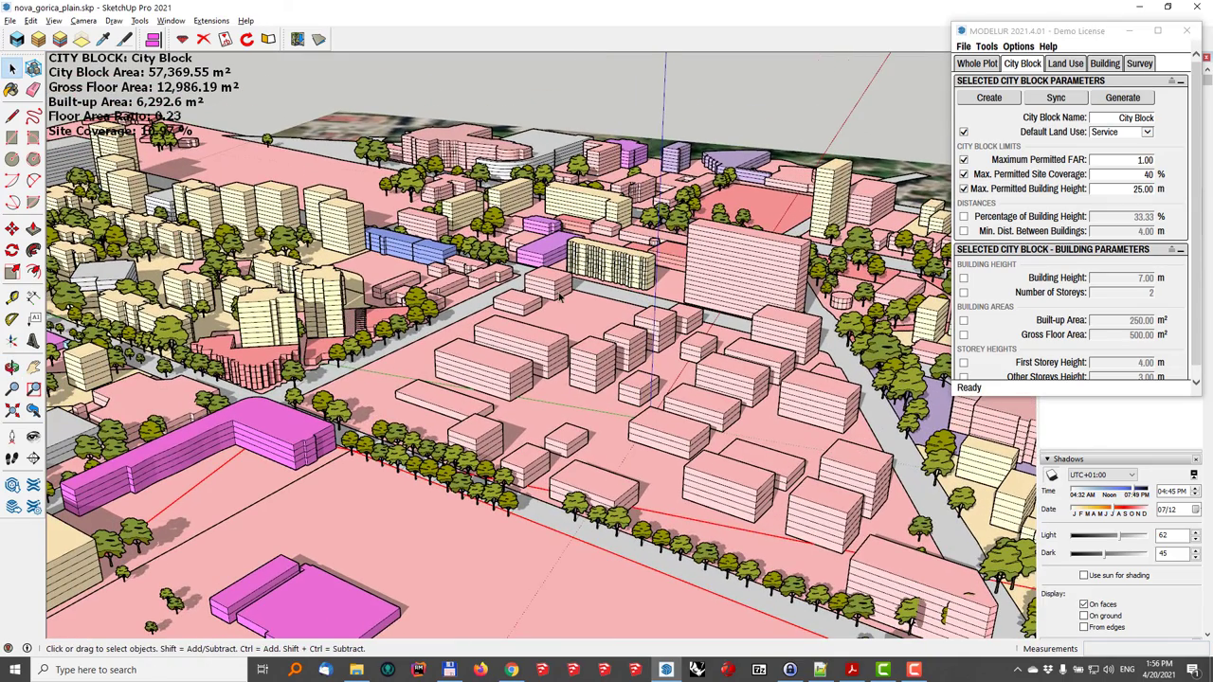
pyautogui.moveTo(672, 290); pyautogui.dragTo(589, 277, button='middle')
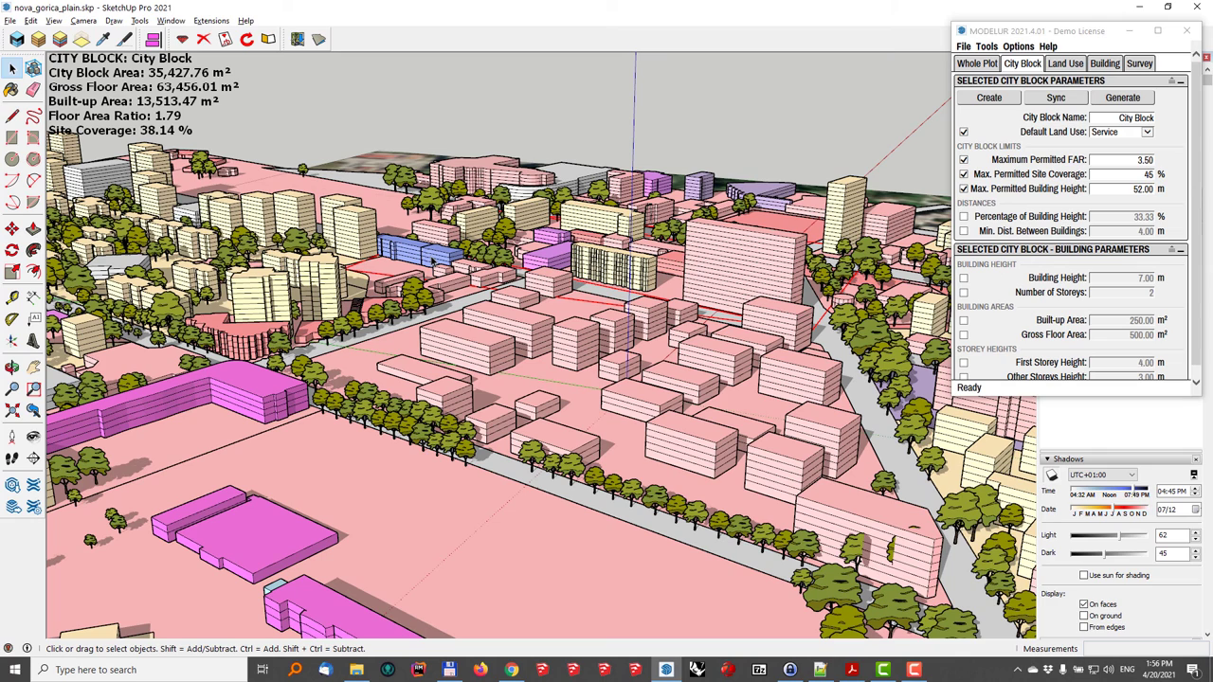
pyautogui.click(360, 344)
pyautogui.click(582, 392)
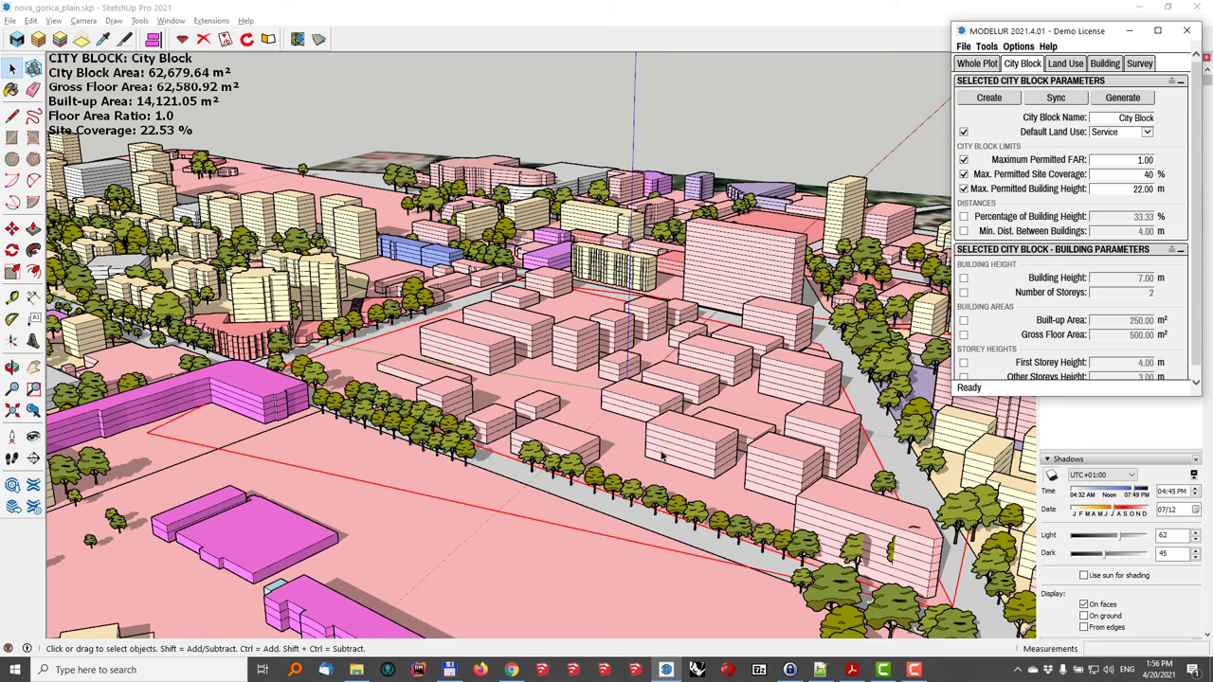
# Step: Select all of the central city block's buildings with Select City Block's Buildings and delete them
pyautogui.moveTo(1097, 159); pyautogui.dragTo(1148, 163)
pyautogui.rightClick(548, 372)
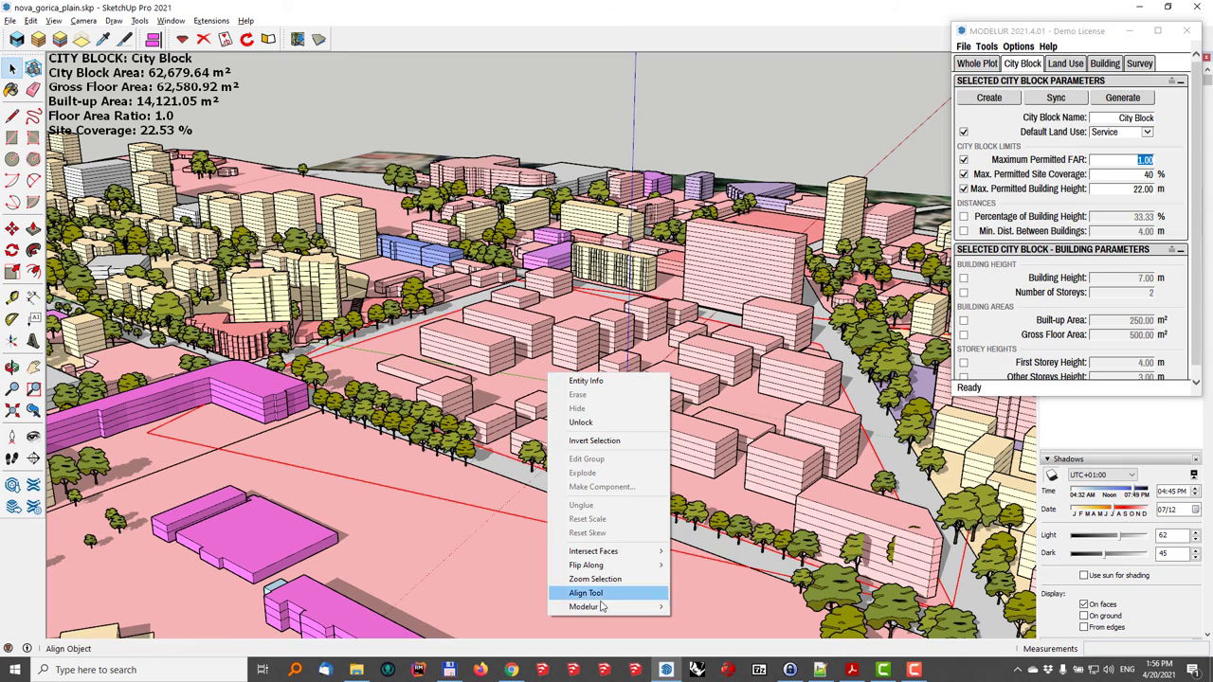
pyautogui.moveTo(616, 607)
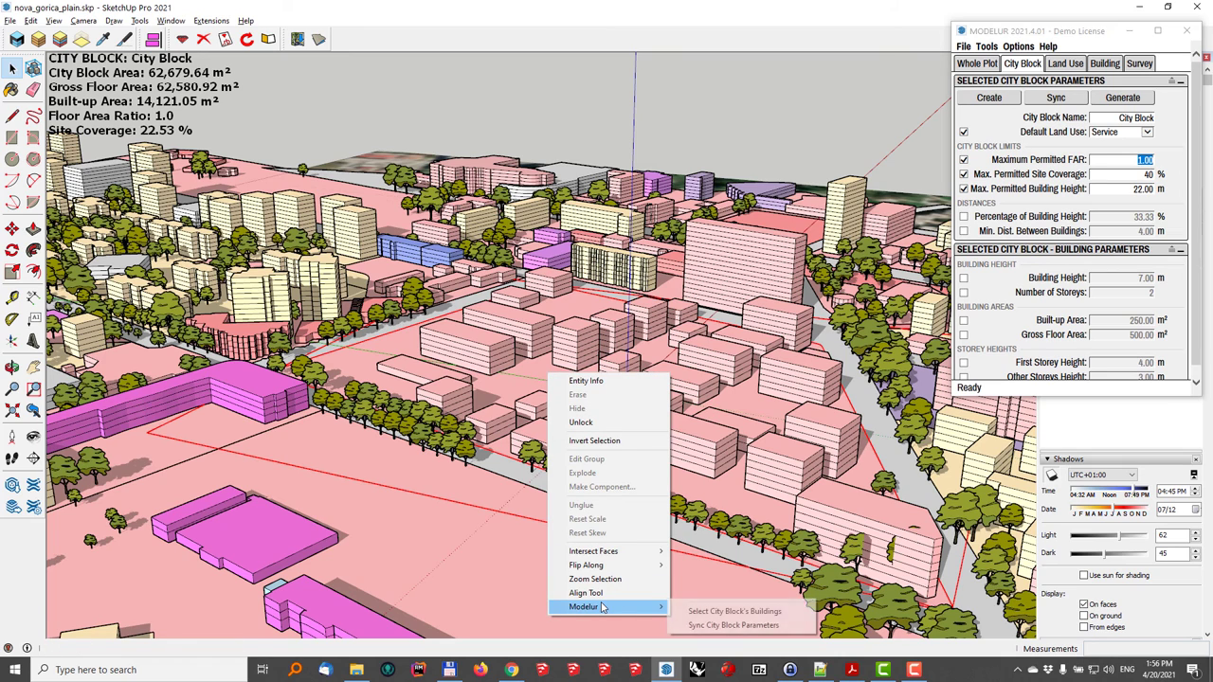
pyautogui.click(727, 612)
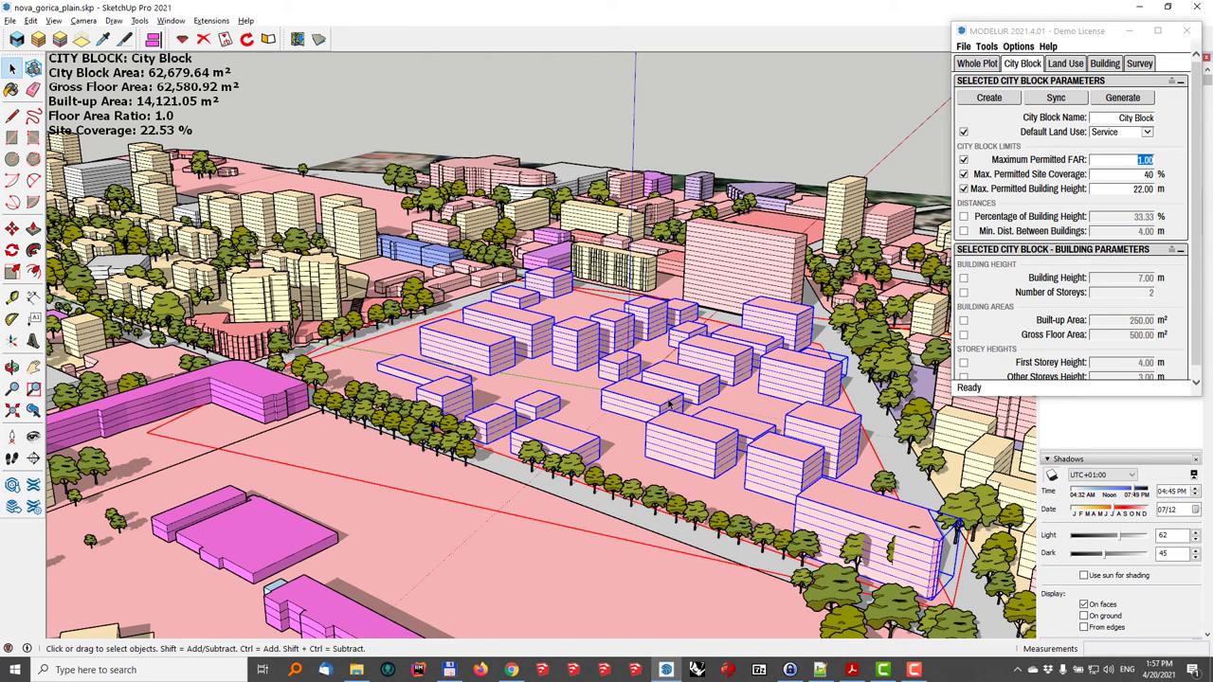
pyautogui.press('Delete')
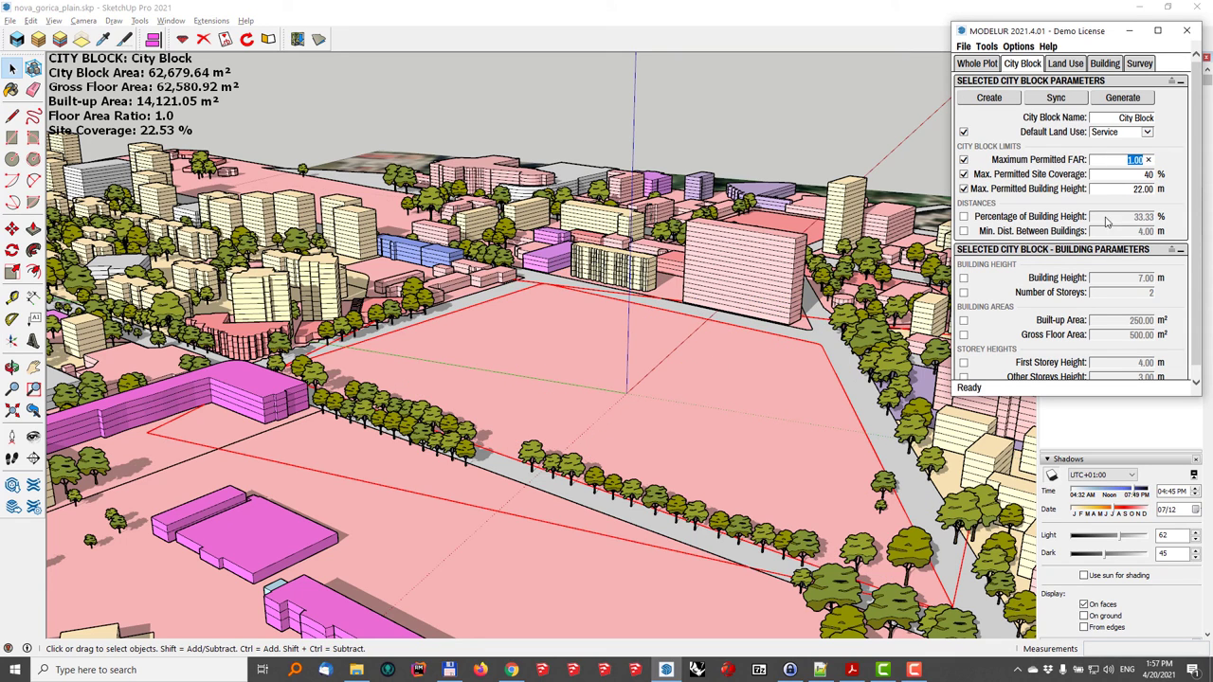
# Step: Set the central block's maximum permitted FAR to 1.5 and generate random buildings on it
pyautogui.moveTo(1118, 160); pyautogui.dragTo(1150, 164)
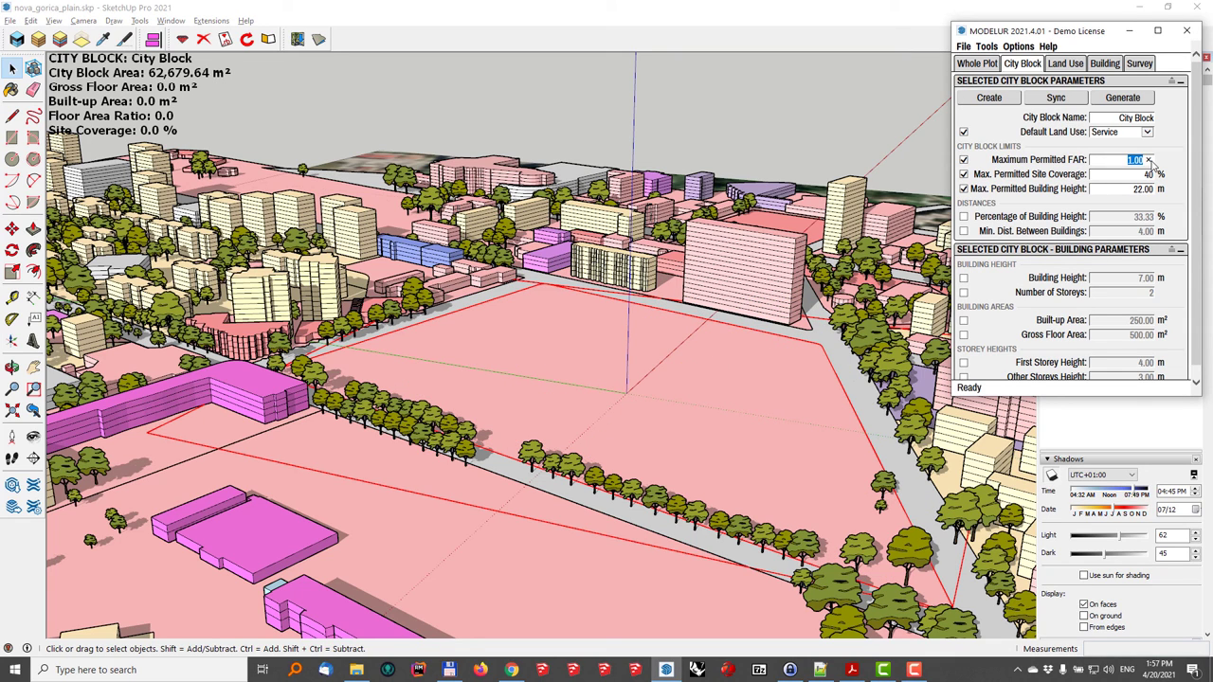
pyautogui.write('1')
pyautogui.press('Tab')
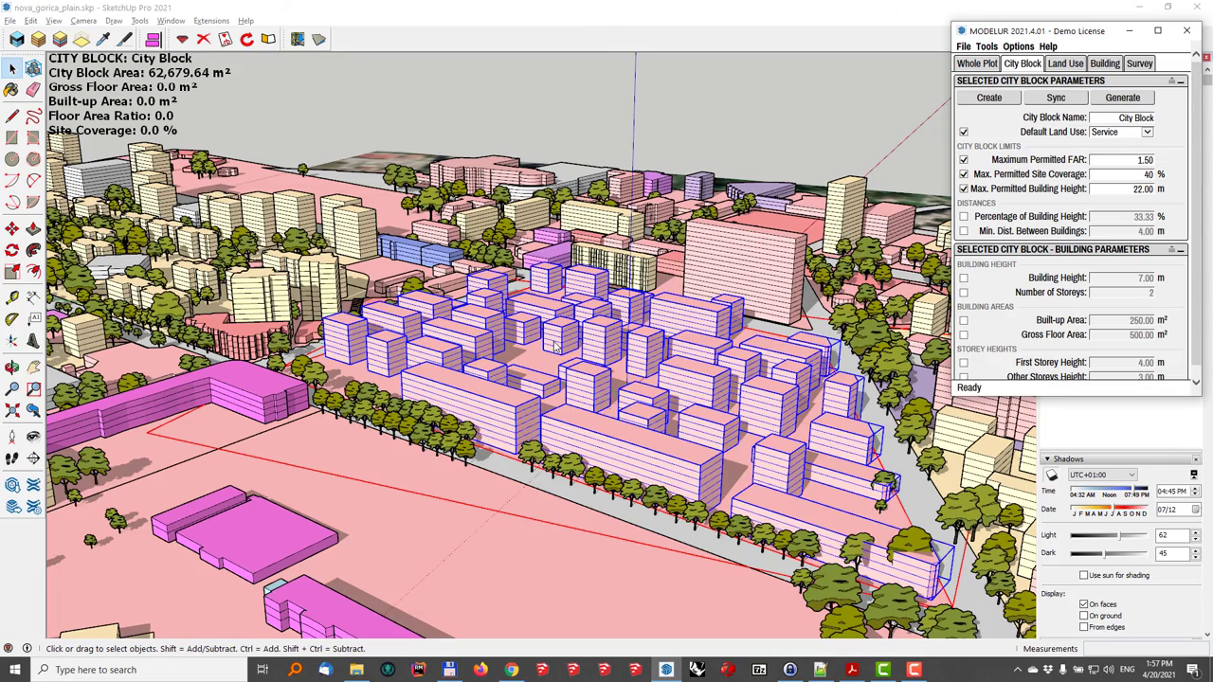
pyautogui.moveTo(553, 346); pyautogui.dragTo(554, 445, button='middle')
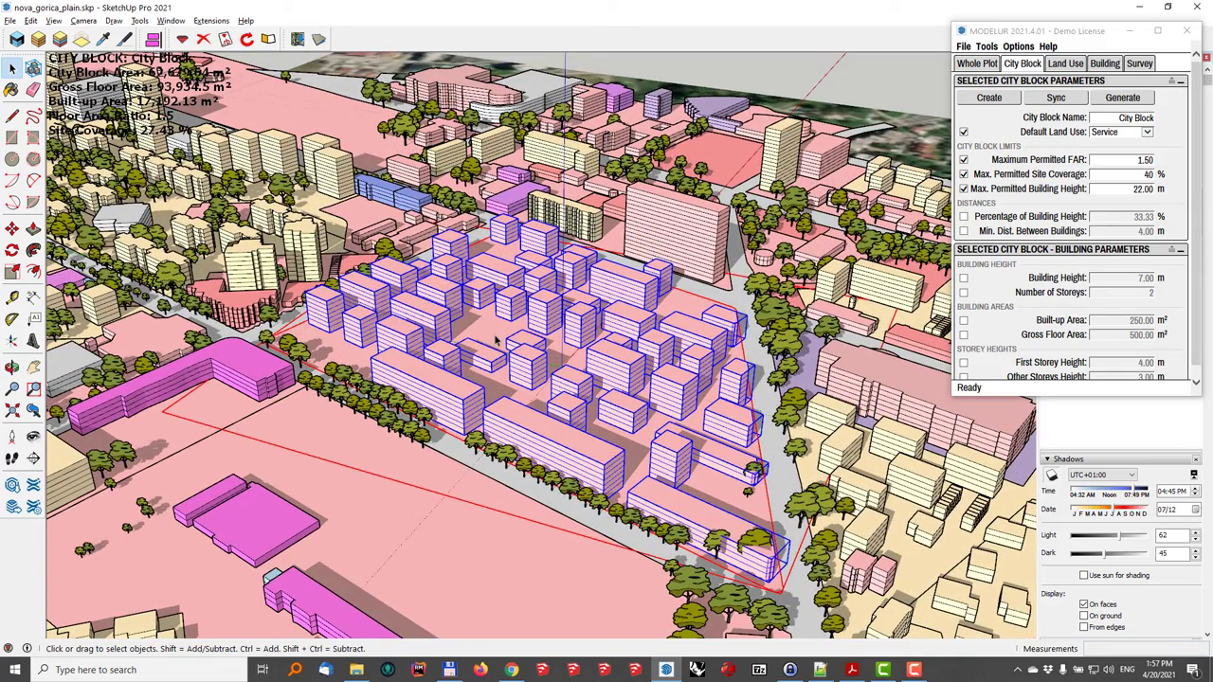
# Step: Replace the central block's buildings with a new random layout using a maximum permitted building height of 30 m
pyautogui.press('Delete')
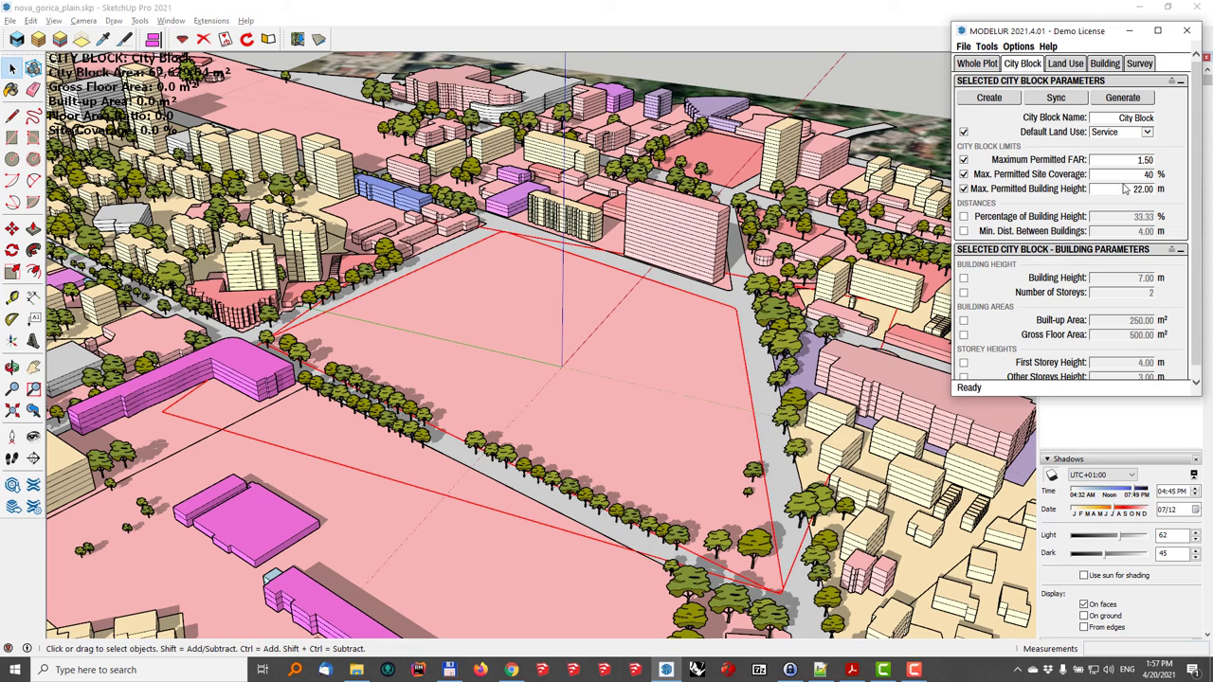
pyautogui.doubleClick(1128, 189)
pyautogui.write('30')
pyautogui.press('Return')
# Step: Examine the new building layout from several low angles, comparing its heights and density with the surrounding blocks
pyautogui.moveTo(591, 365); pyautogui.dragTo(340, 257, button='middle')
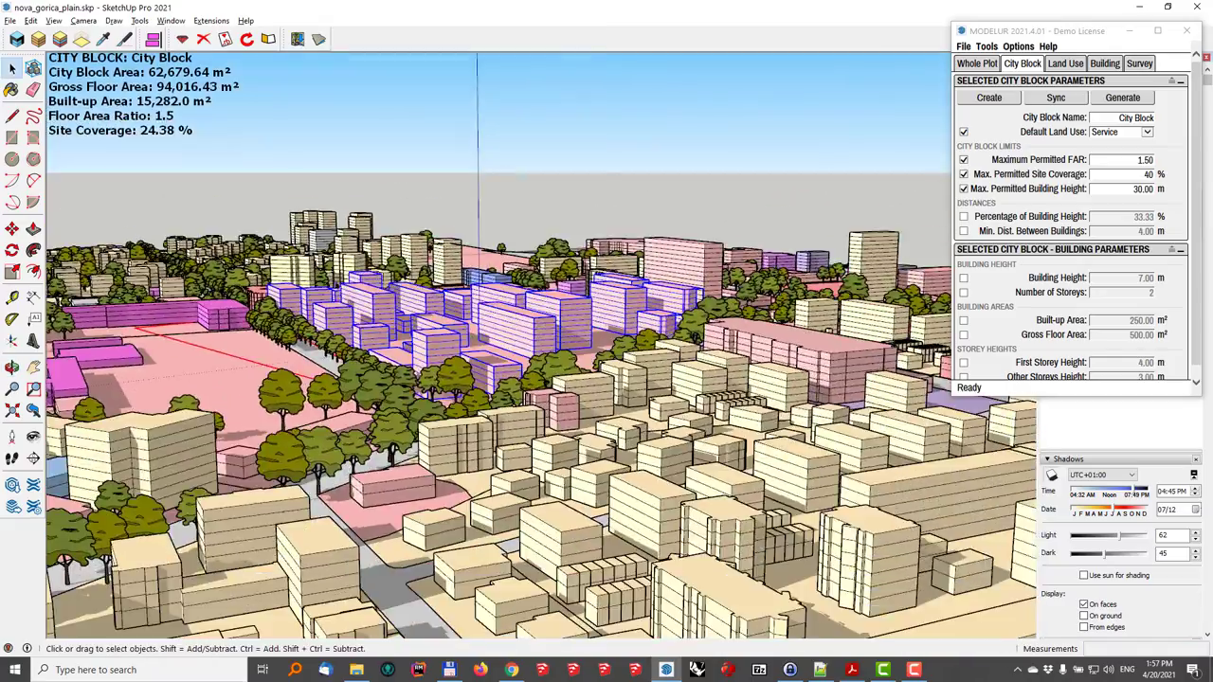
pyautogui.scroll(5, 340, 258)
pyautogui.scroll(3, 360, 305)
pyautogui.moveTo(629, 271); pyautogui.dragTo(663, 275, button='middle')
pyautogui.moveTo(832, 324); pyautogui.dragTo(630, 267, button='middle')
pyautogui.scroll(-4, 717, 305)
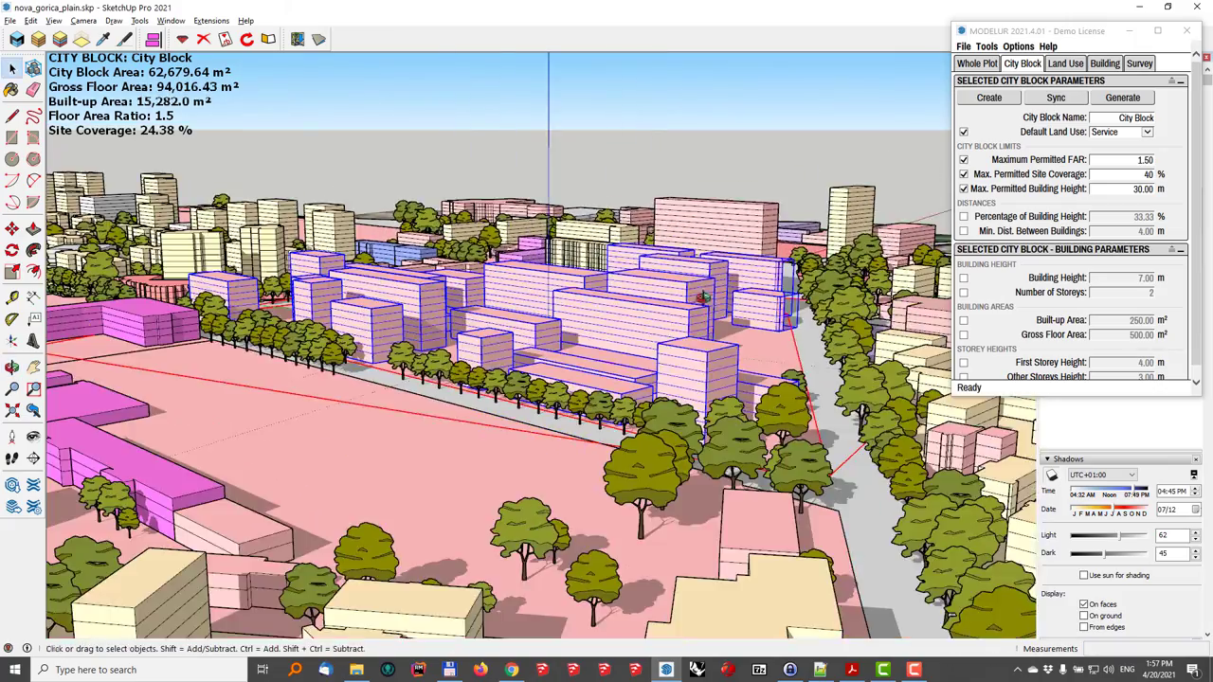
# Step: Replace the central block's buildings with another random layout, keeping the current FAR, site coverage and height limits
pyautogui.moveTo(706, 296)
pyautogui.mouseDown(button='middle')
pyautogui.moveTo(631, 433)
pyautogui.moveTo(722, 271)
pyautogui.moveTo(691, 287)
pyautogui.mouseUp(button='middle')
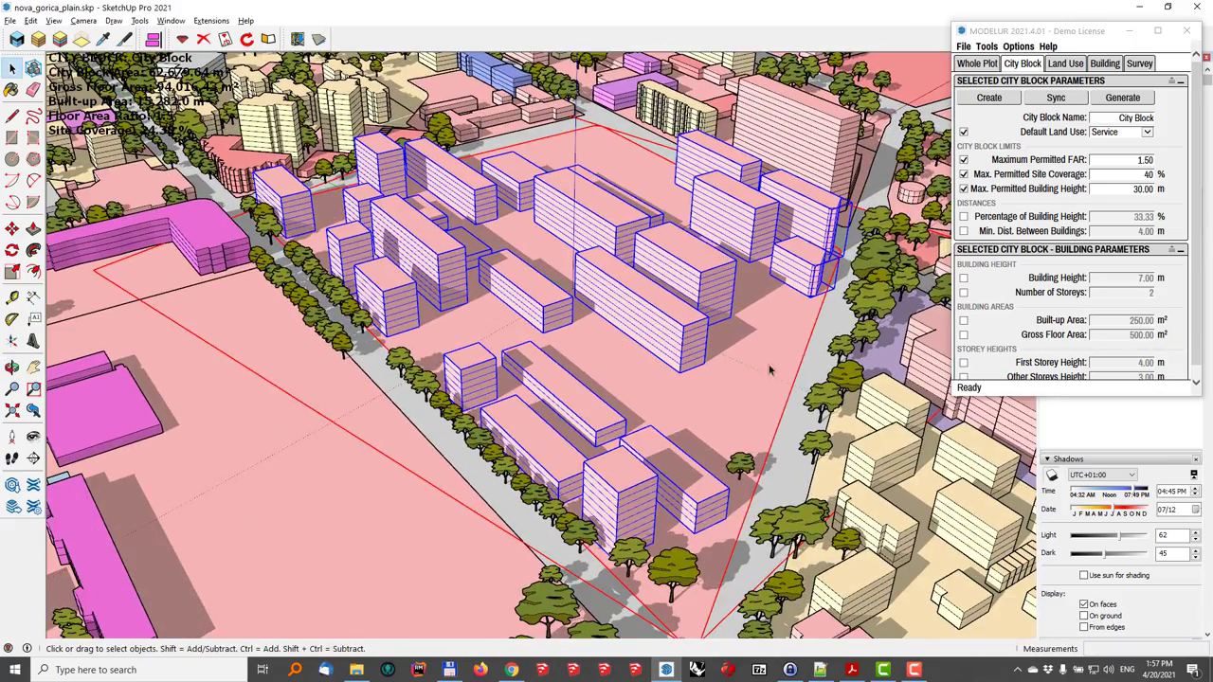
pyautogui.moveTo(699, 376); pyautogui.dragTo(696, 316, button='middle')
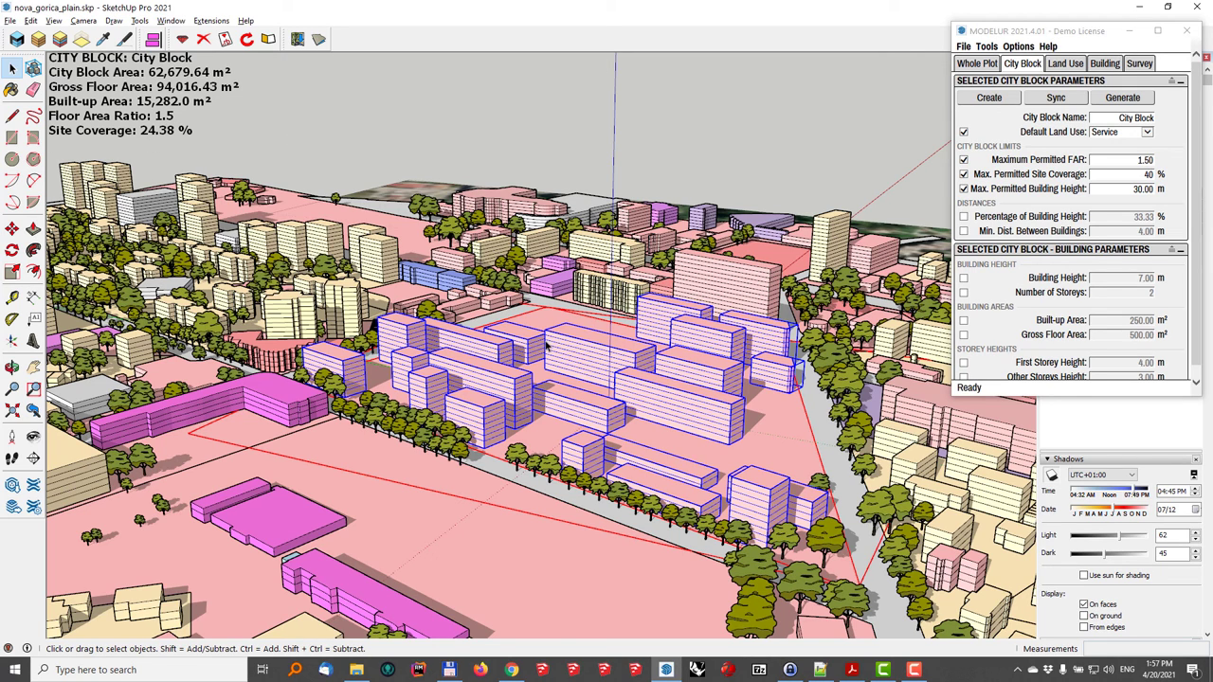
pyautogui.click(1056, 218)
pyautogui.moveTo(634, 420); pyautogui.dragTo(637, 433, button='middle')
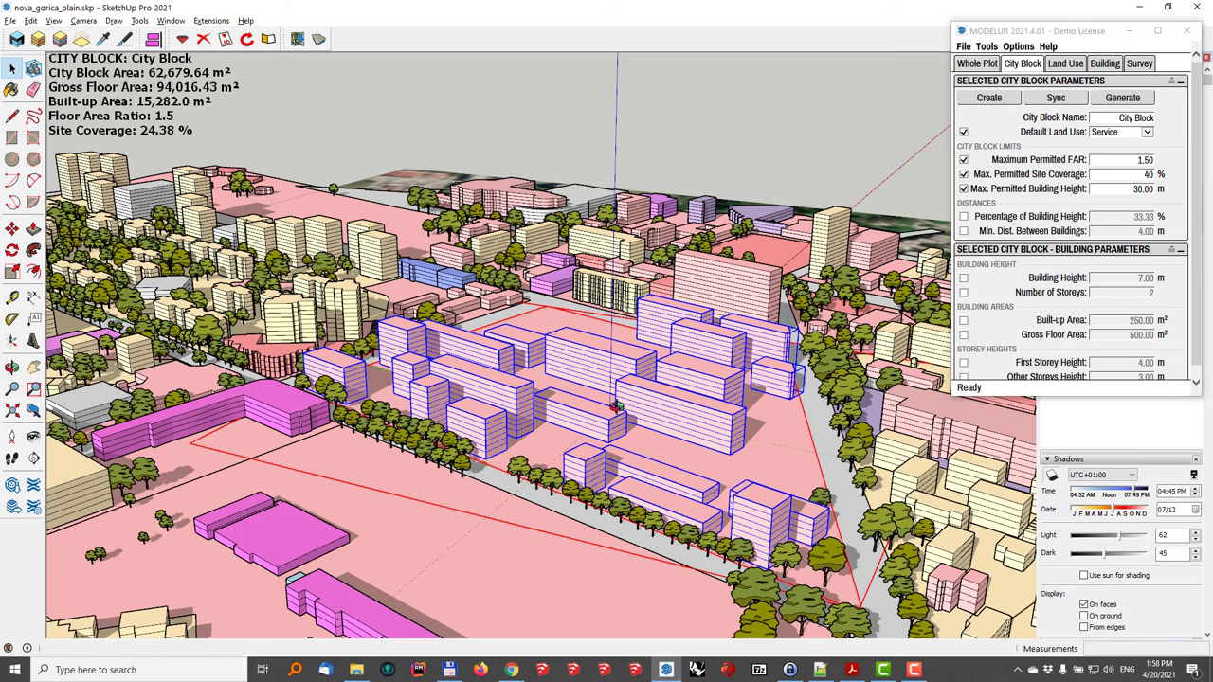
pyautogui.press('Delete')
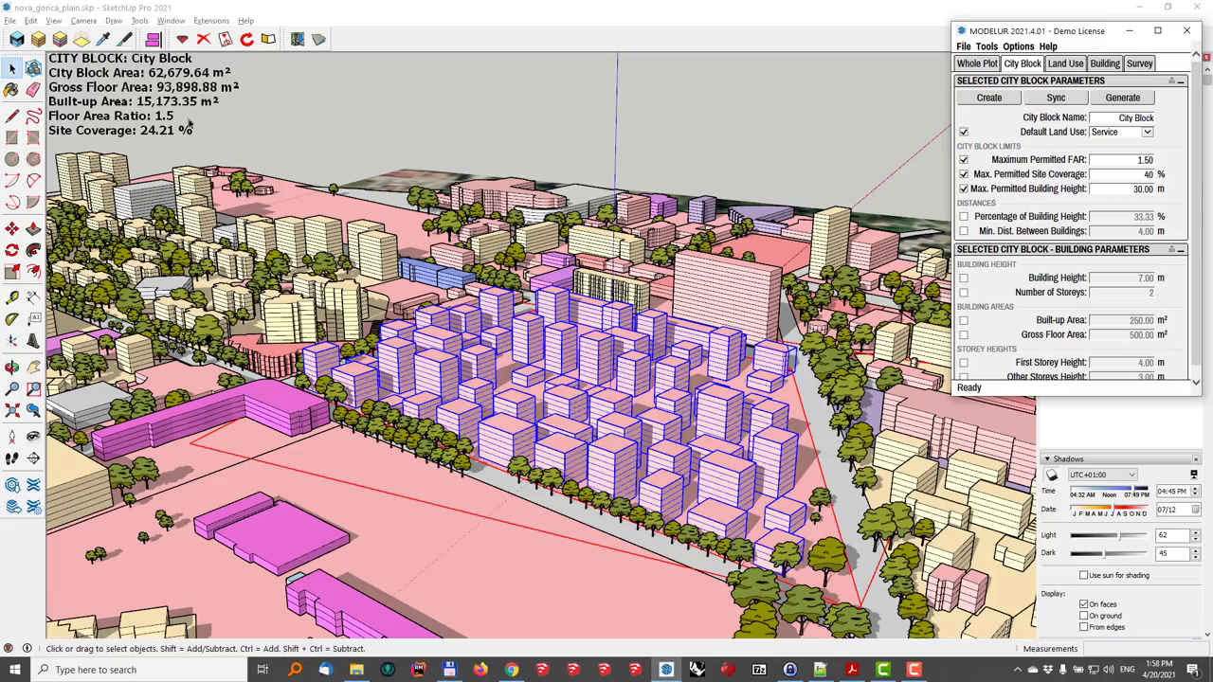
# Step: Delete the central block's densely spaced random buildings and generate a further random variant with the same limits
pyautogui.moveTo(593, 362); pyautogui.dragTo(614, 320, button='middle')
pyautogui.scroll(2, 755, 380)
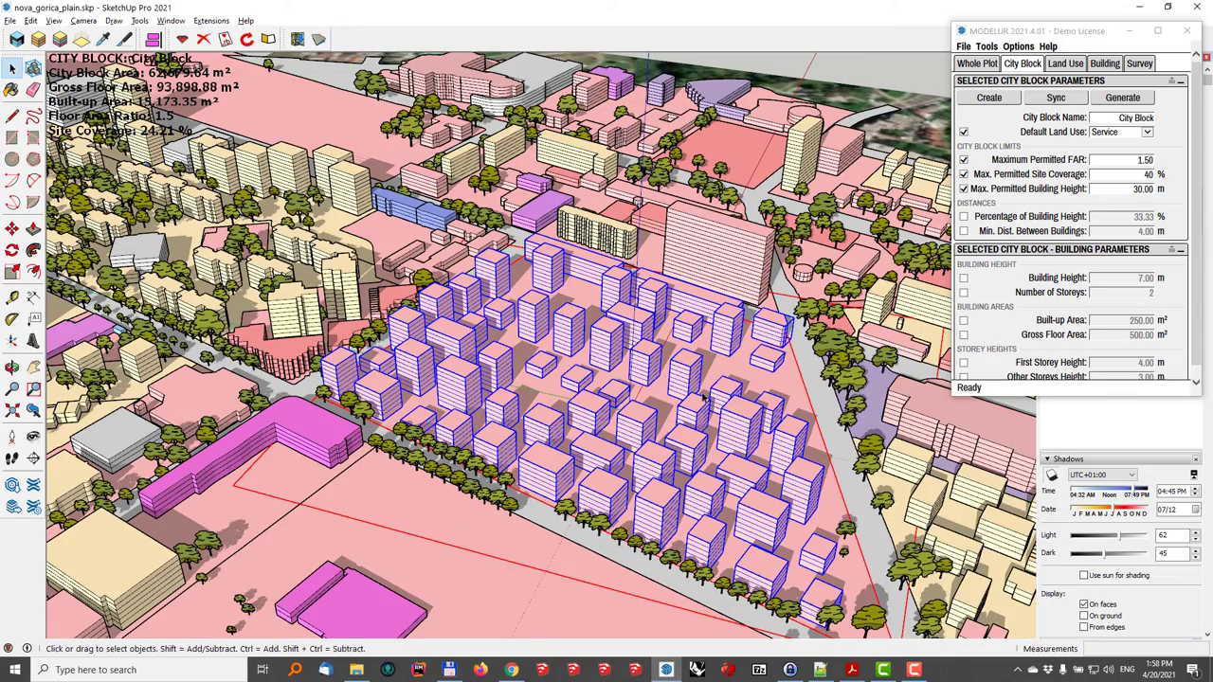
pyautogui.moveTo(595, 455); pyautogui.dragTo(501, 290, button='middle')
pyautogui.moveTo(704, 383); pyautogui.dragTo(559, 322, button='middle')
pyautogui.moveTo(646, 448); pyautogui.dragTo(465, 283, button='middle')
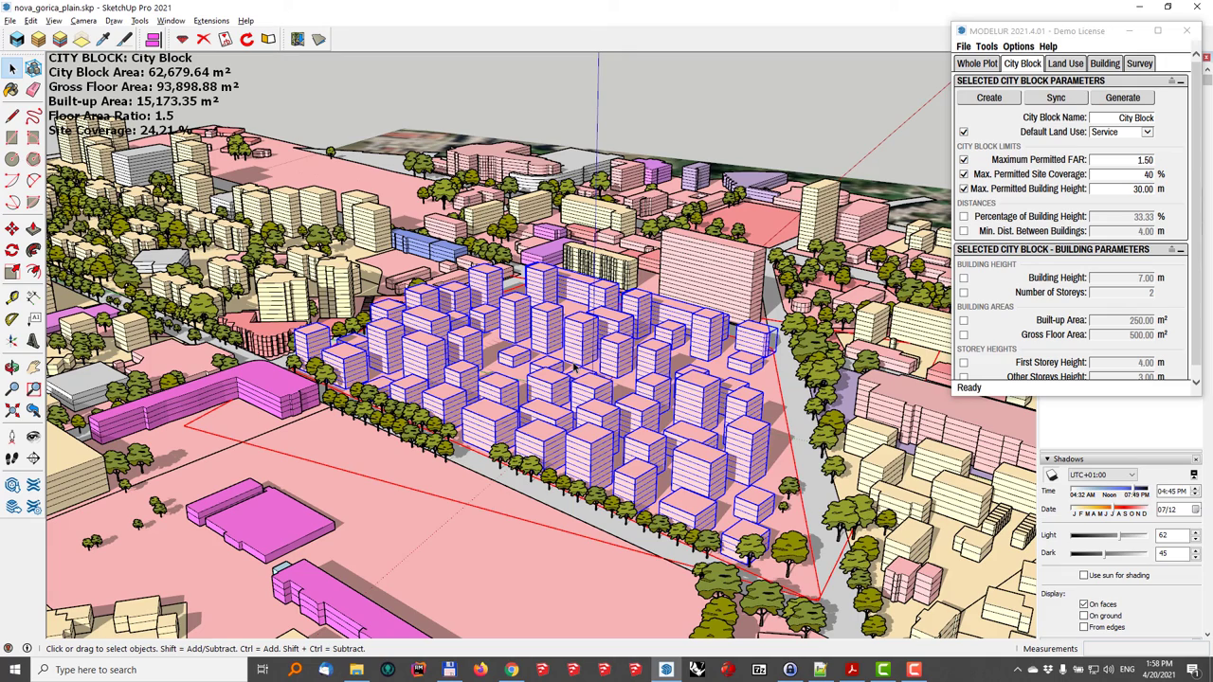
pyautogui.moveTo(573, 367); pyautogui.dragTo(576, 382, button='middle')
pyautogui.press('Delete')
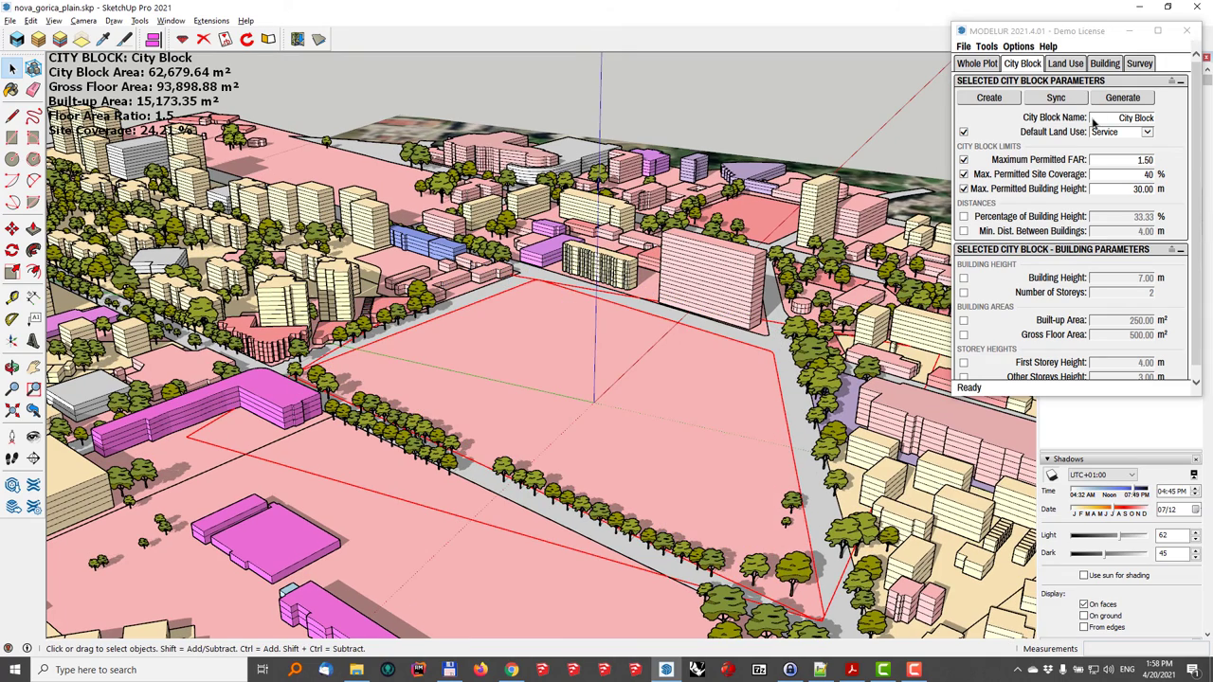
pyautogui.click(1113, 101)
pyautogui.click(1118, 98)
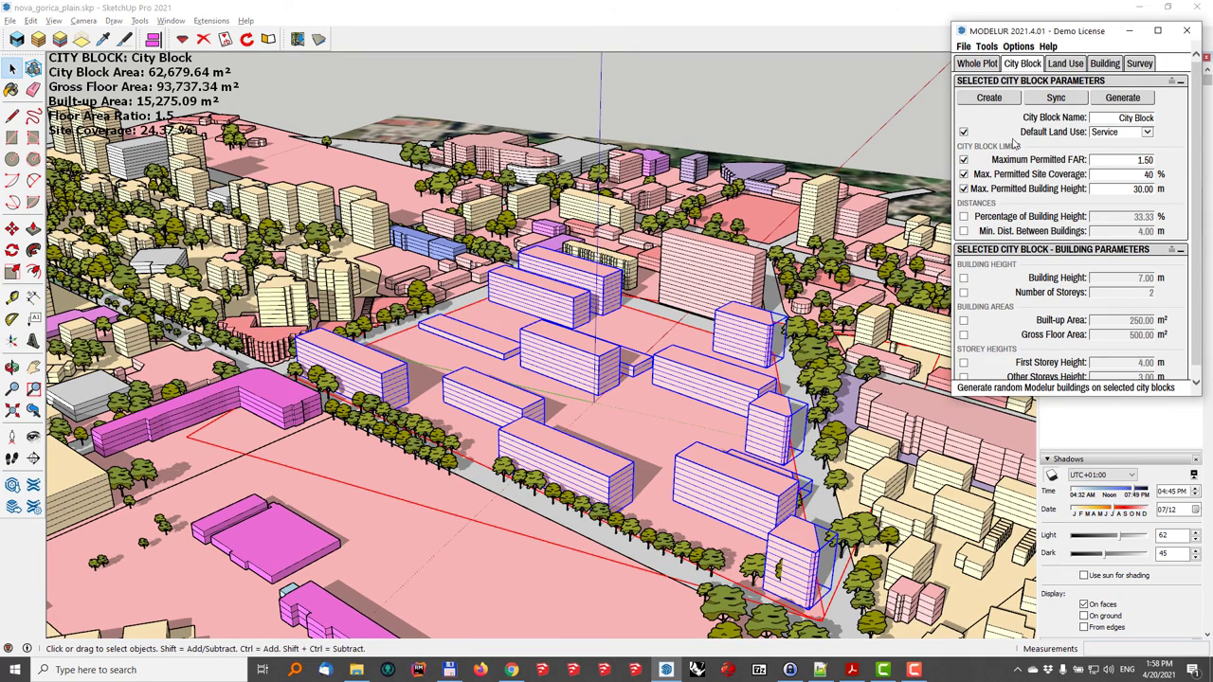
# Step: Replace the central block's buildings with a new random layout using a maximum permitted site coverage of 25 %
pyautogui.moveTo(598, 407); pyautogui.dragTo(654, 366, button='middle')
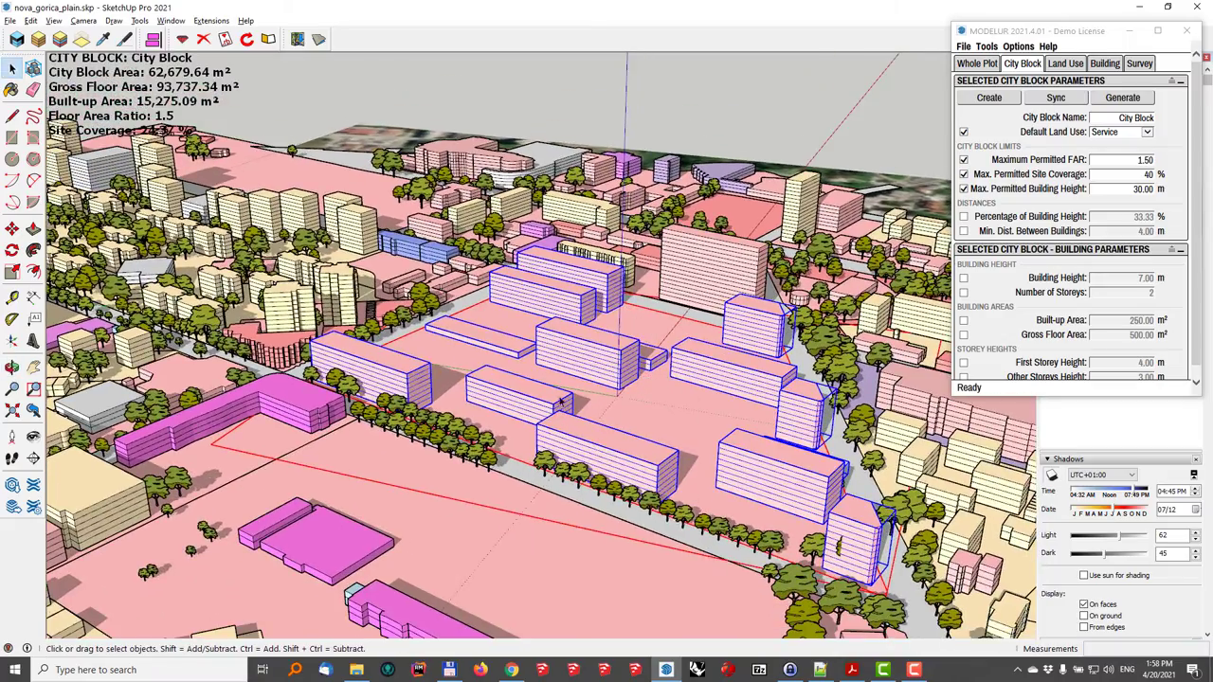
pyautogui.moveTo(561, 403); pyautogui.dragTo(347, 228, button='middle')
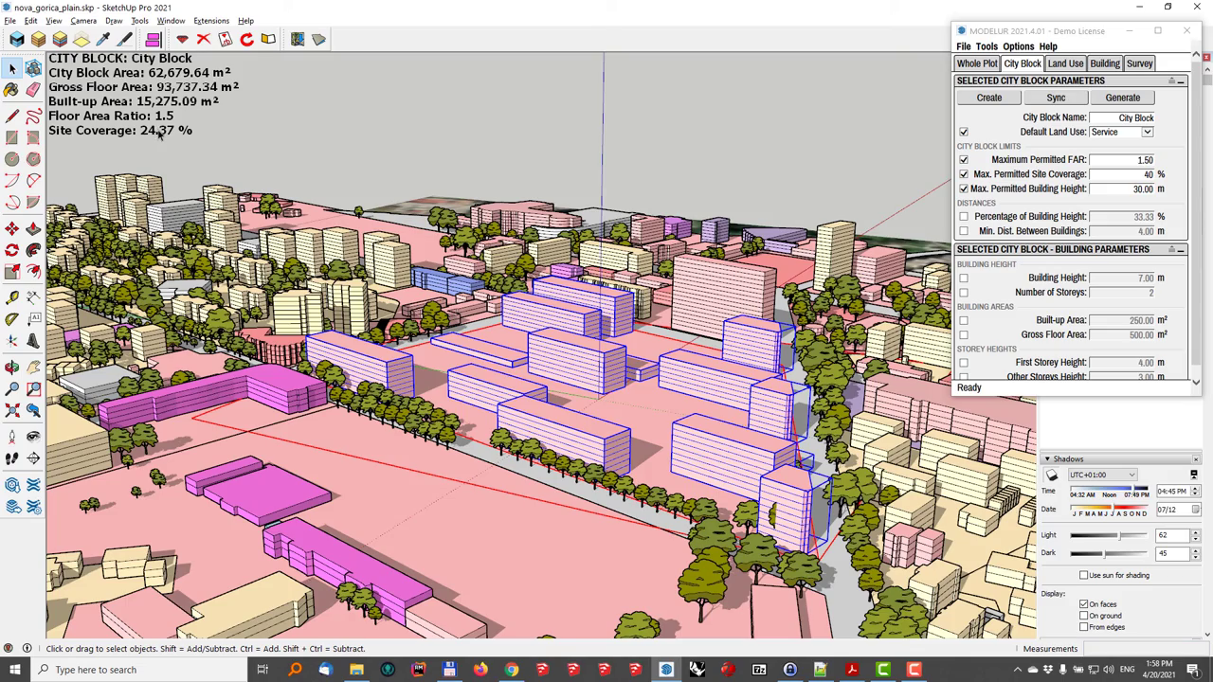
pyautogui.moveTo(559, 297)
pyautogui.mouseDown(button='middle')
pyautogui.moveTo(577, 328)
pyautogui.moveTo(575, 316)
pyautogui.mouseUp(button='middle')
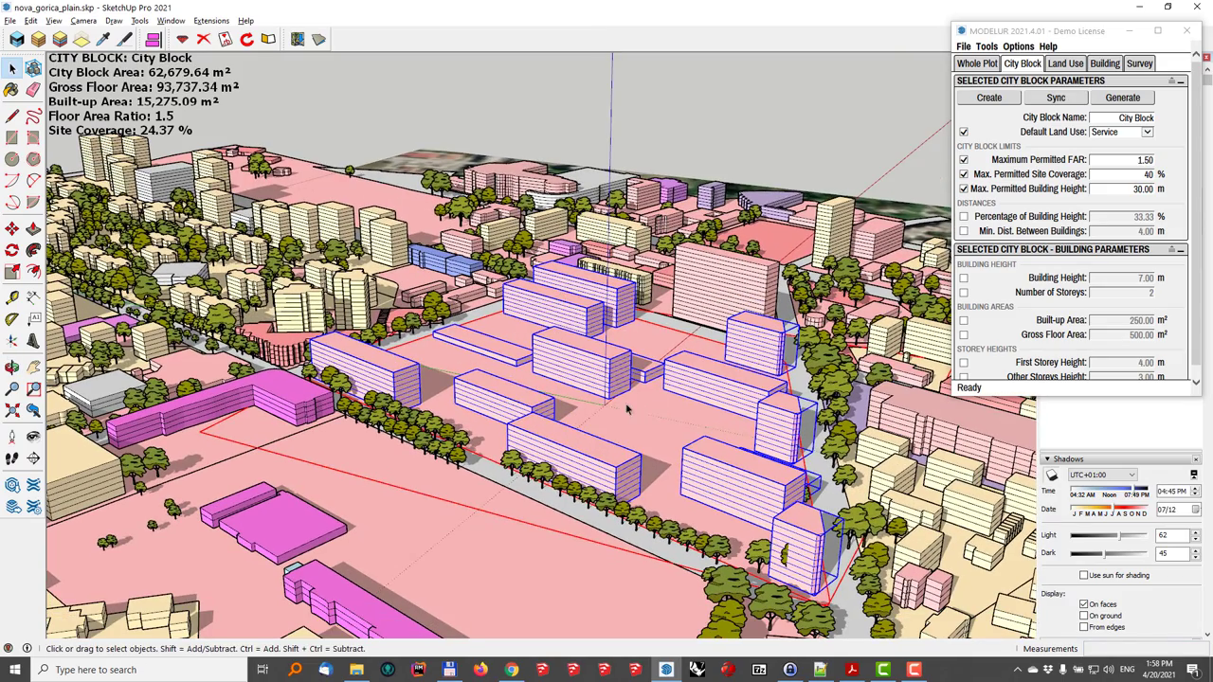
pyautogui.moveTo(656, 419); pyautogui.dragTo(661, 427, button='middle')
pyautogui.press('Delete')
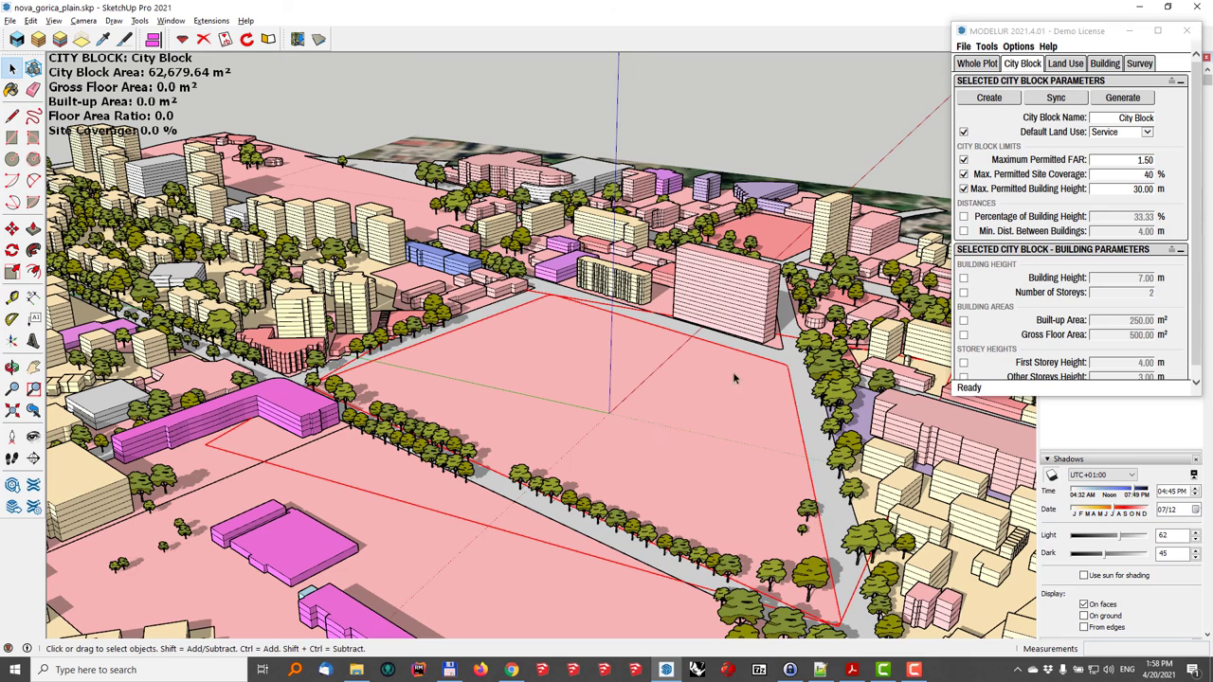
pyautogui.click(1115, 167)
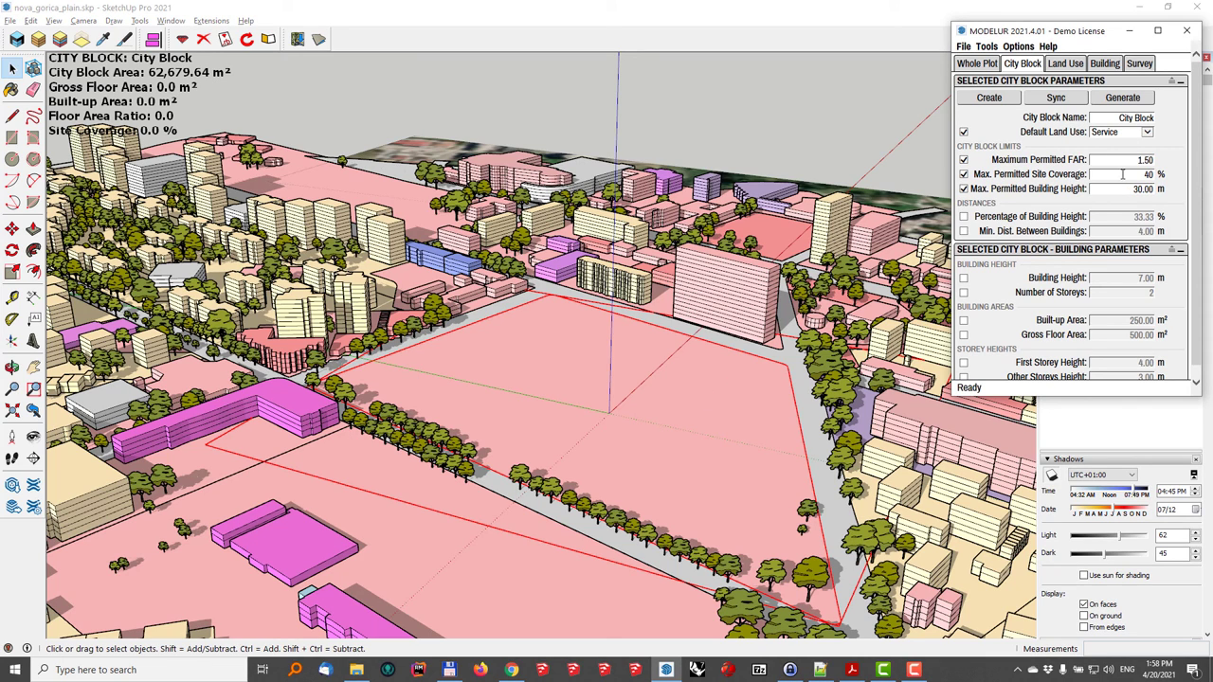
pyautogui.doubleClick(1123, 174)
pyautogui.press('Tab')
pyautogui.doubleClick(1137, 174)
pyautogui.click(1122, 100)
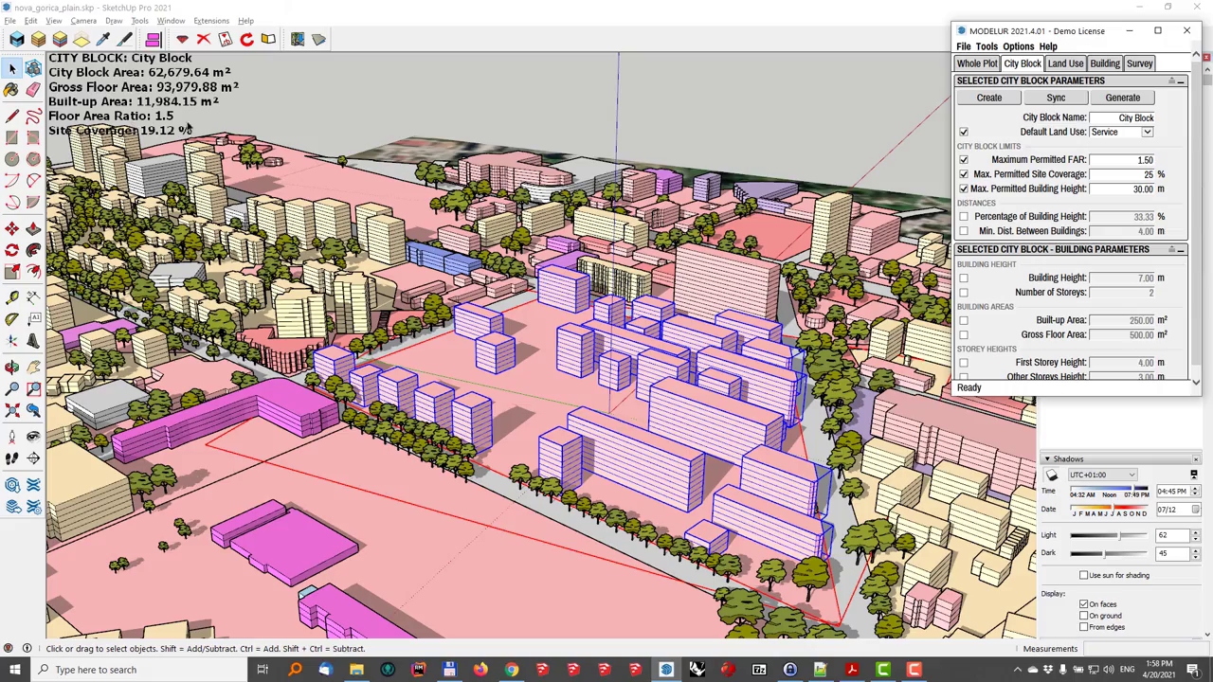
# Step: Open the Massing Generator options for the selected central city block
pyautogui.moveTo(627, 423); pyautogui.dragTo(646, 326, button='middle')
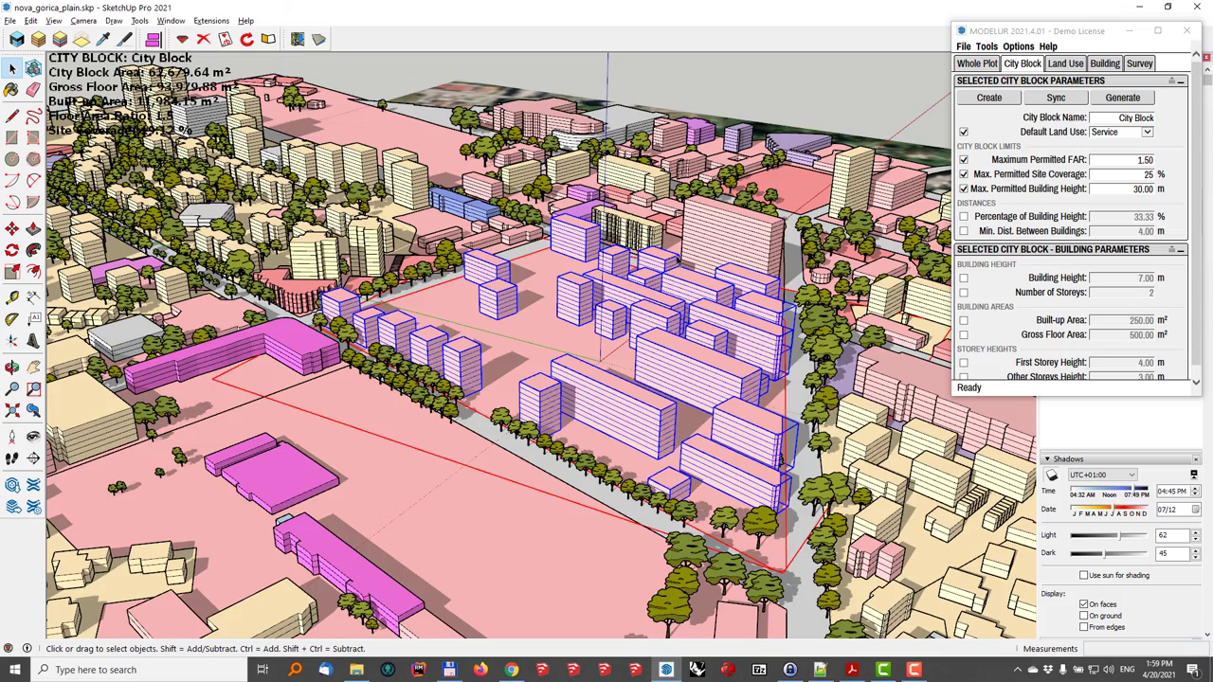
pyautogui.moveTo(655, 295); pyautogui.dragTo(707, 301, button='middle')
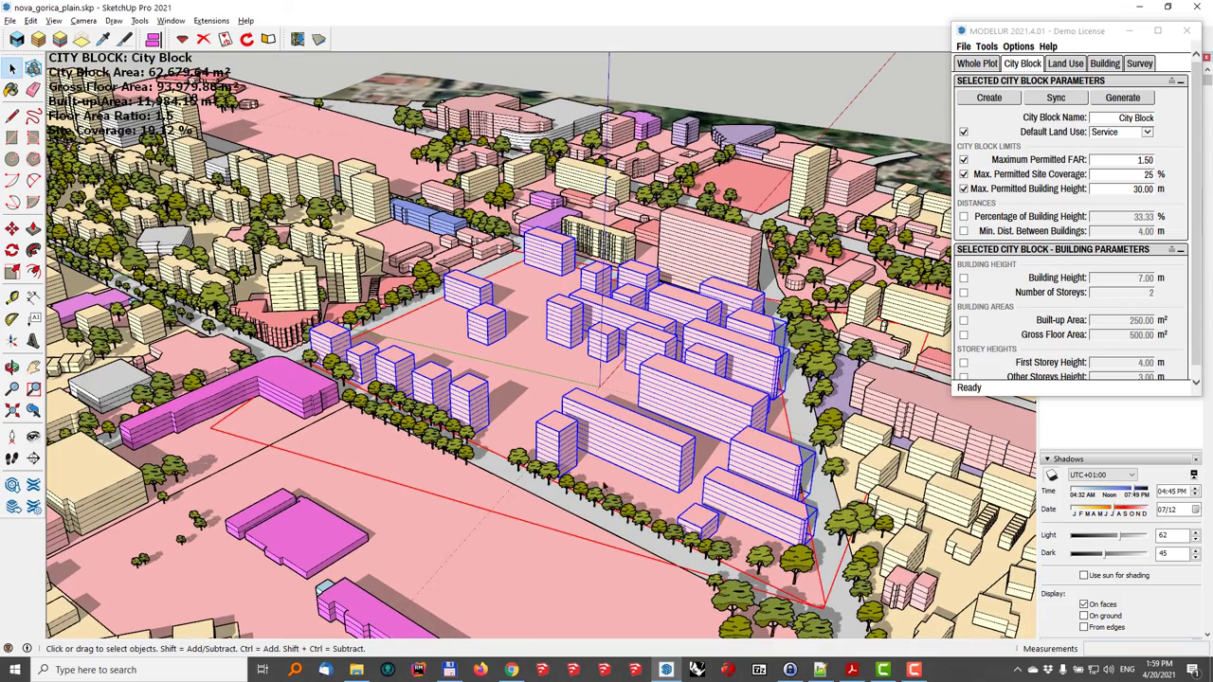
pyautogui.moveTo(565, 365); pyautogui.dragTo(564, 375, button='middle')
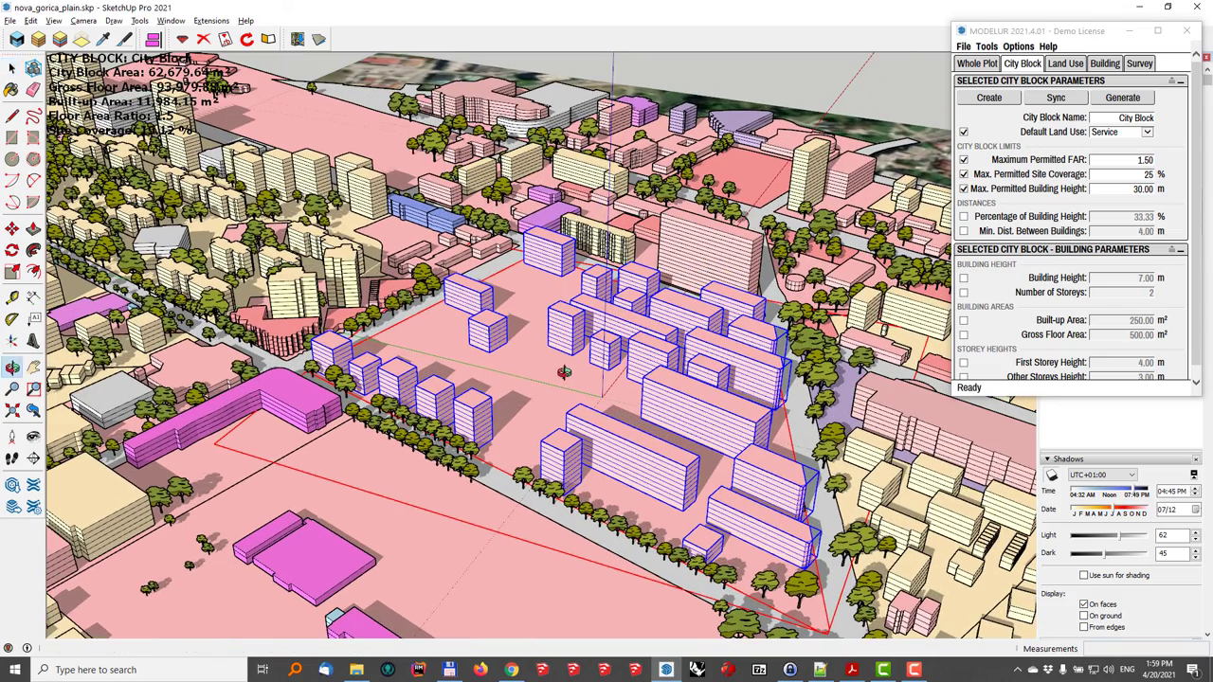
pyautogui.click(981, 49)
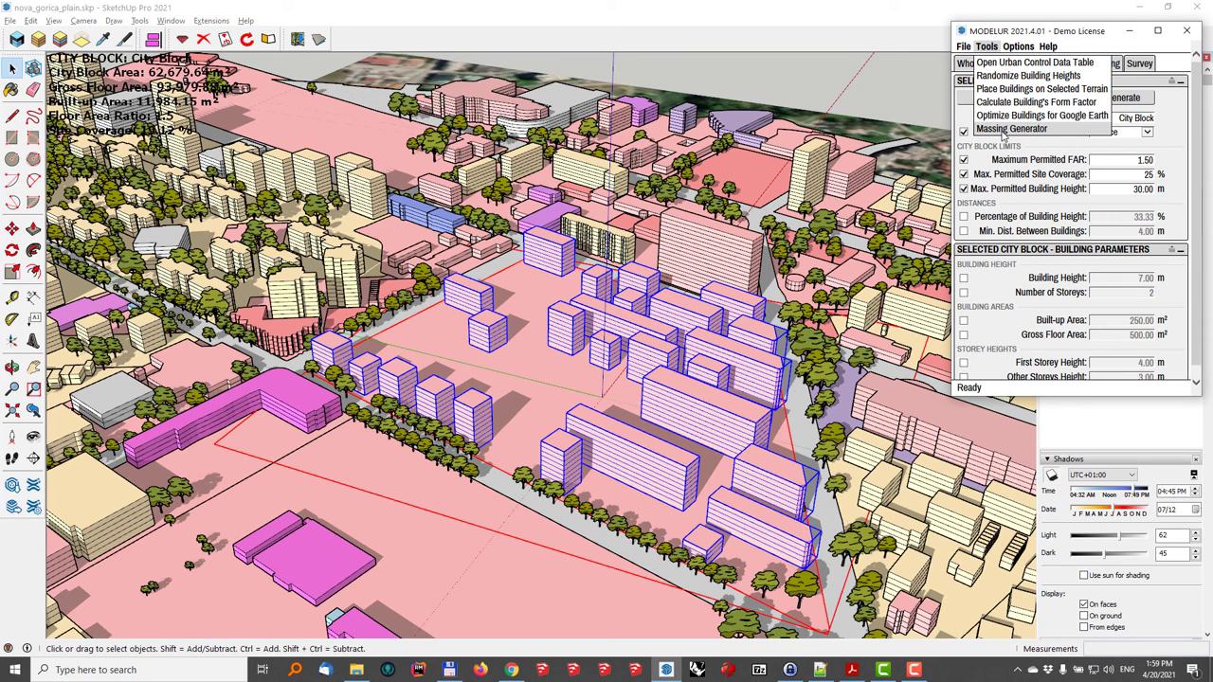
pyautogui.click(1010, 129)
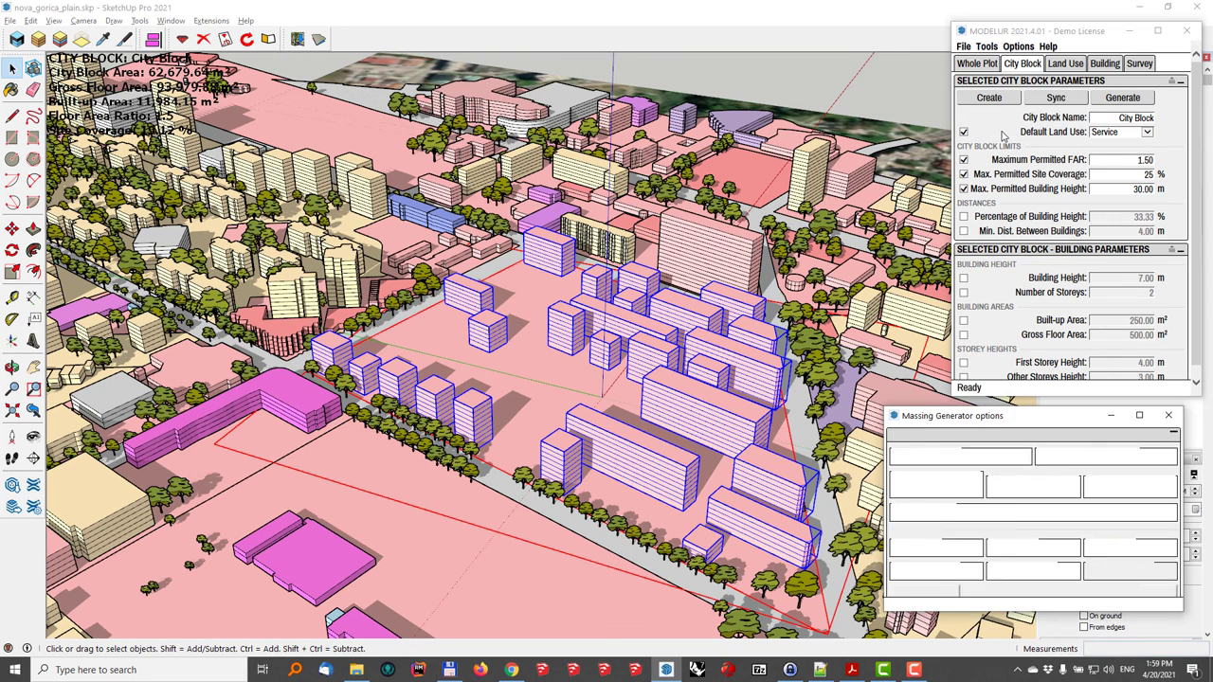
pyautogui.click(985, 47)
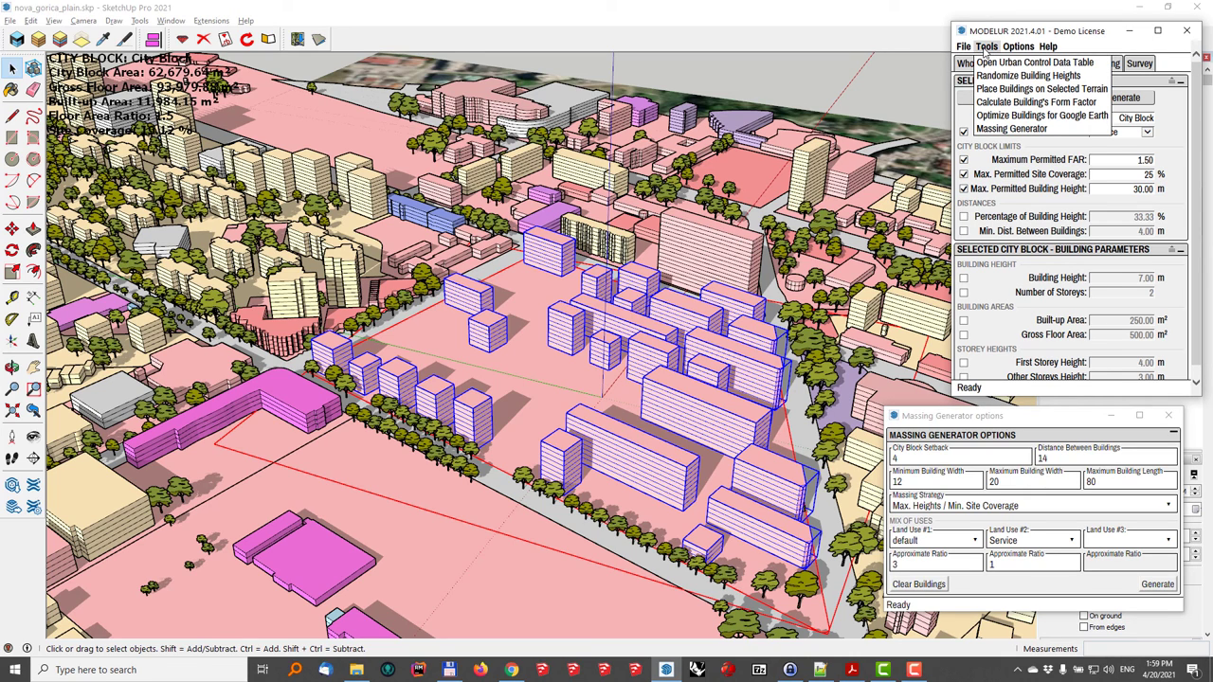
pyautogui.click(1010, 432)
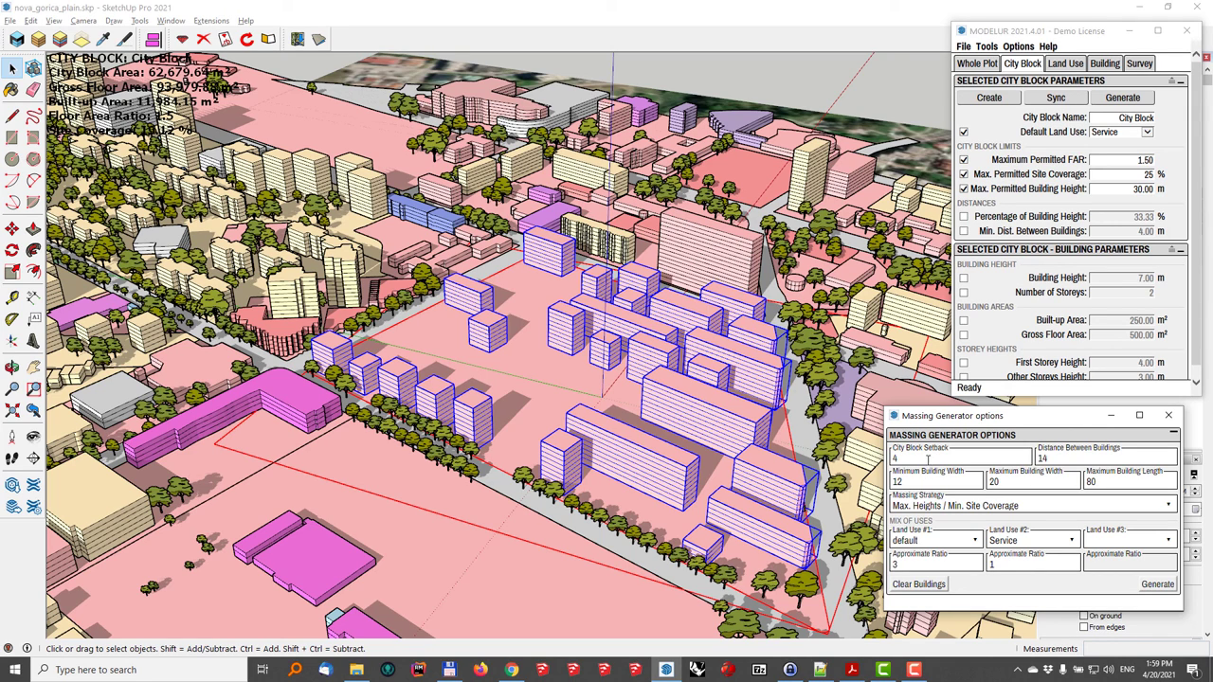
# Step: Examine the block setback, distance between buildings and minimum building width options against the spacing and sizes of the generated buildings
pyautogui.moveTo(928, 460); pyautogui.dragTo(868, 464)
pyautogui.scroll(5, 811, 567)
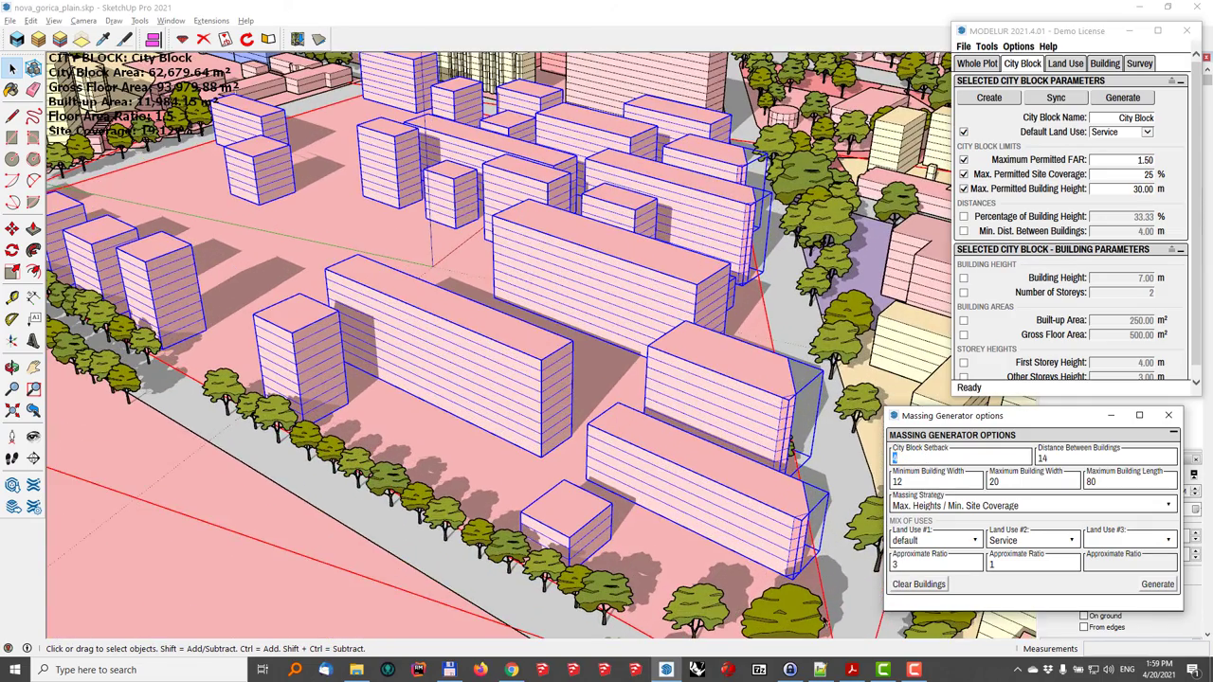
pyautogui.scroll(-6, 769, 512)
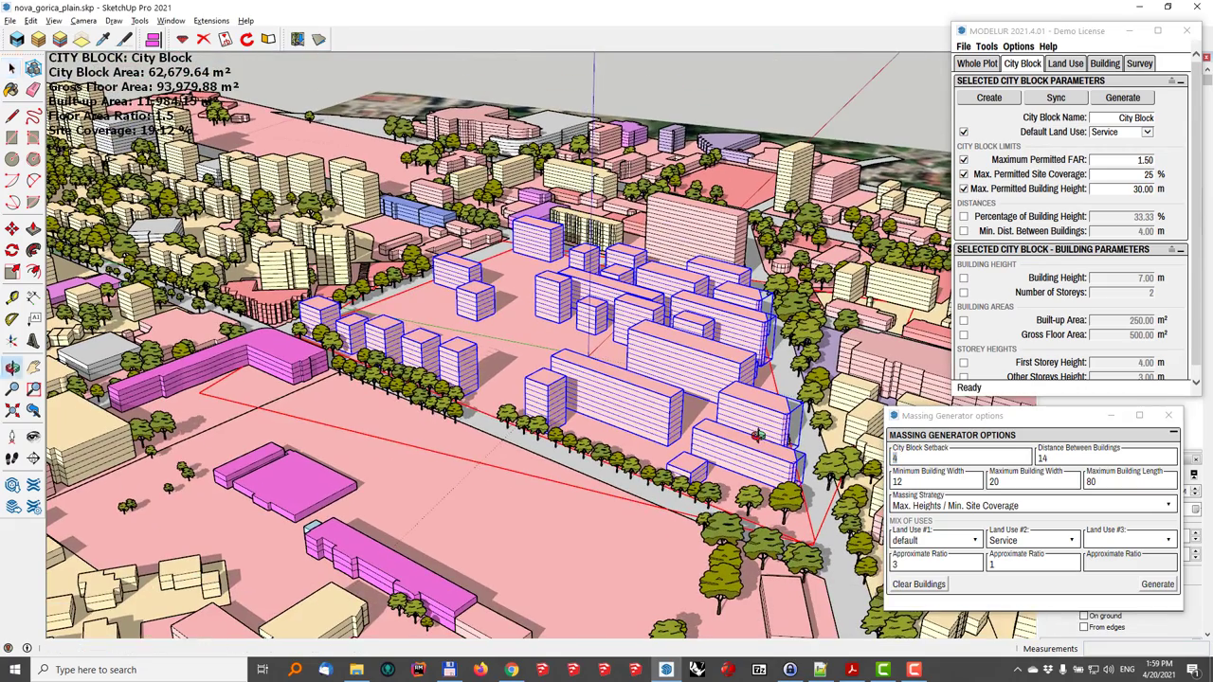
pyautogui.doubleClick(1065, 457)
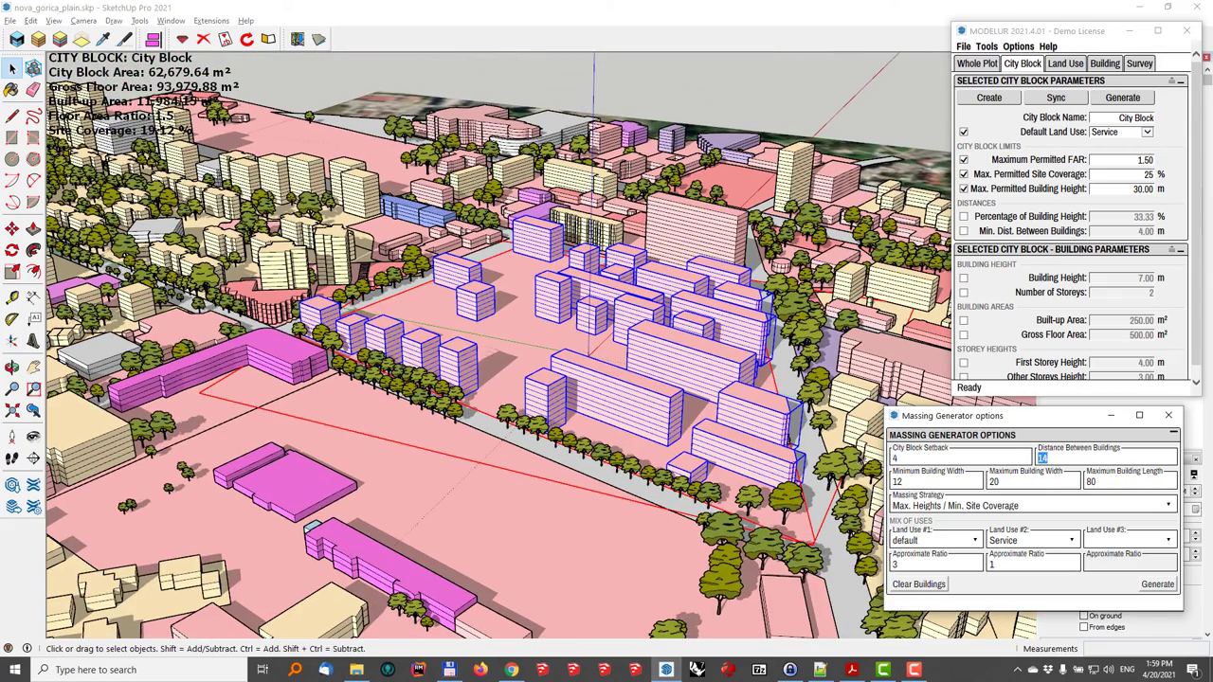
pyautogui.moveTo(588, 335); pyautogui.dragTo(611, 519, button='middle')
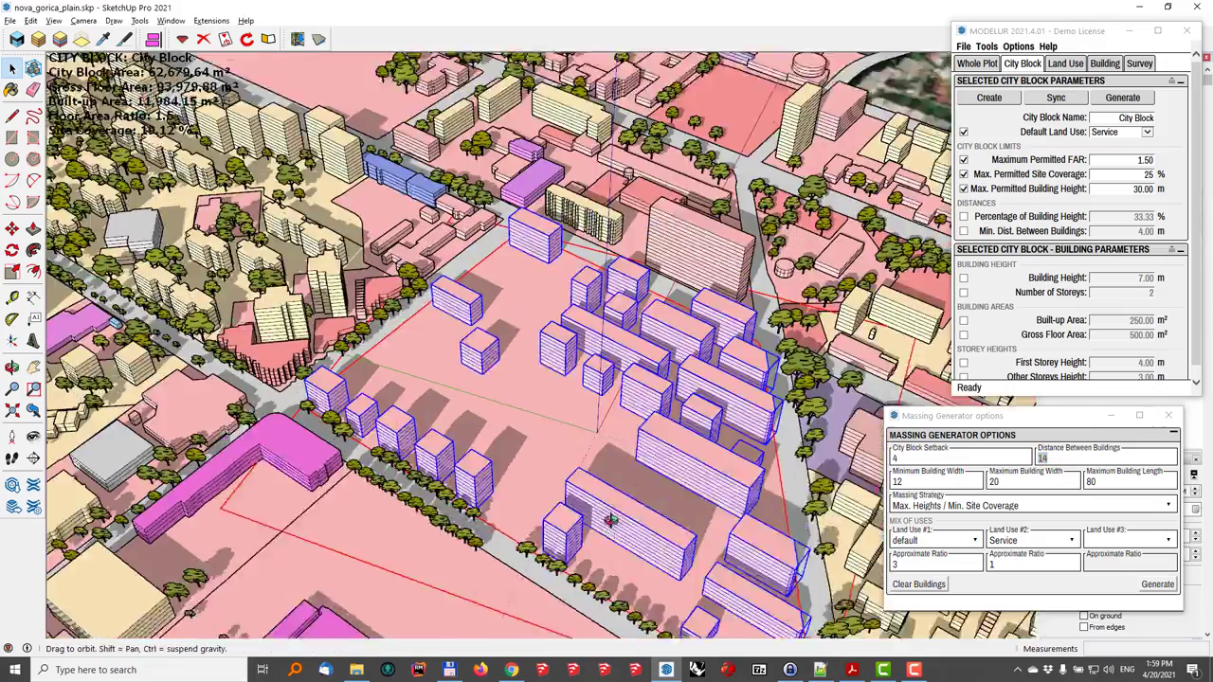
pyautogui.scroll(10, 611, 519)
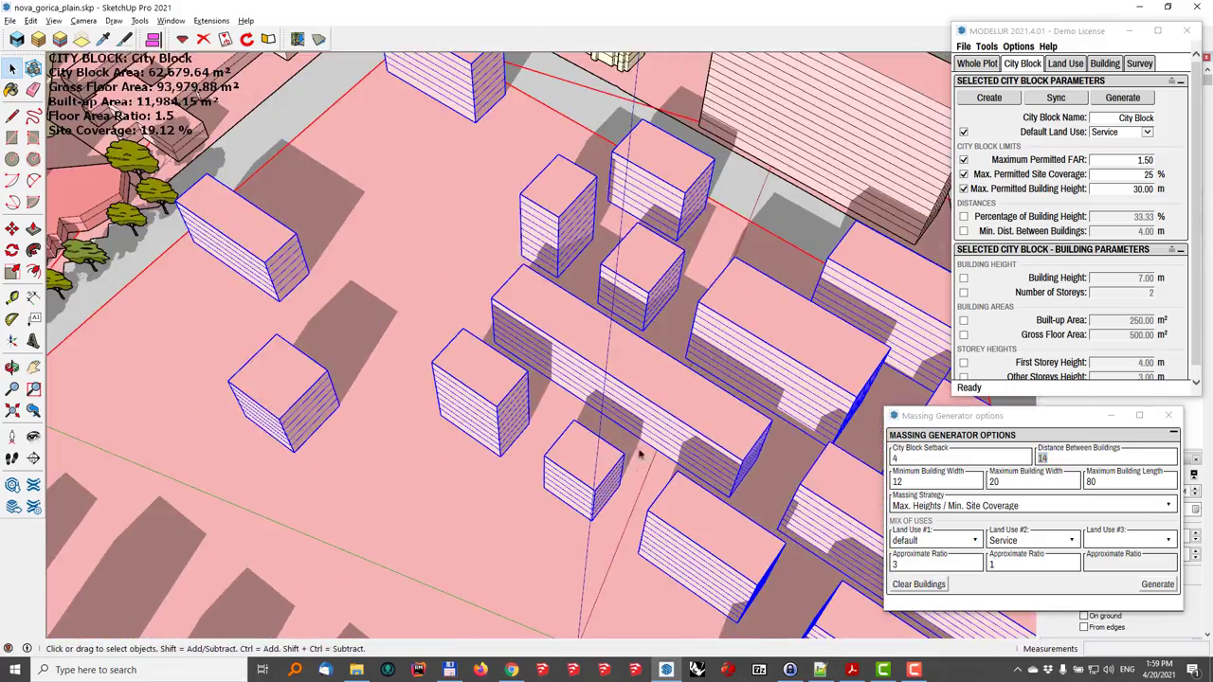
pyautogui.scroll(-5, 638, 440)
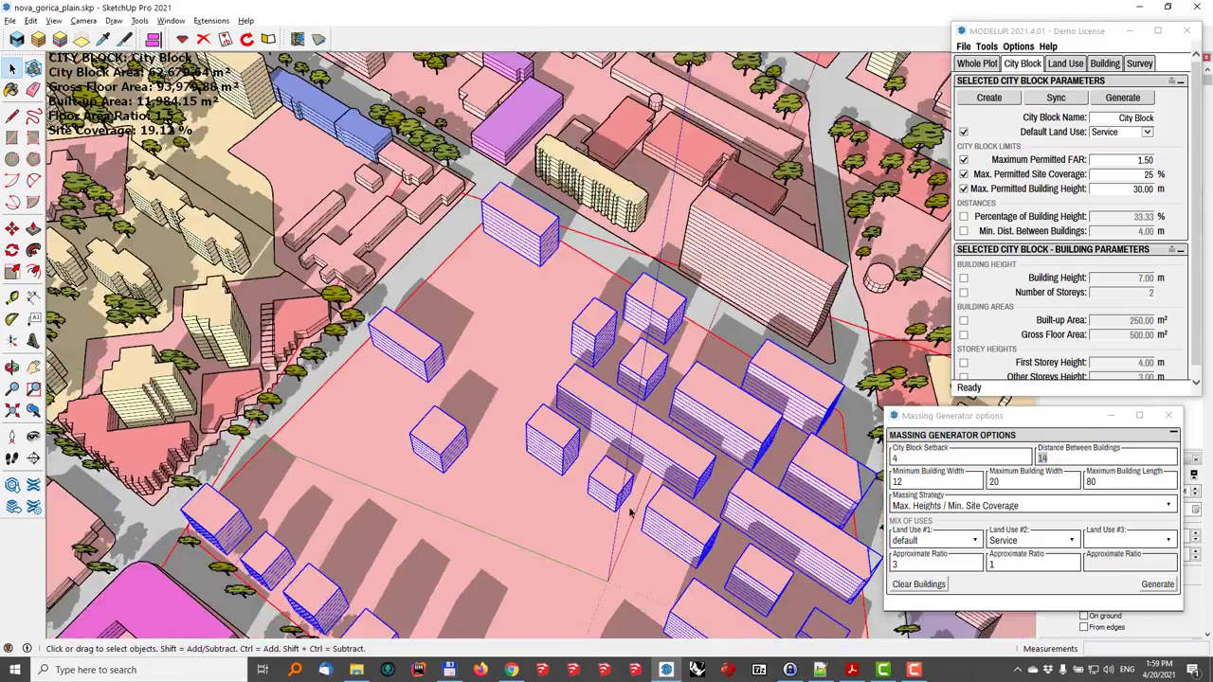
pyautogui.moveTo(648, 510)
pyautogui.mouseDown(button='middle')
pyautogui.moveTo(638, 178)
pyautogui.moveTo(624, 170)
pyautogui.mouseUp(button='middle')
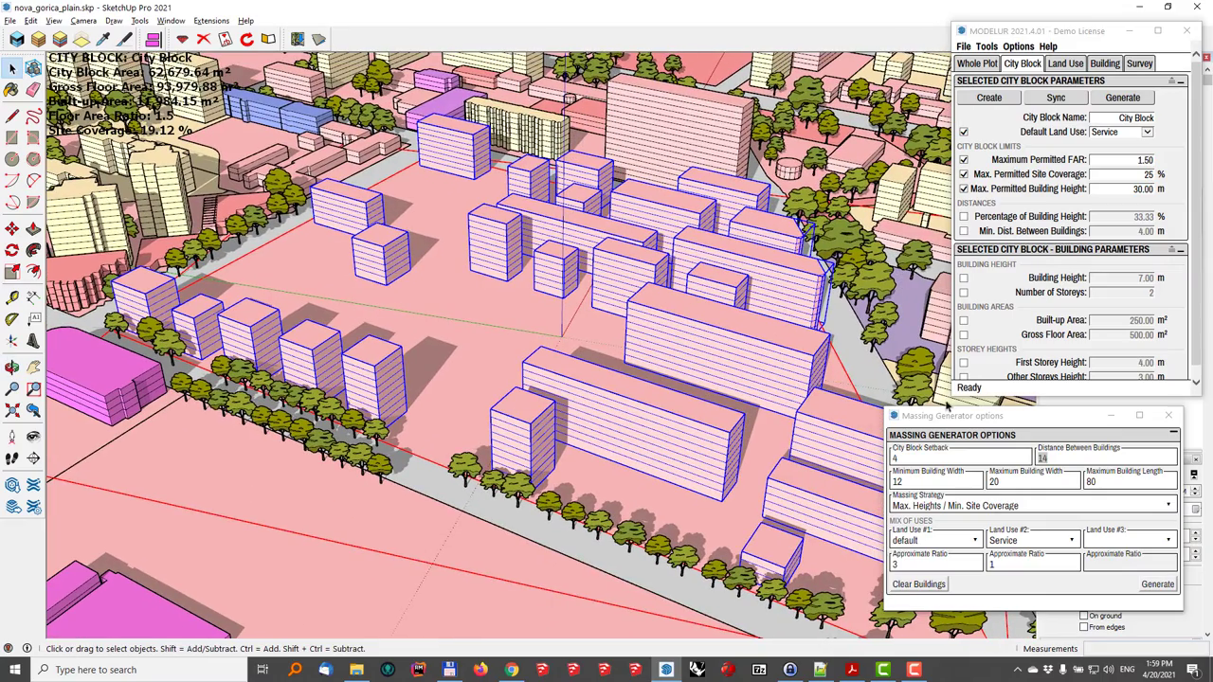
pyautogui.doubleClick(933, 481)
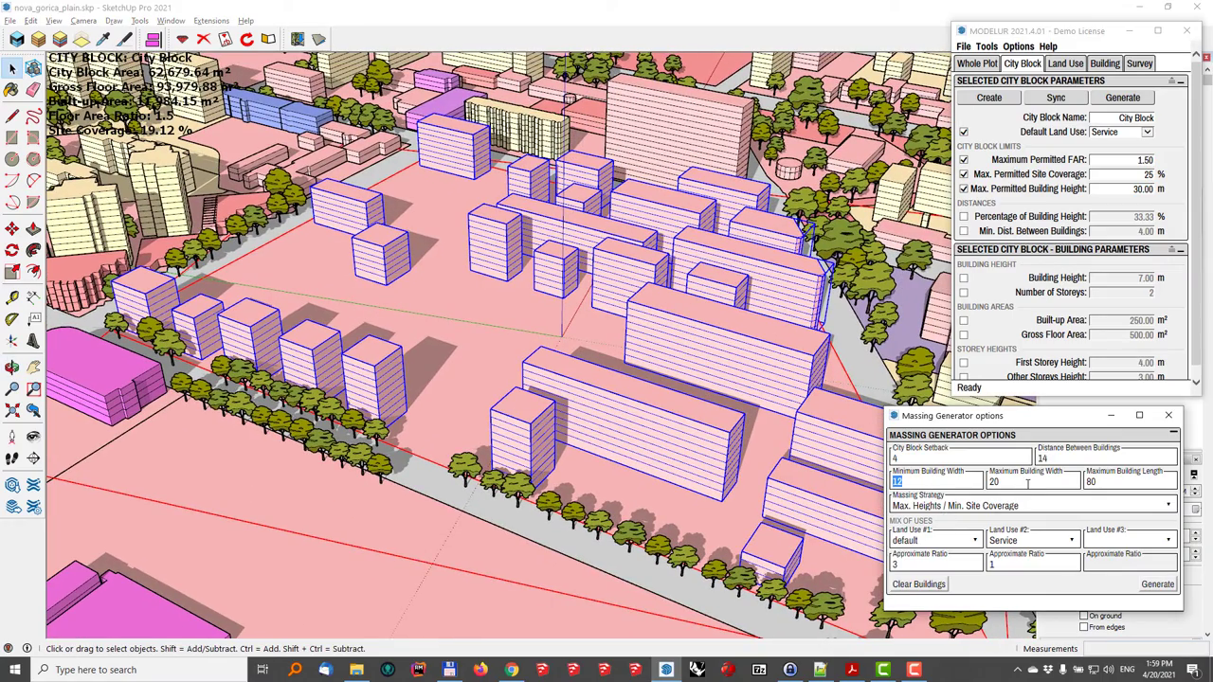
# Step: Set the Massing Generator's maximum building length to 60 and replace the central block's buildings with a newly generated layout
pyautogui.doubleClick(1134, 483)
pyautogui.moveTo(760, 438); pyautogui.dragTo(866, 407, button='middle')
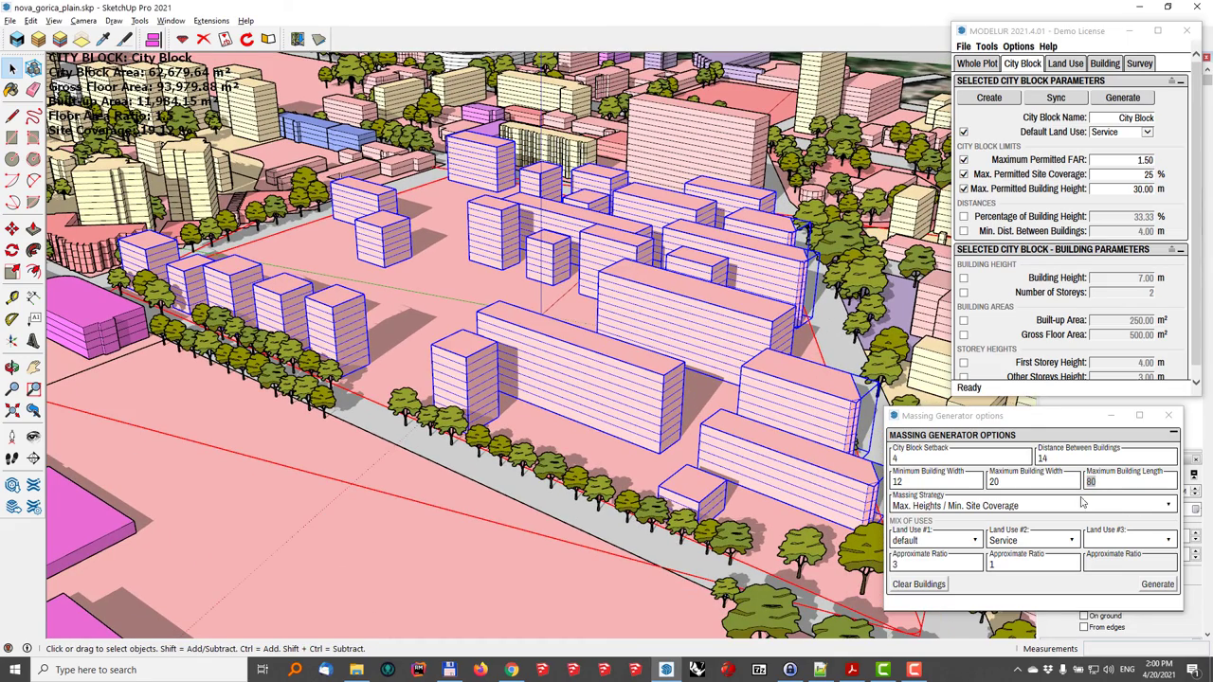
pyautogui.click(1102, 480)
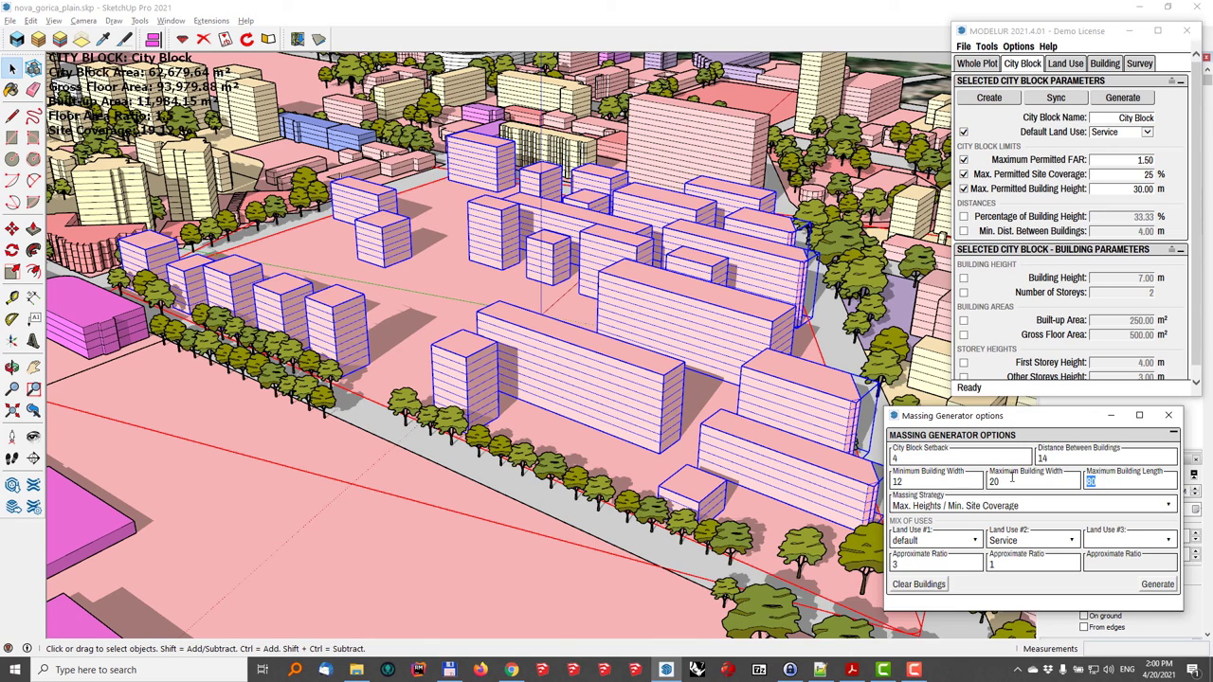
pyautogui.click(927, 584)
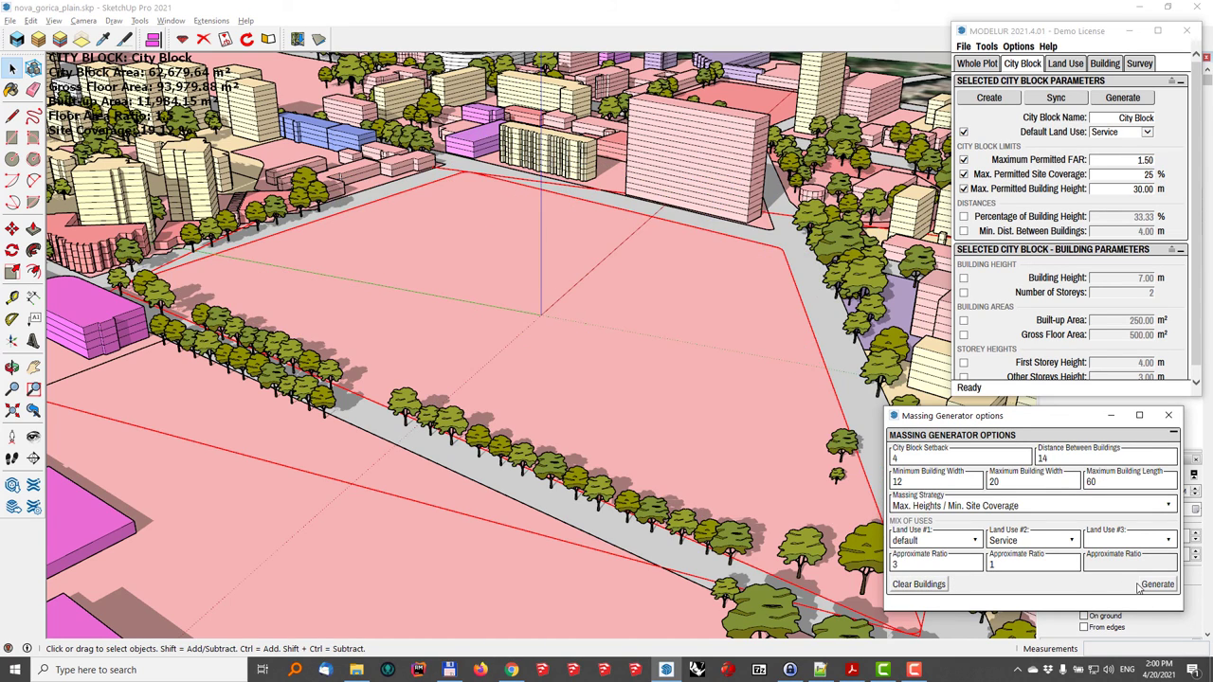
pyautogui.press('Return')
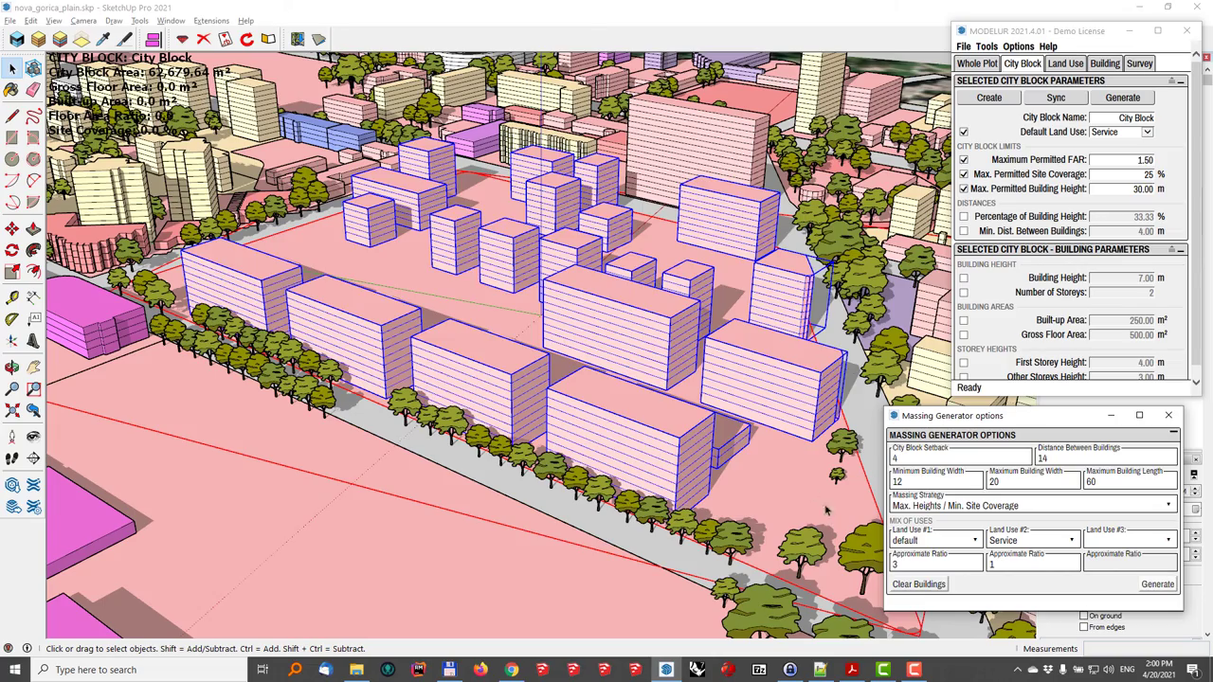
pyautogui.moveTo(625, 361); pyautogui.dragTo(664, 398, button='middle')
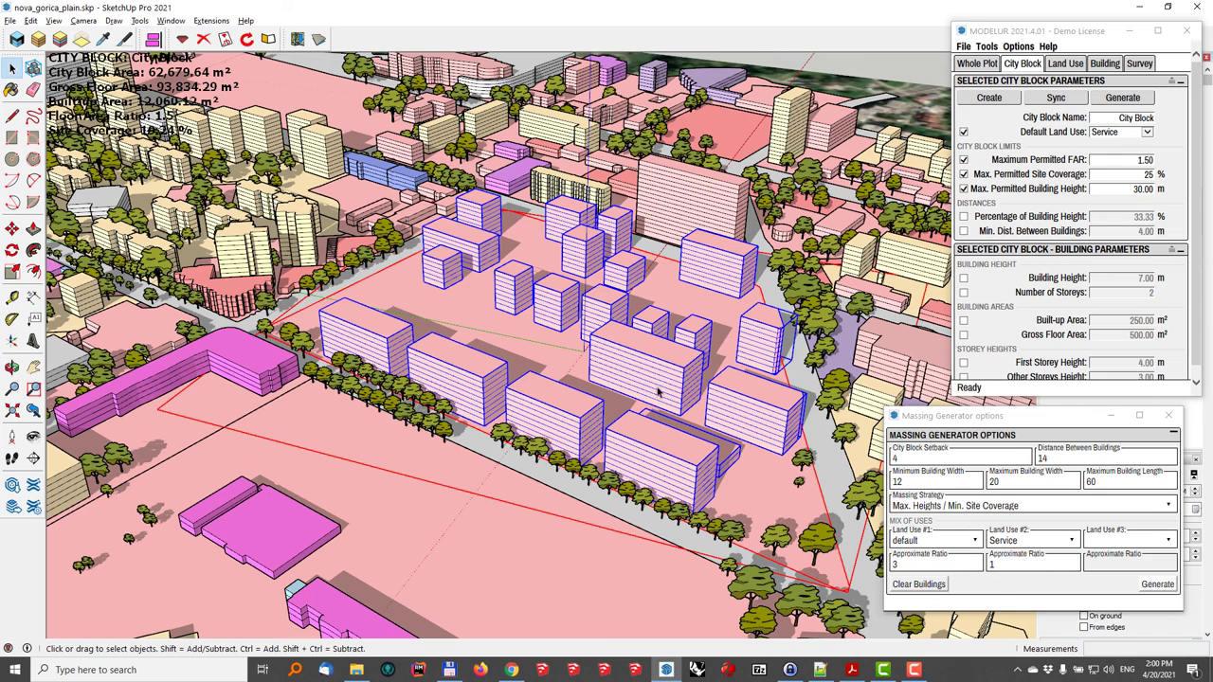
pyautogui.click(936, 588)
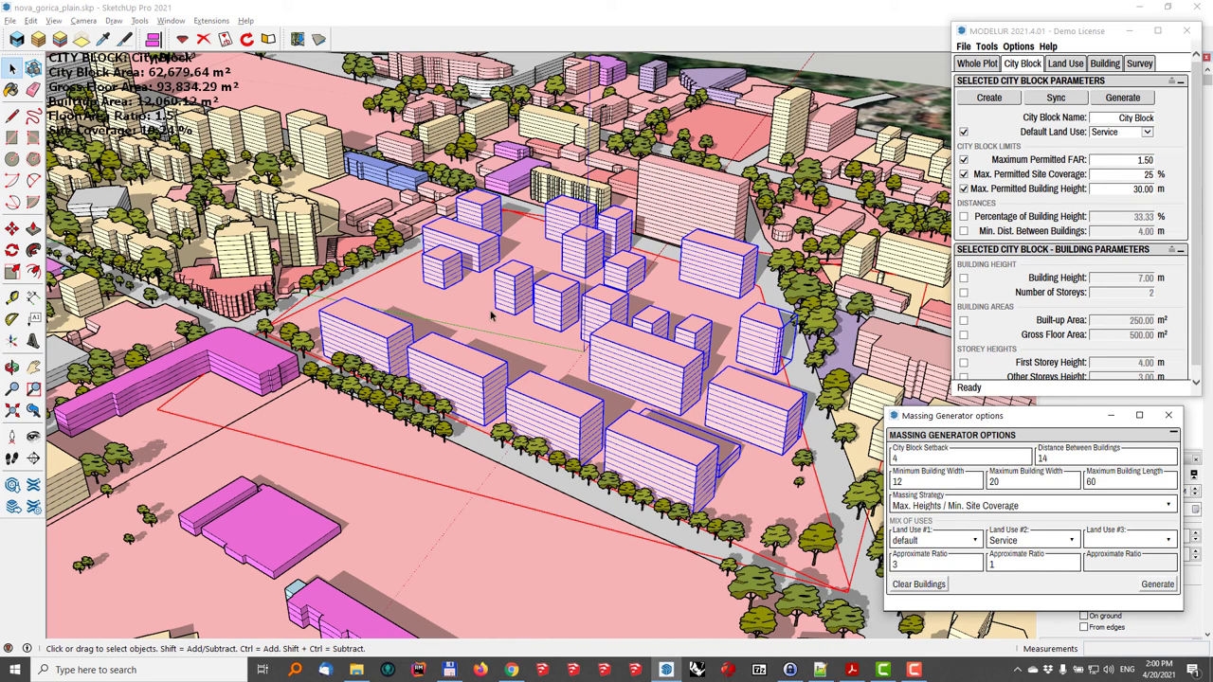
# Step: Clear the central block's buildings and set the Massing Generator's Land Use #2 to Residential
pyautogui.click(919, 585)
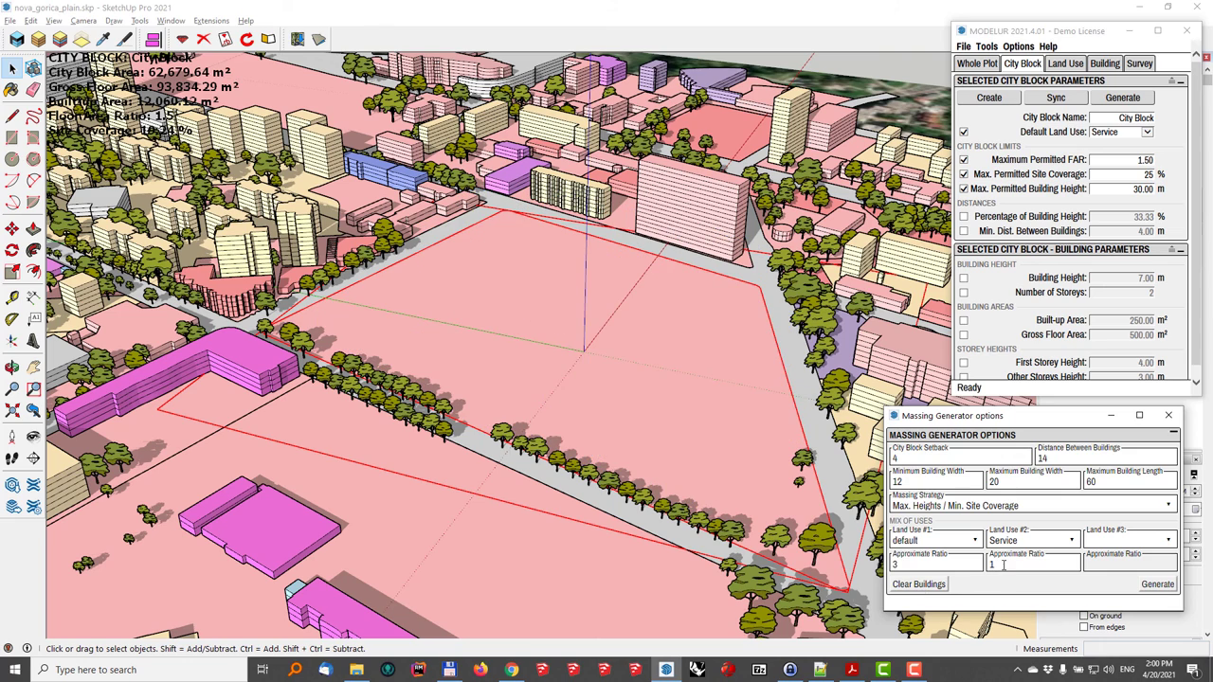
pyautogui.doubleClick(1003, 564)
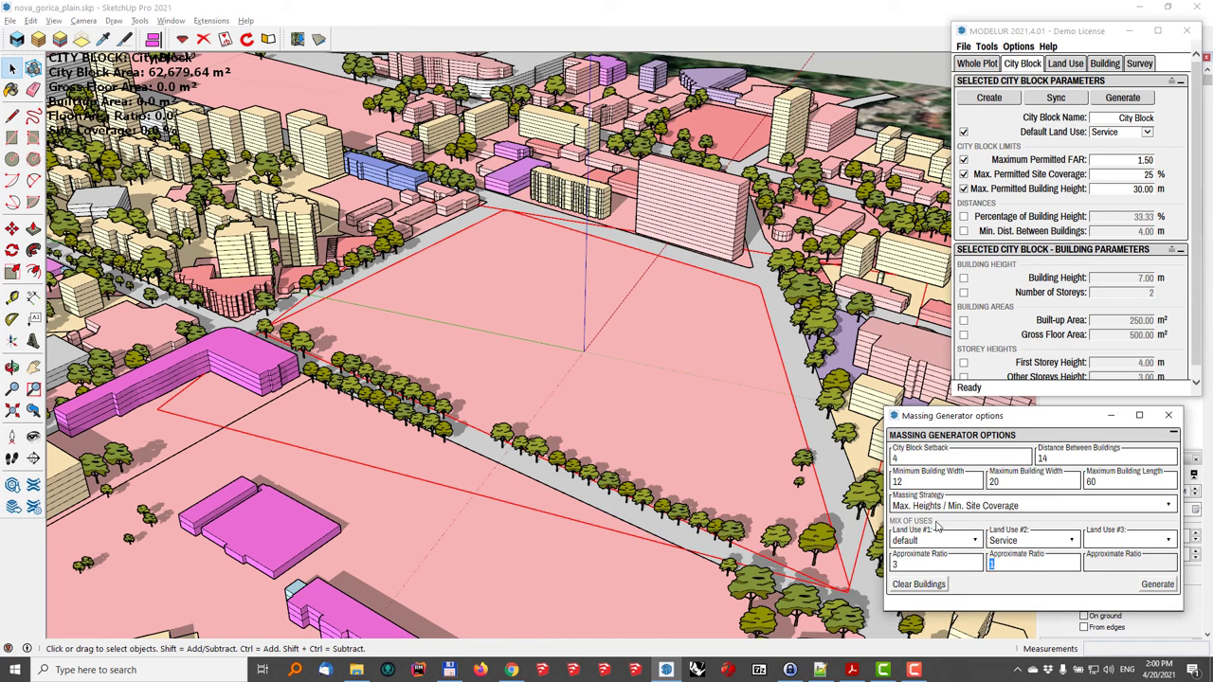
pyautogui.click(1019, 544)
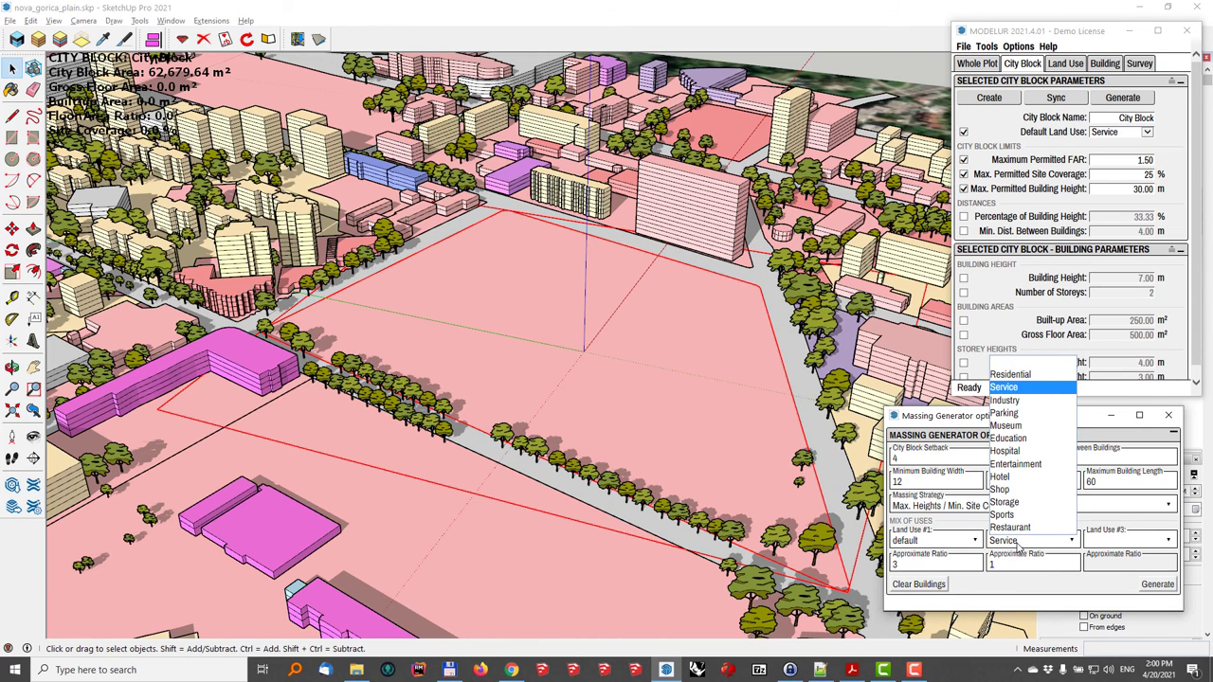
pyautogui.click(912, 542)
pyautogui.click(909, 544)
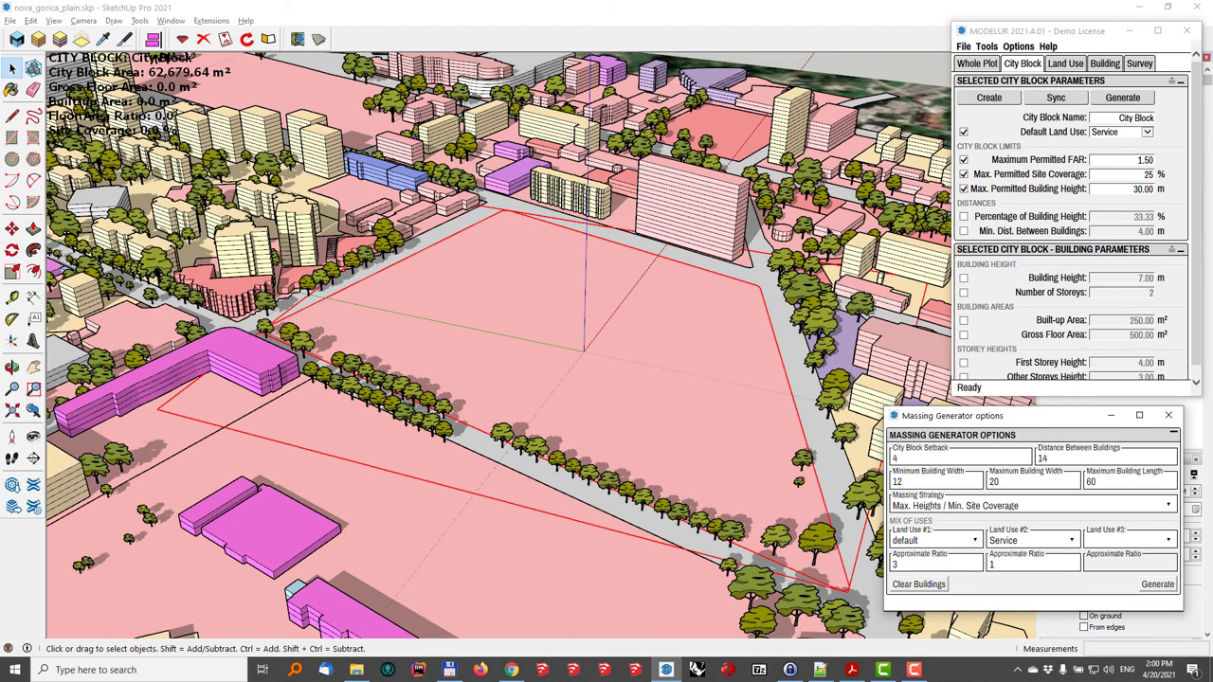
pyautogui.click(1038, 83)
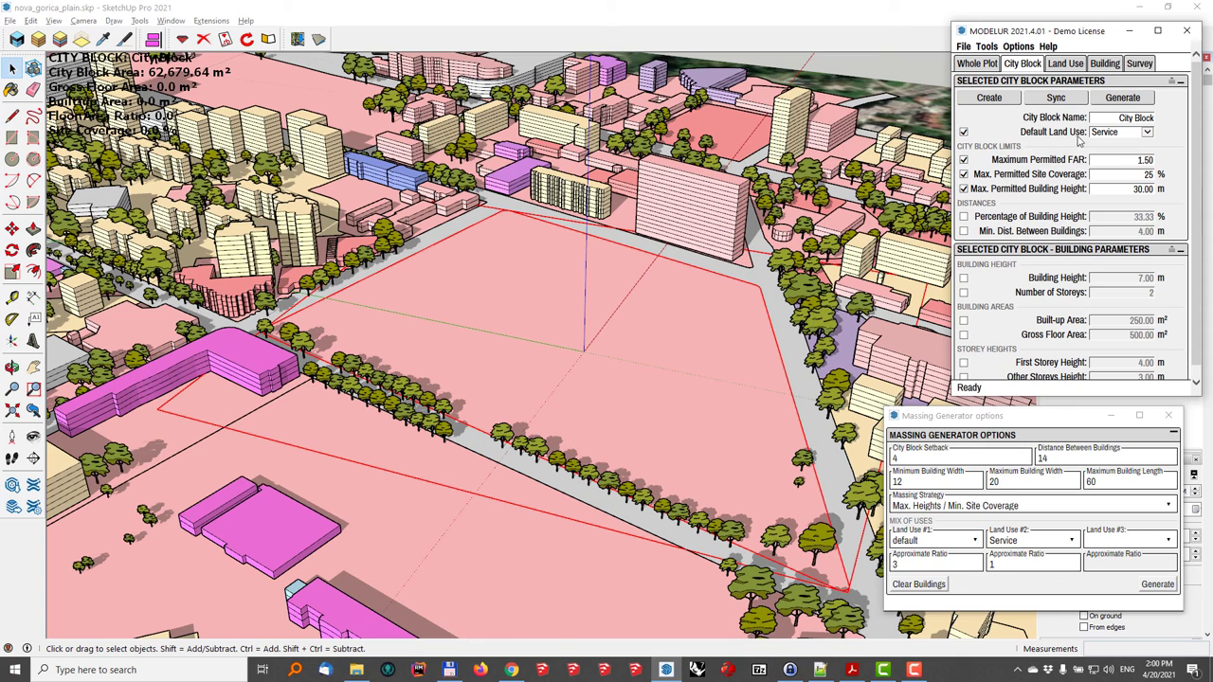
pyautogui.click(1014, 542)
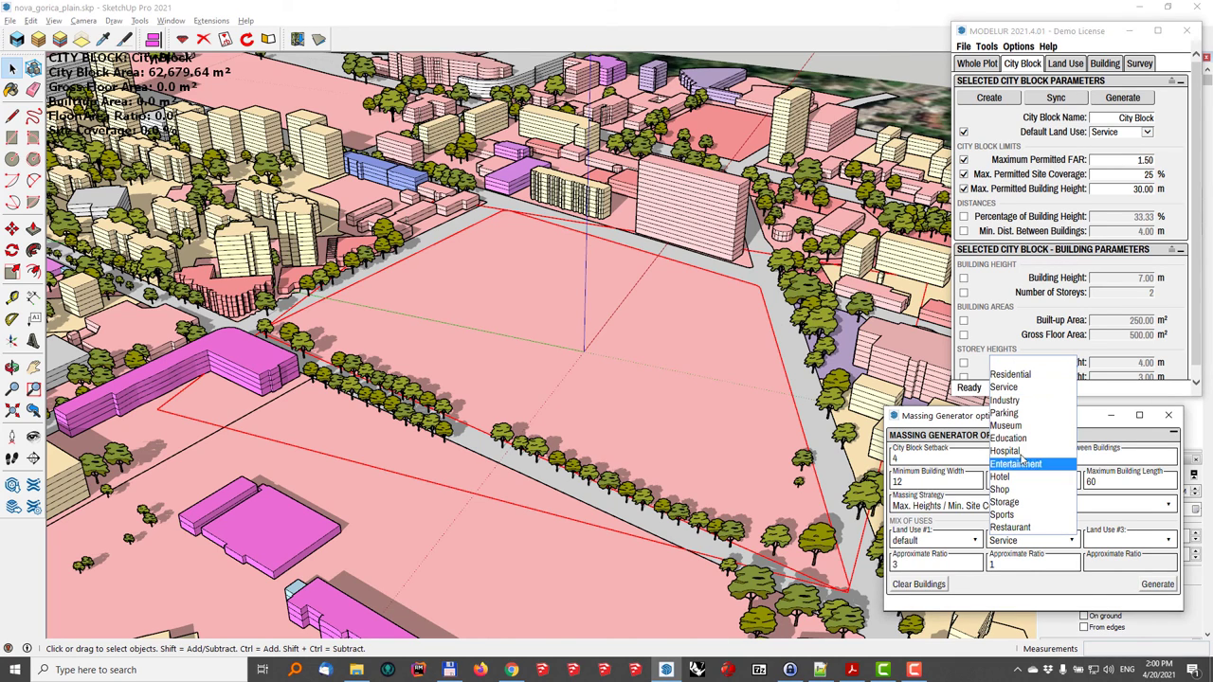
pyautogui.click(1027, 377)
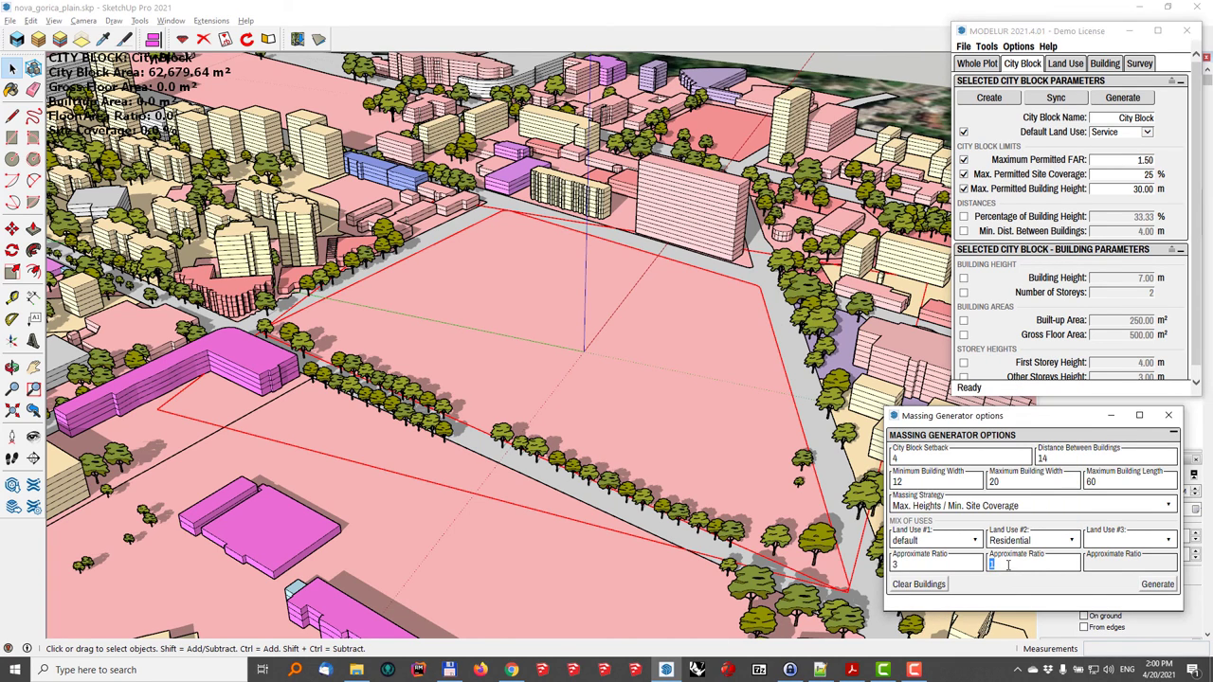
# Step: Set the approximate ratio of Land Use #2 to 3 and generate the block's mixed-use buildings
pyautogui.write('33')
pyautogui.press('BackSpace')
pyautogui.click(992, 565)
pyautogui.write('3')
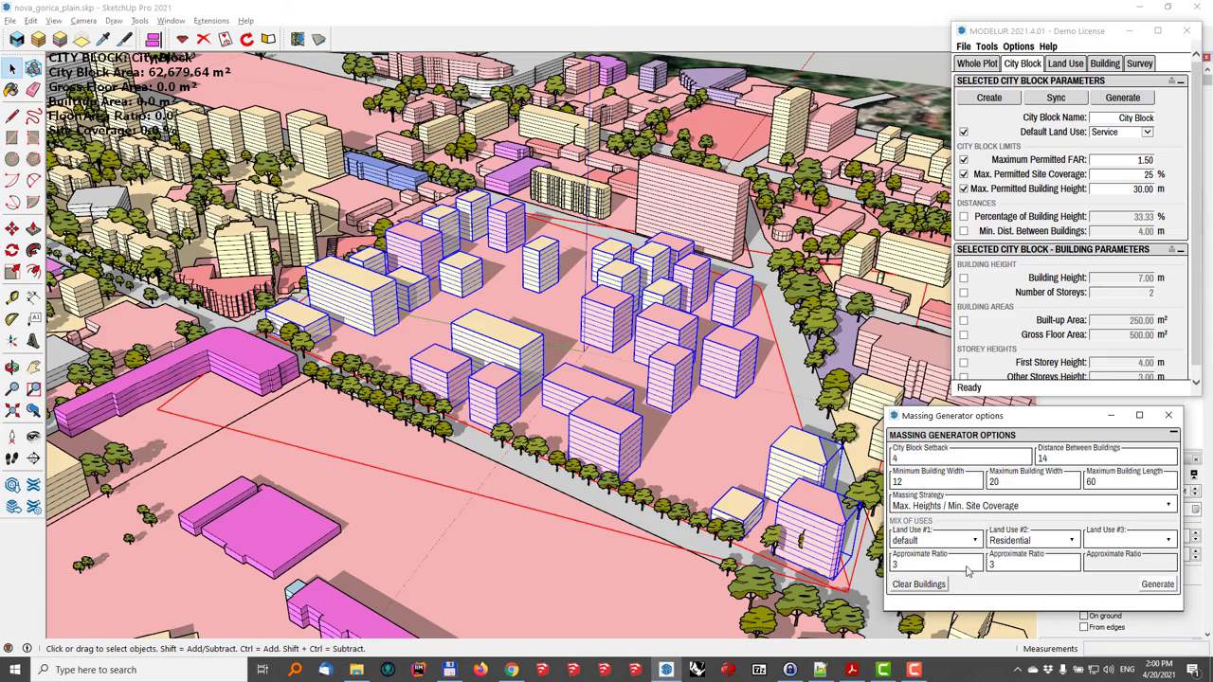
pyautogui.moveTo(663, 548); pyautogui.dragTo(611, 492, button='middle')
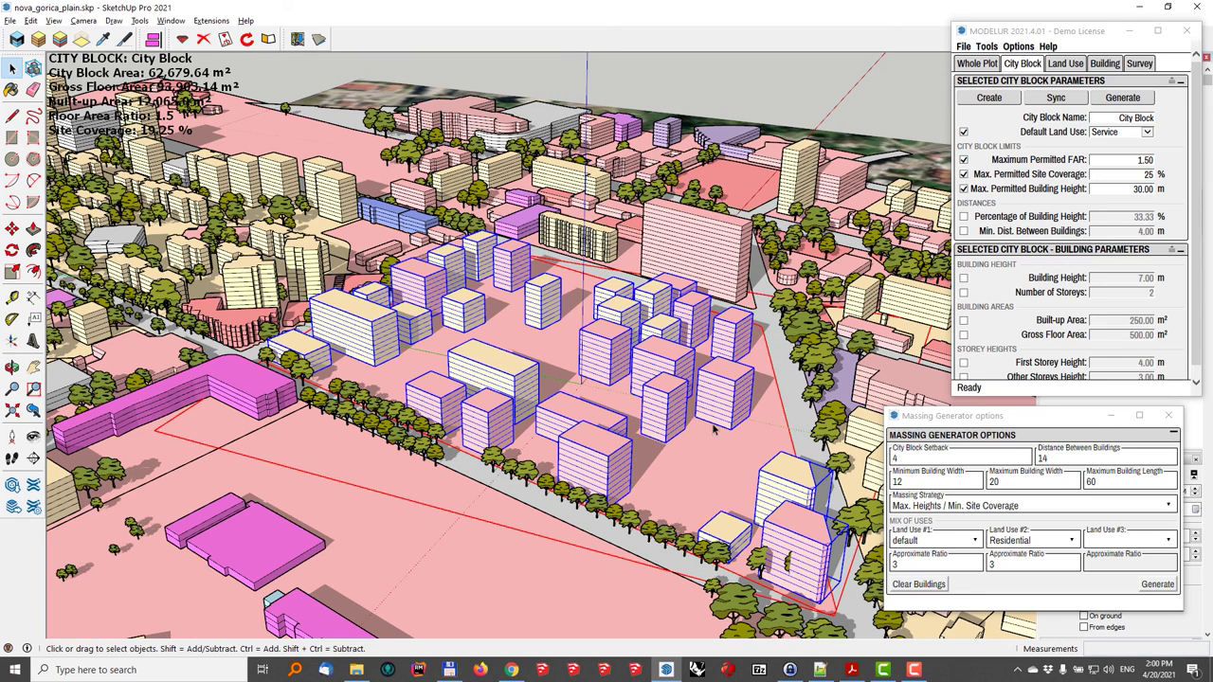
pyautogui.moveTo(703, 453); pyautogui.dragTo(670, 393, button='middle')
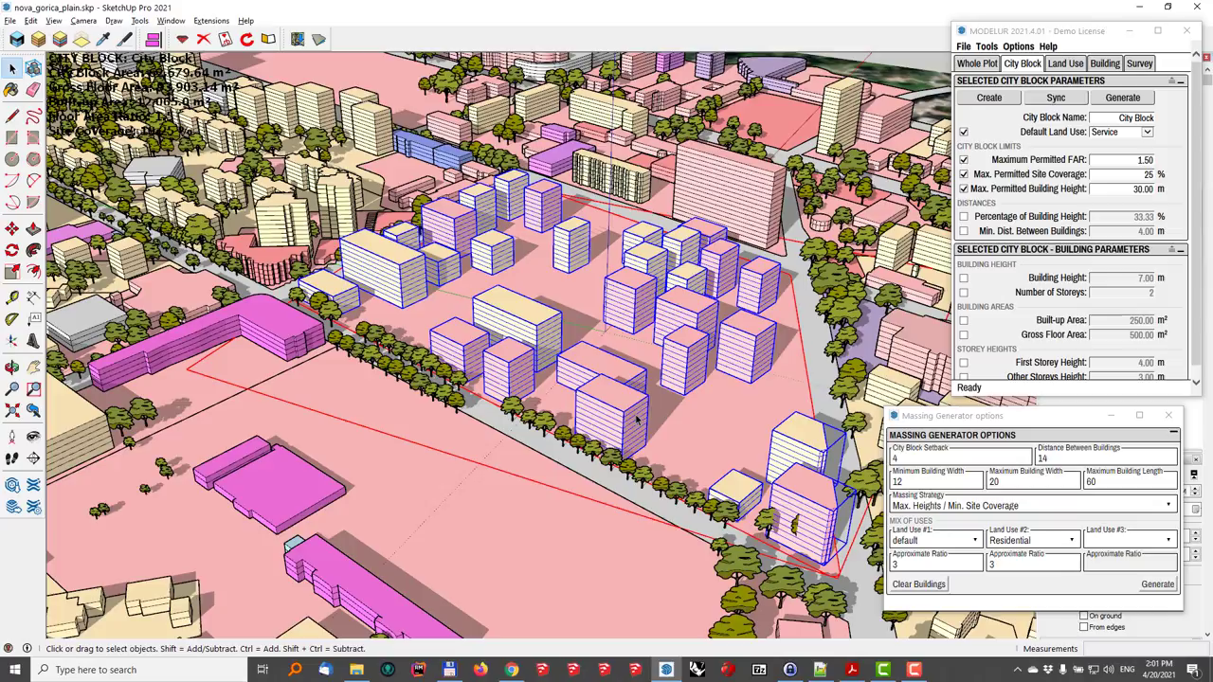
pyautogui.moveTo(644, 407); pyautogui.dragTo(731, 396, button='middle')
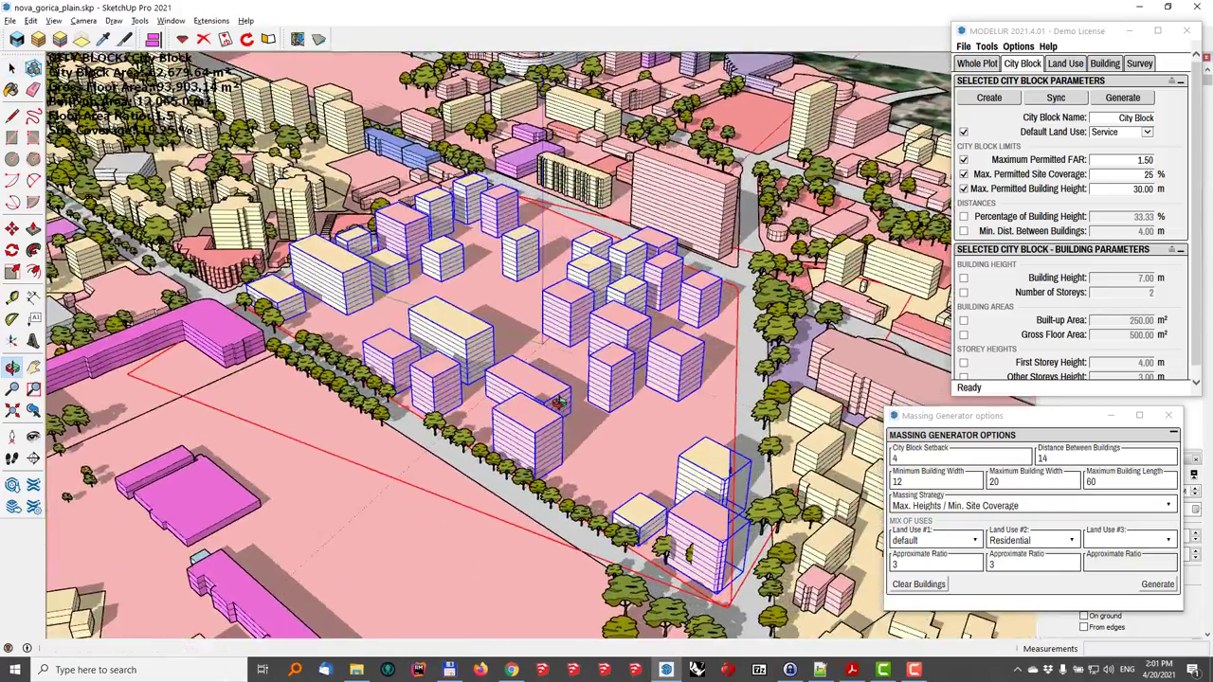
# Step: Replace the block's buildings with a newly generated mix that adds Shop as Land Use #3
pyautogui.click(936, 585)
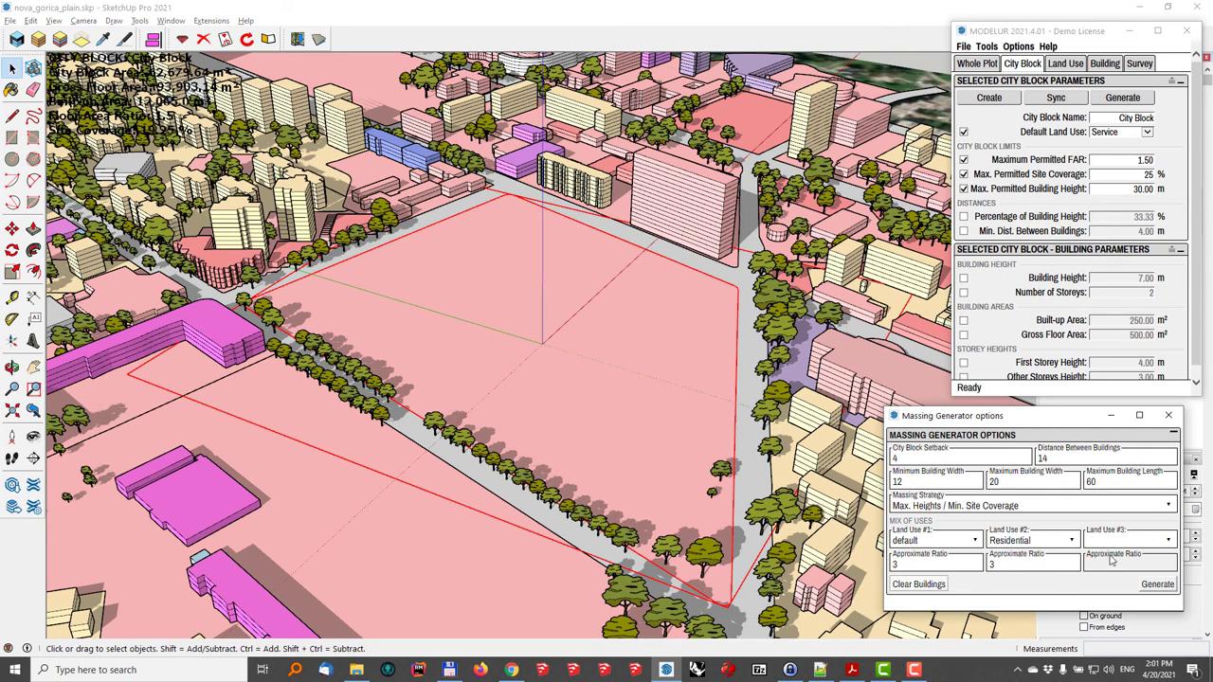
pyautogui.click(1167, 540)
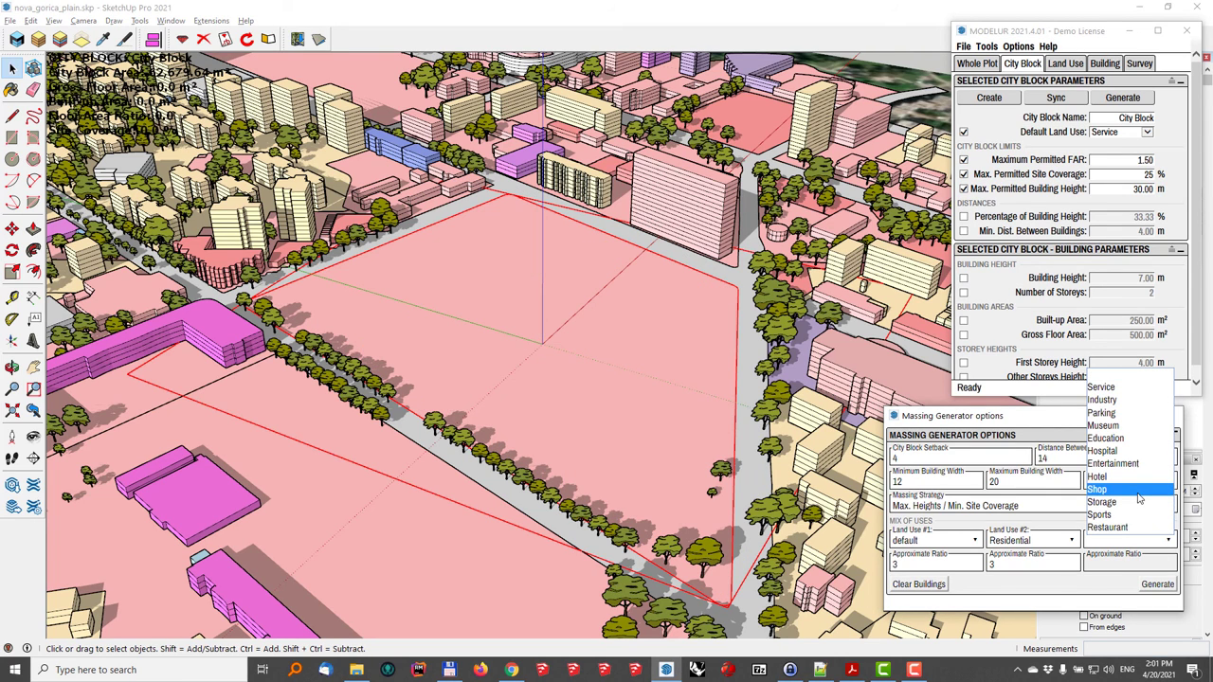
pyautogui.click(1140, 499)
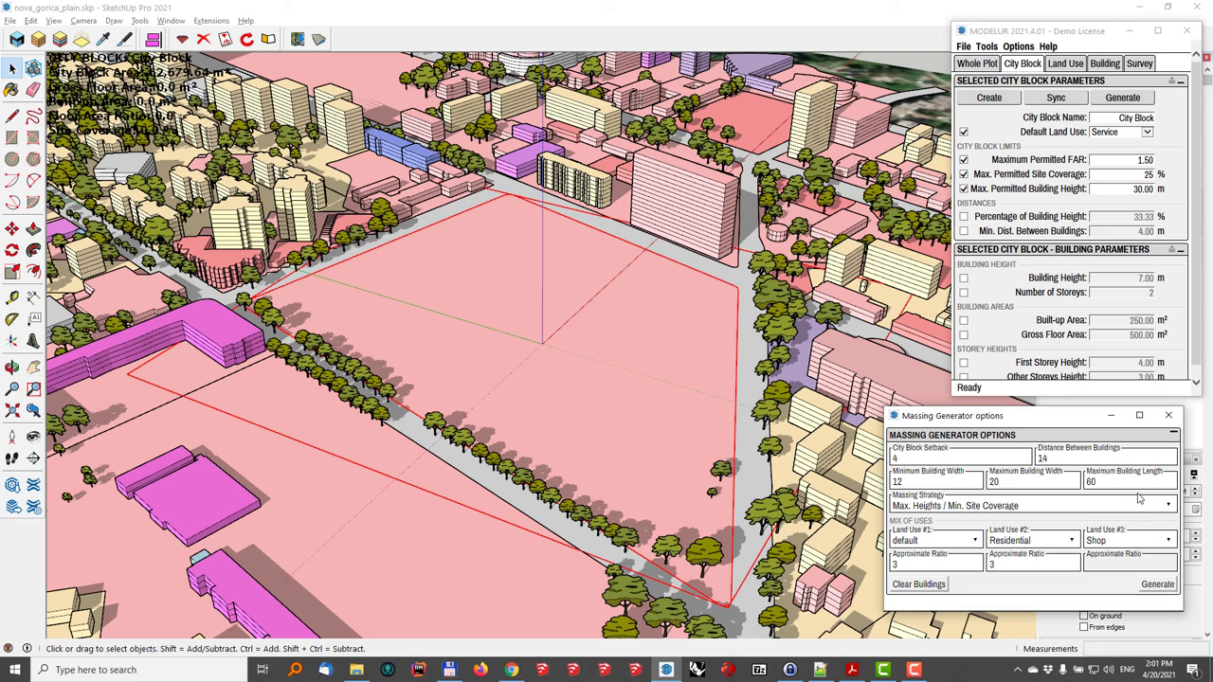
pyautogui.click(1154, 585)
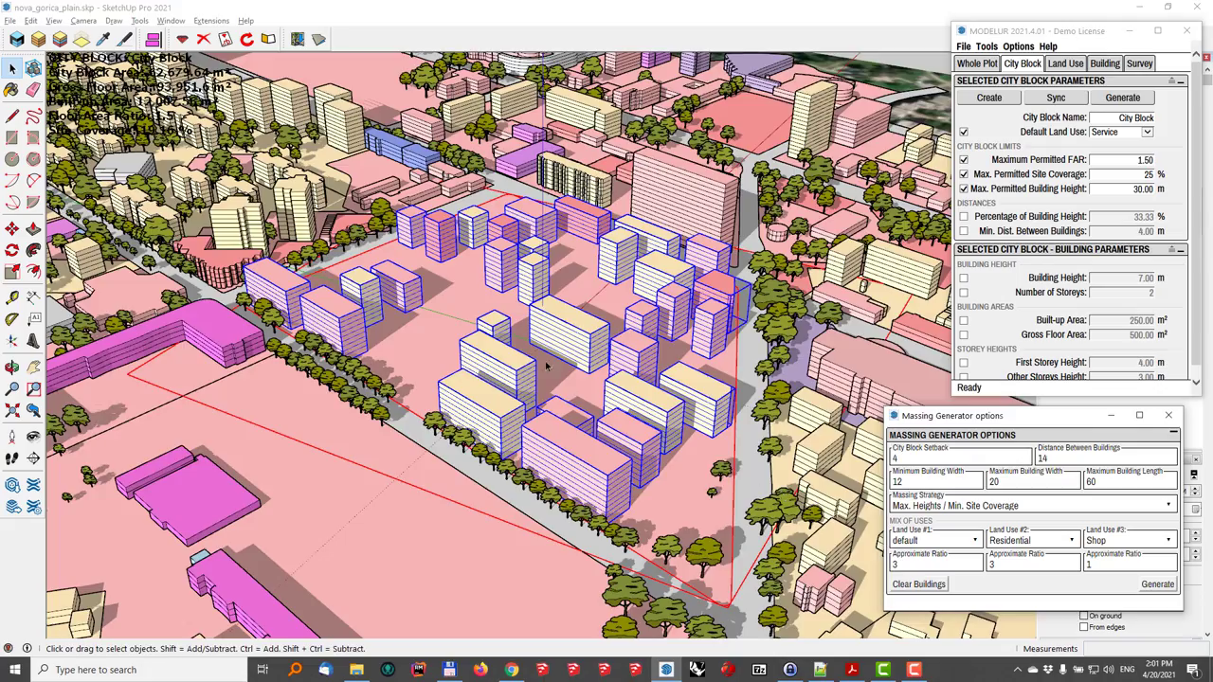
pyautogui.moveTo(546, 366); pyautogui.dragTo(731, 428, button='middle')
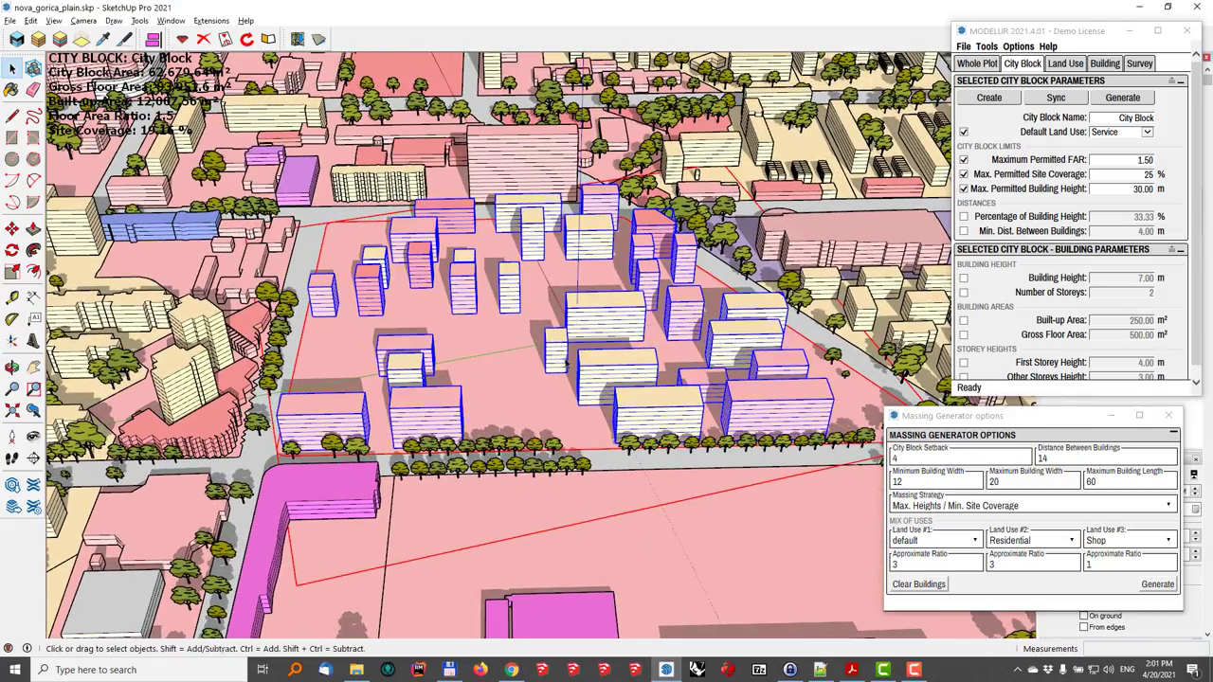
pyautogui.moveTo(566, 363); pyautogui.dragTo(568, 473, button='middle')
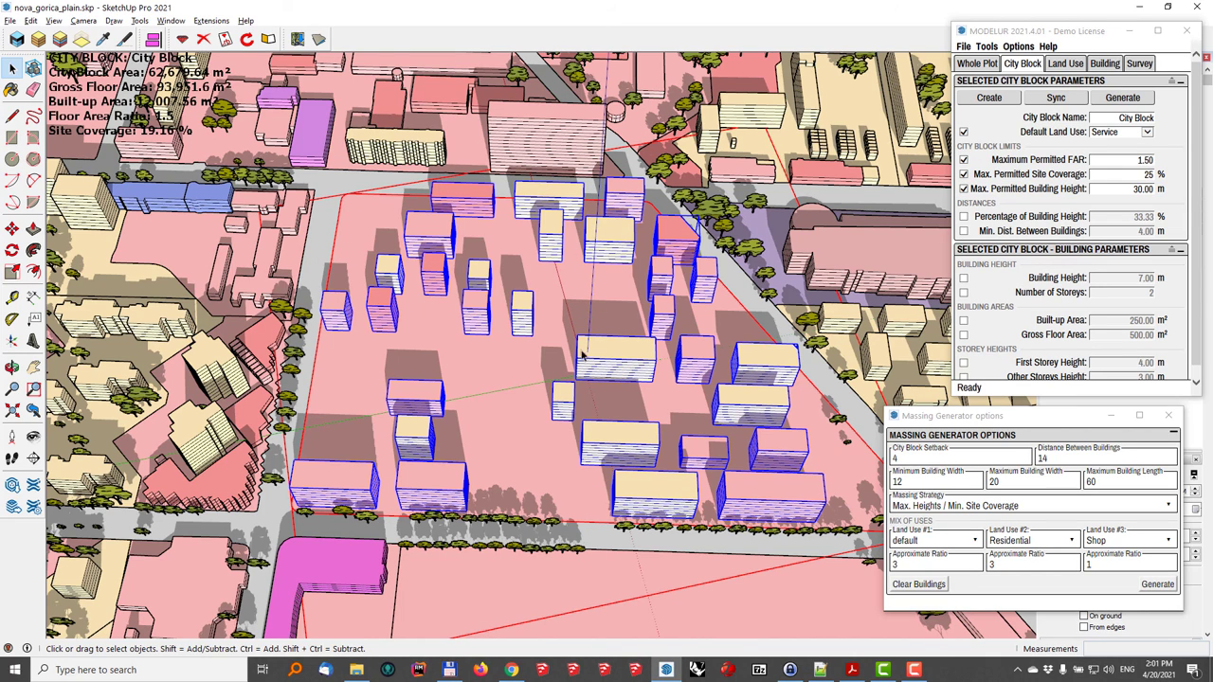
# Step: Draw a rotated rectangle about 11.7 m wide and 224 m long across the central block as a street strip
pyautogui.click(33, 137)
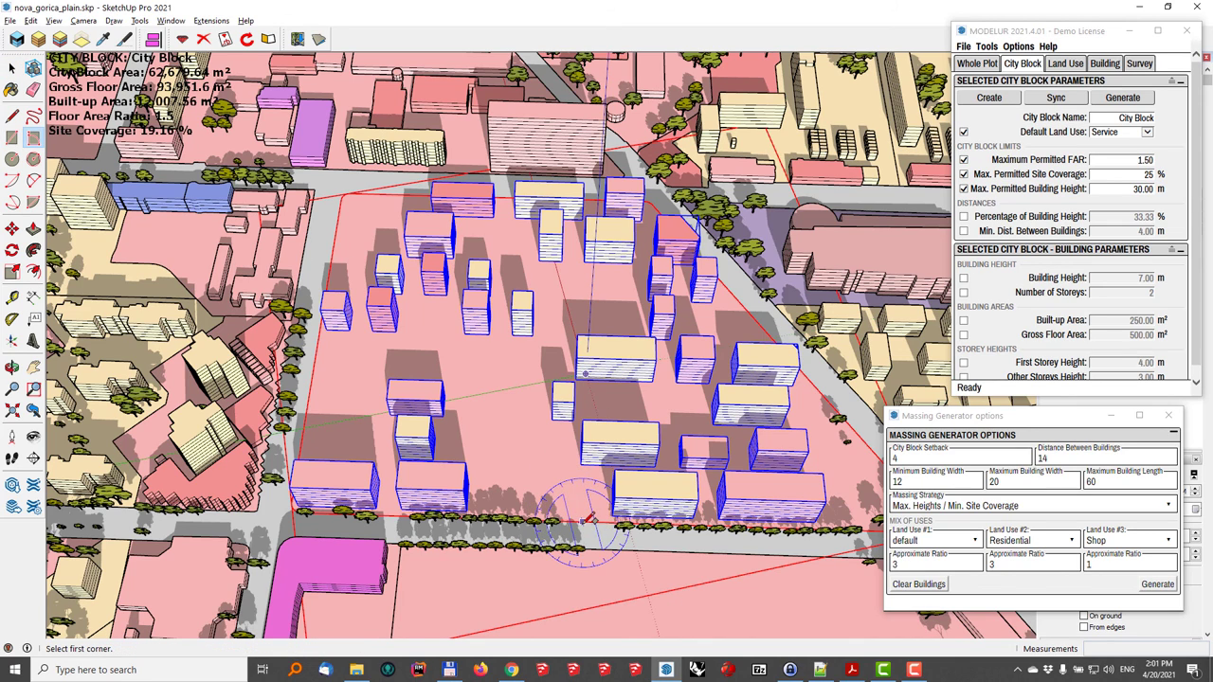
pyautogui.click(577, 521)
pyautogui.click(600, 522)
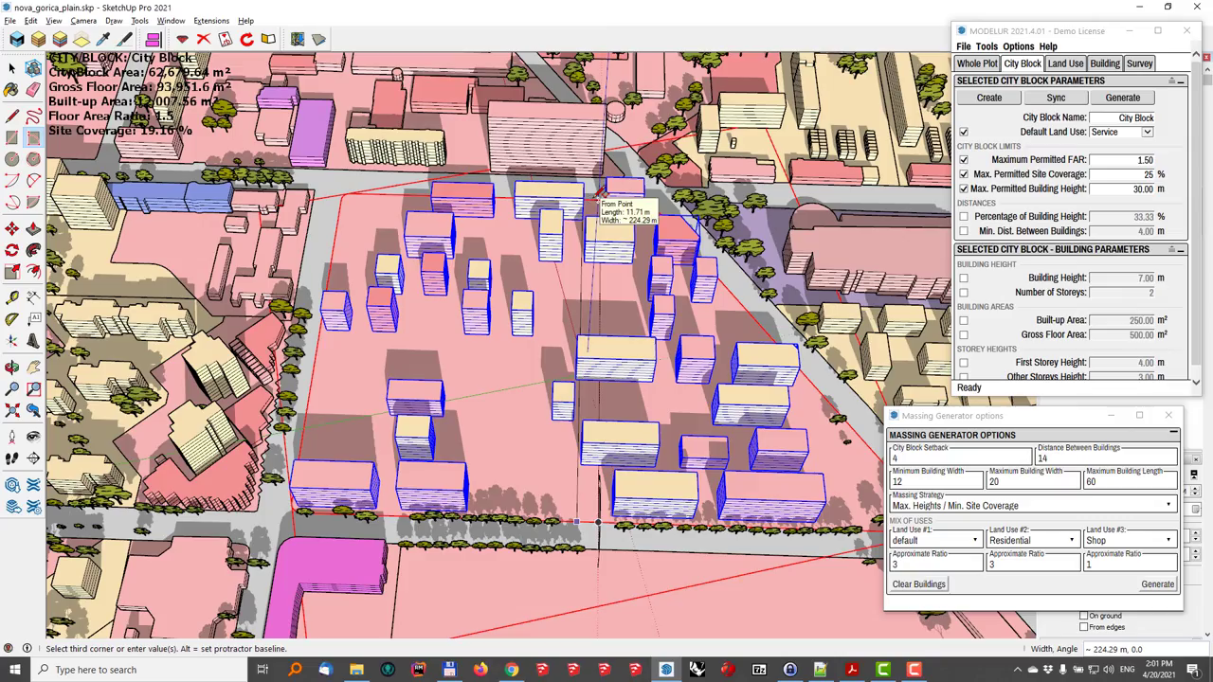
pyautogui.moveTo(599, 196); pyautogui.dragTo(612, 405, button='middle')
pyautogui.scroll(5, 584, 421)
pyautogui.moveTo(528, 432); pyautogui.dragTo(626, 413, button='middle')
pyautogui.scroll(-4, 487, 382)
# Step: Move the two residential buildings standing on the new street strip about 64 m sideways, clear of it
pyautogui.keyDown('shift'); pyautogui.click(568, 256); pyautogui.keyUp('shift')
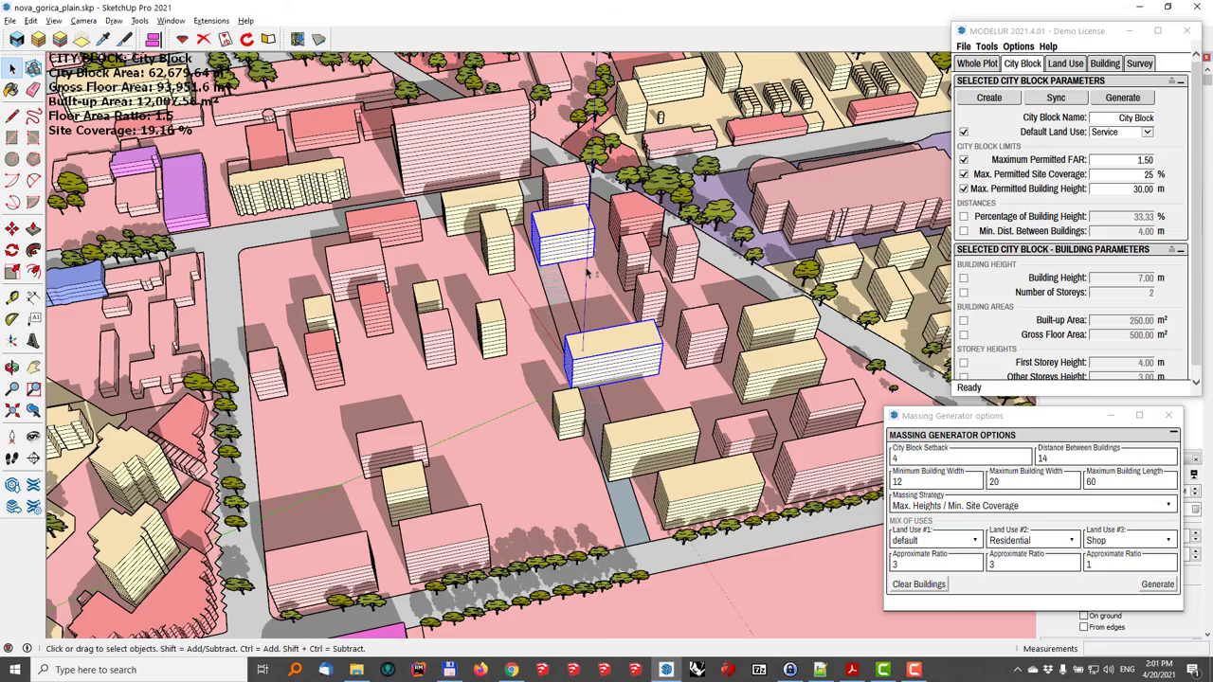
pyautogui.press('m')
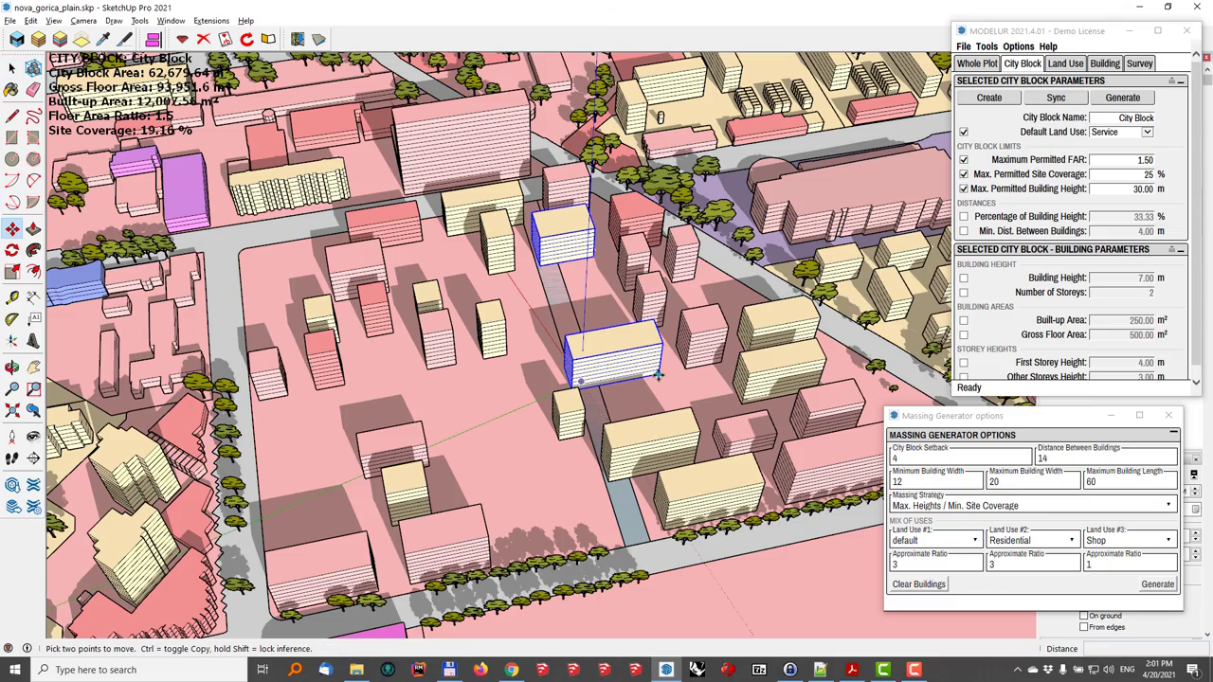
pyautogui.click(659, 377)
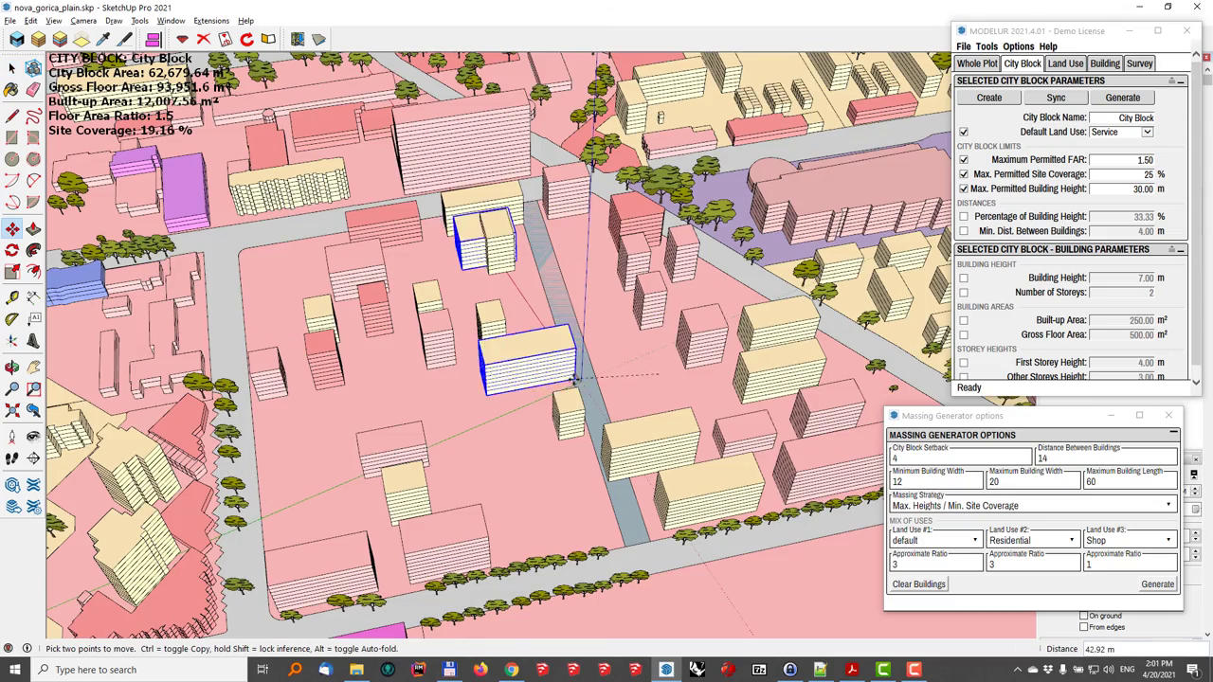
pyautogui.click(532, 404)
# Step: Shorten the residential building overlapping the near part of the street strip with Scale so it clears the strip
pyautogui.moveTo(597, 400); pyautogui.dragTo(555, 282, button='middle')
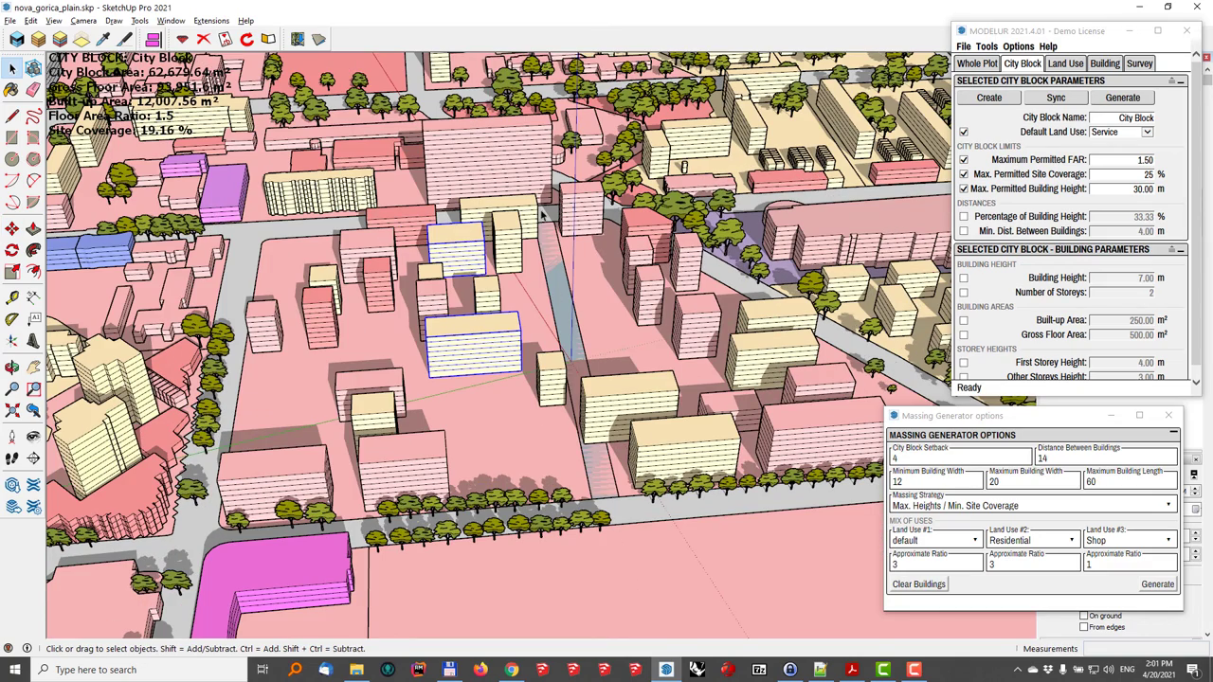
pyautogui.click(611, 432)
pyautogui.press('s')
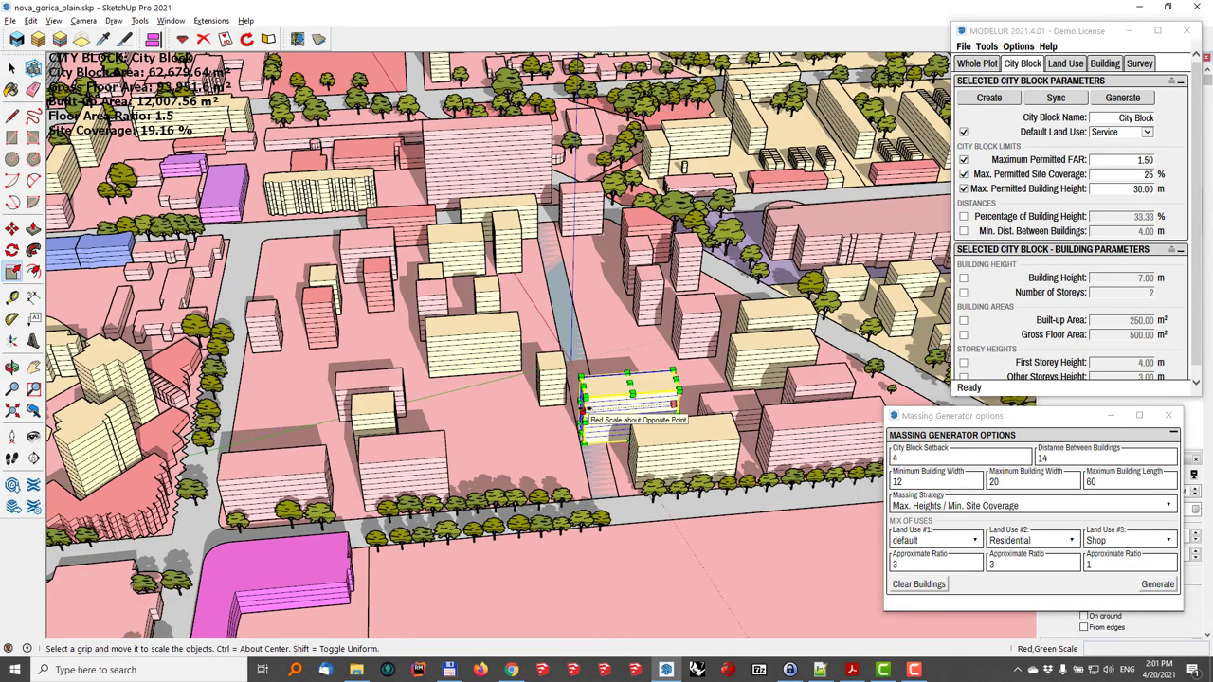
pyautogui.moveTo(589, 415); pyautogui.dragTo(630, 429)
pyautogui.press('space')
# Step: Scale the pink building at the far end of the street strip narrower to clear it, and its depth by 2.50
pyautogui.click(581, 218)
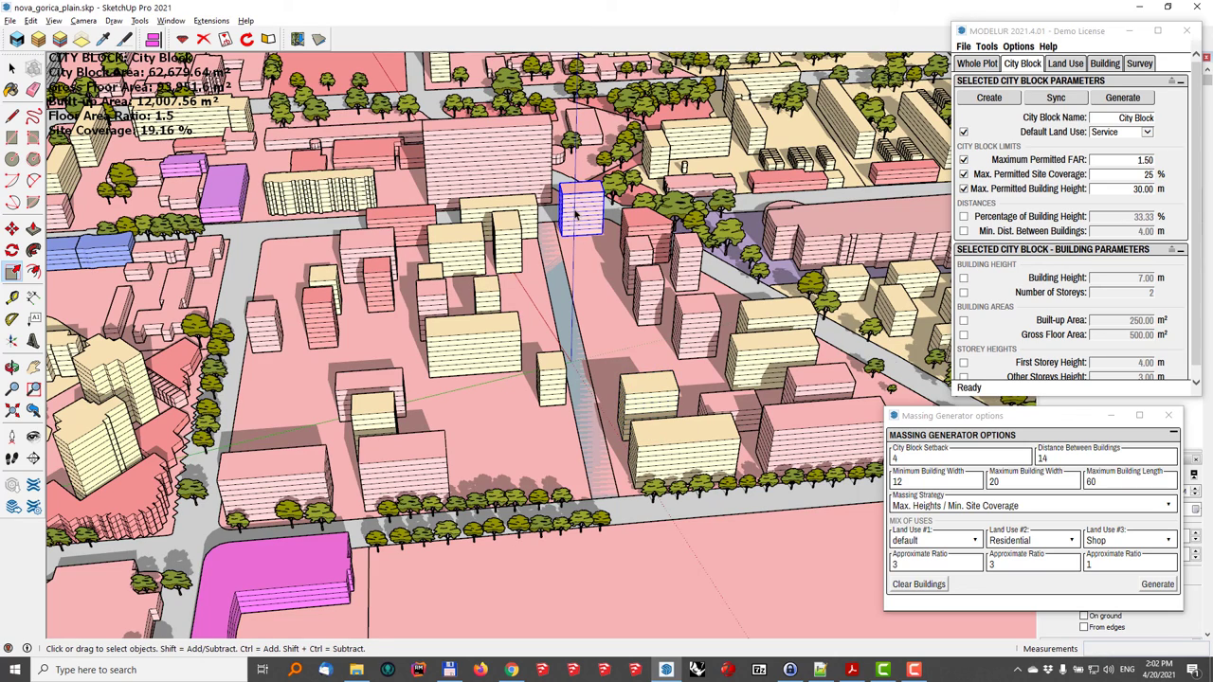
pyautogui.press('s')
pyautogui.moveTo(560, 207); pyautogui.dragTo(573, 240)
pyautogui.press('space')
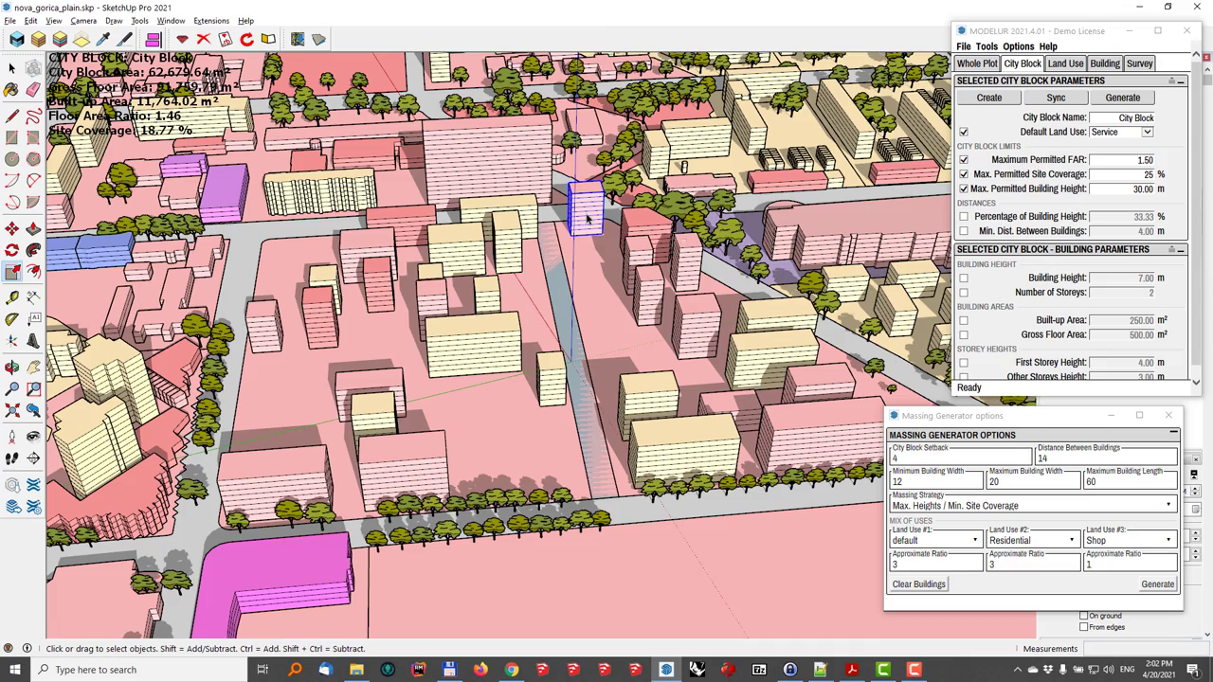
pyautogui.moveTo(598, 240); pyautogui.dragTo(602, 366, button='middle')
pyautogui.press('s')
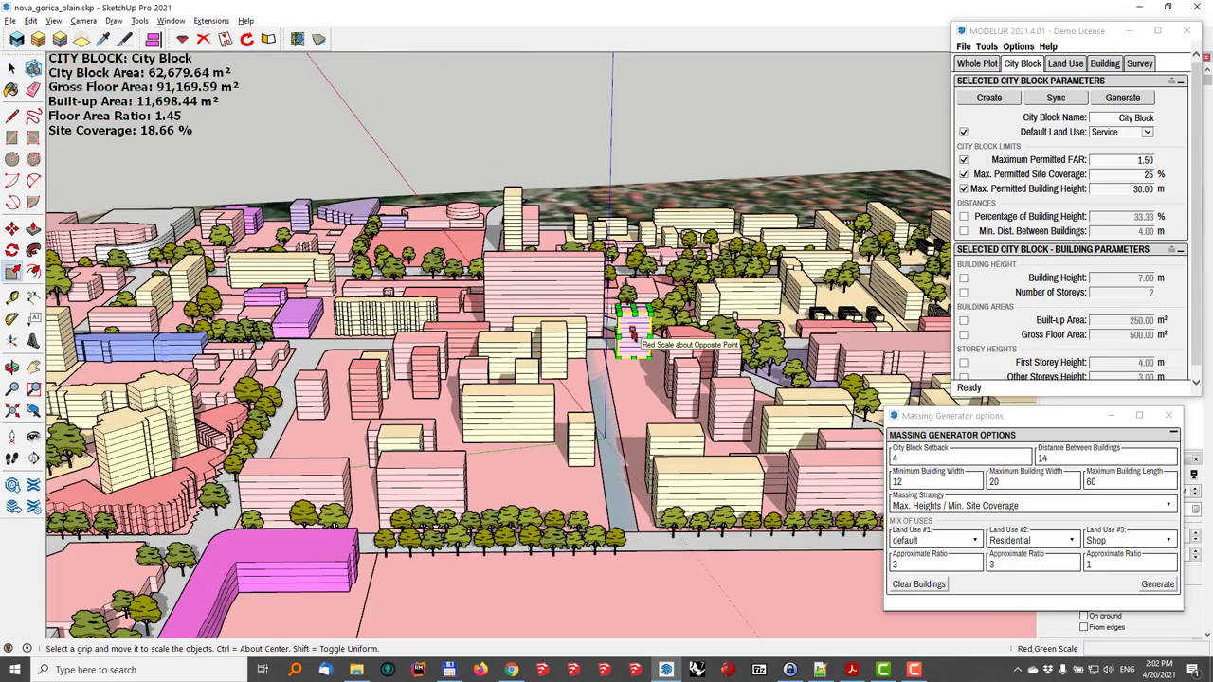
pyautogui.moveTo(633, 333); pyautogui.dragTo(581, 359)
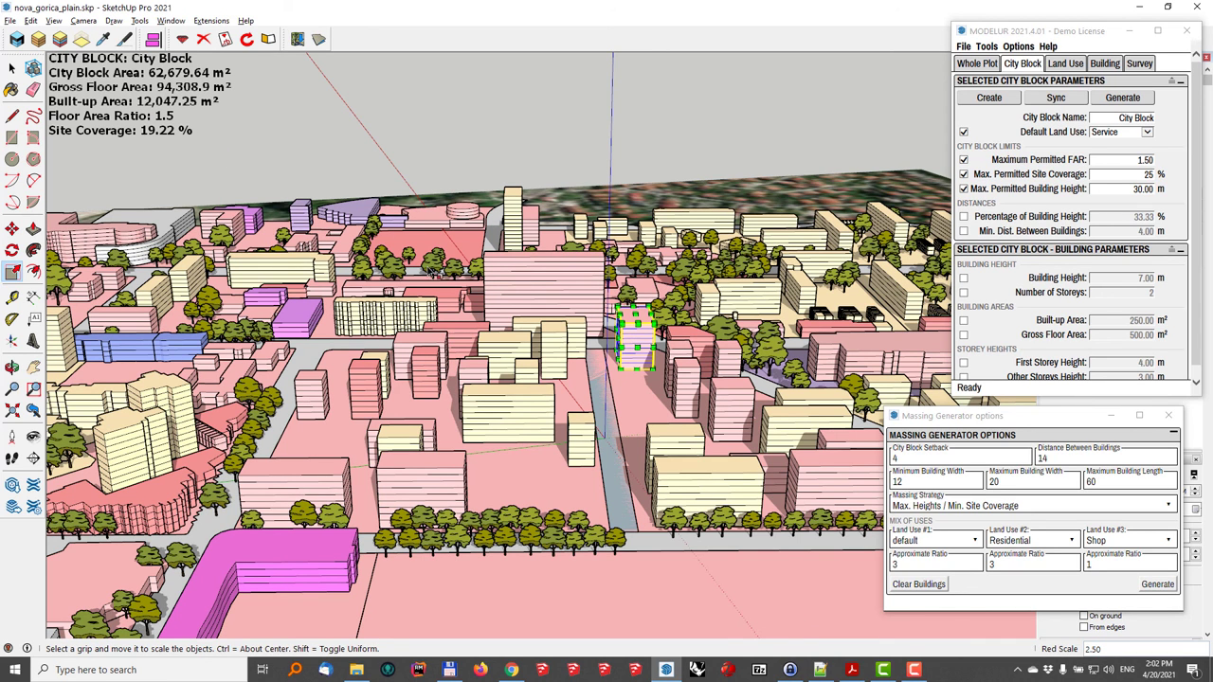
pyautogui.press('space')
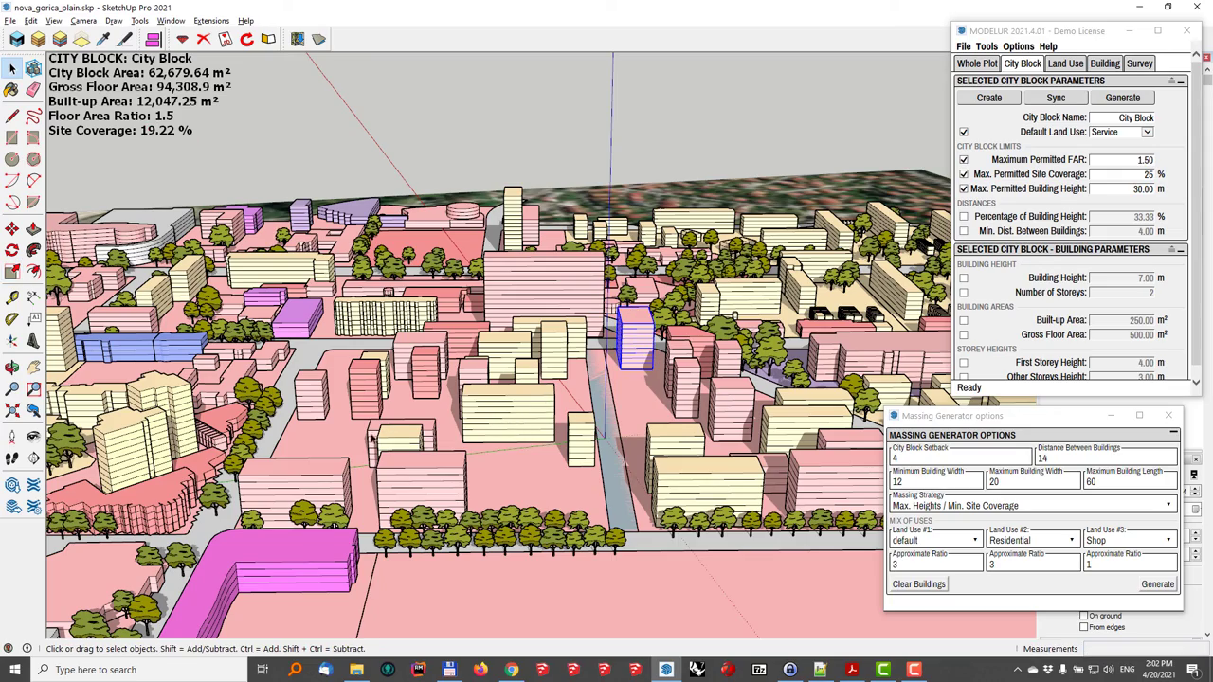
# Step: Lengthen the pink building on the tree-lined edge toward the street strip, scaling it by about 2.43 along green
pyautogui.click(441, 492)
pyautogui.moveTo(493, 496); pyautogui.dragTo(312, 525, button='middle')
pyautogui.press('s')
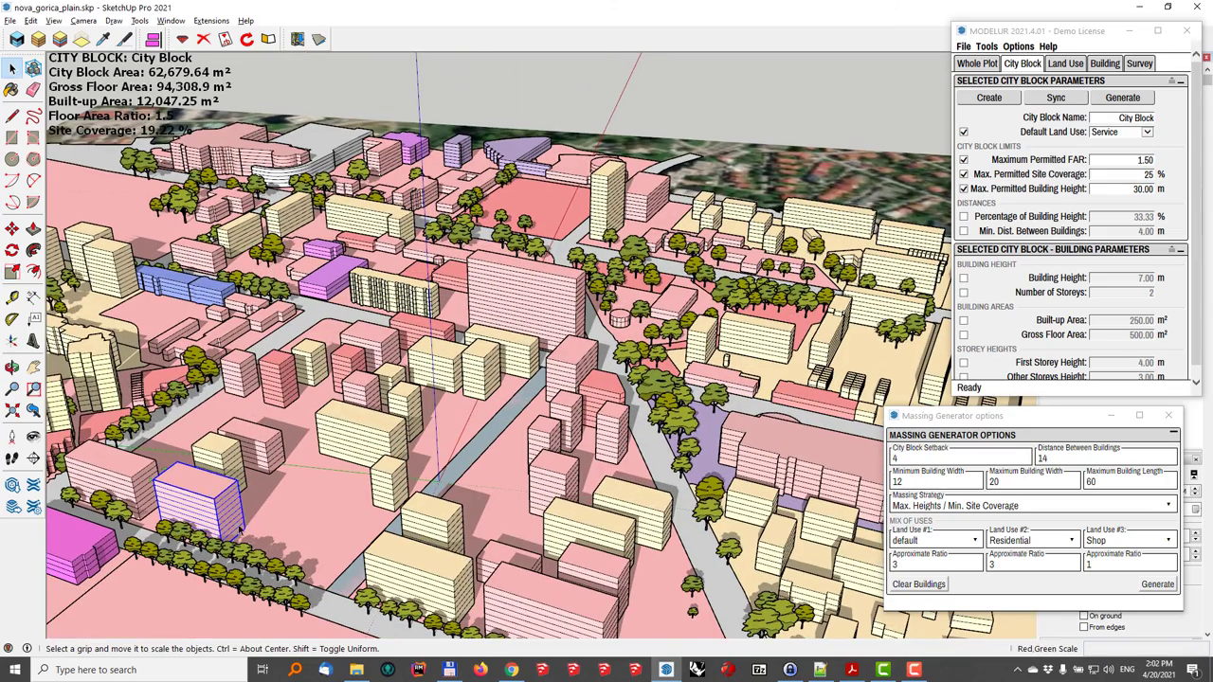
pyautogui.moveTo(230, 514); pyautogui.dragTo(326, 544)
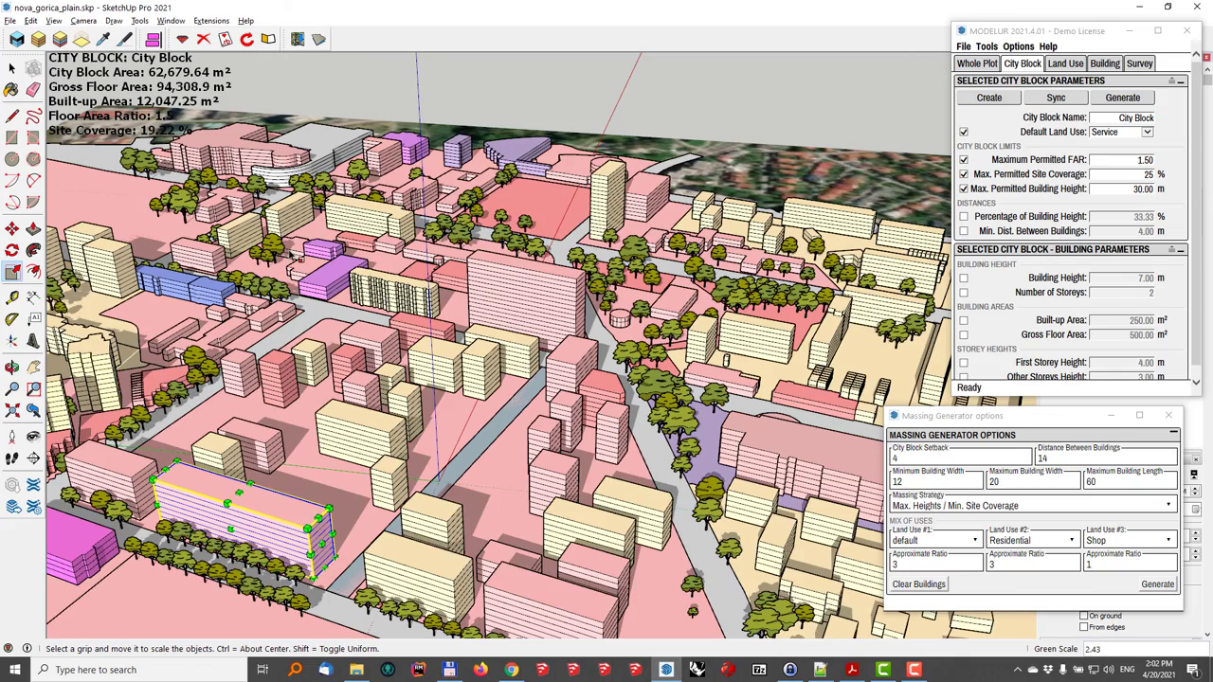
pyautogui.moveTo(290, 198); pyautogui.dragTo(385, 319, button='middle')
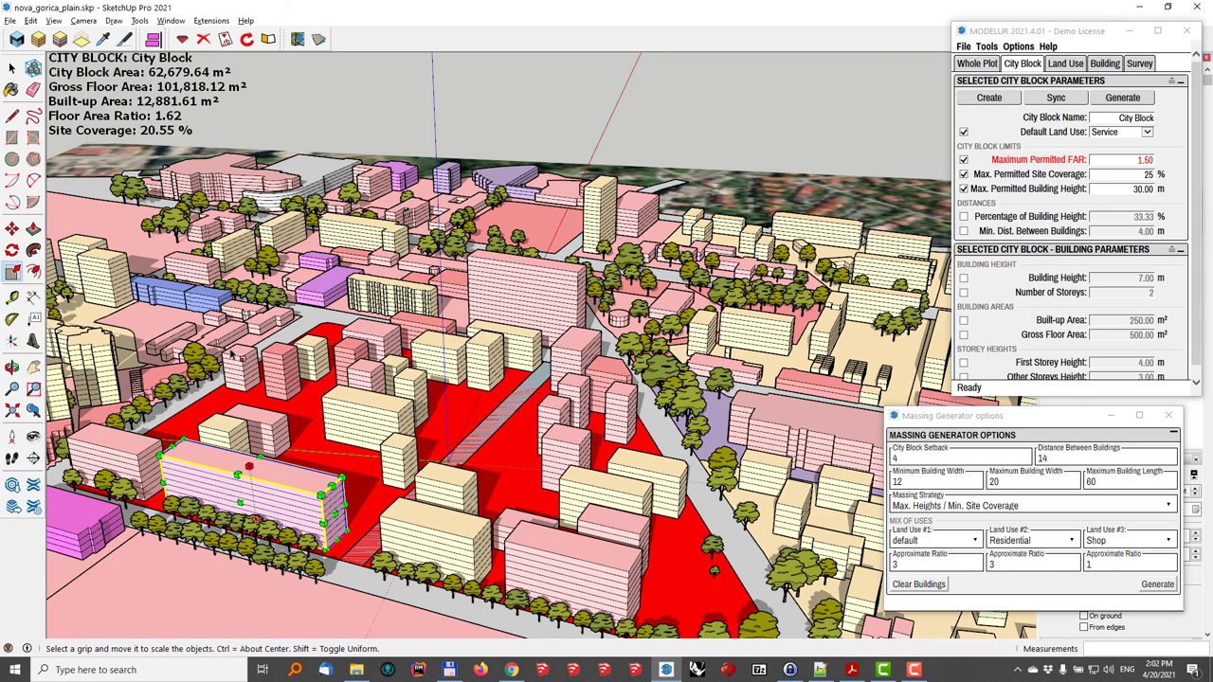
# Step: Set the lengthened building's number of storeys to 4
pyautogui.click(981, 262)
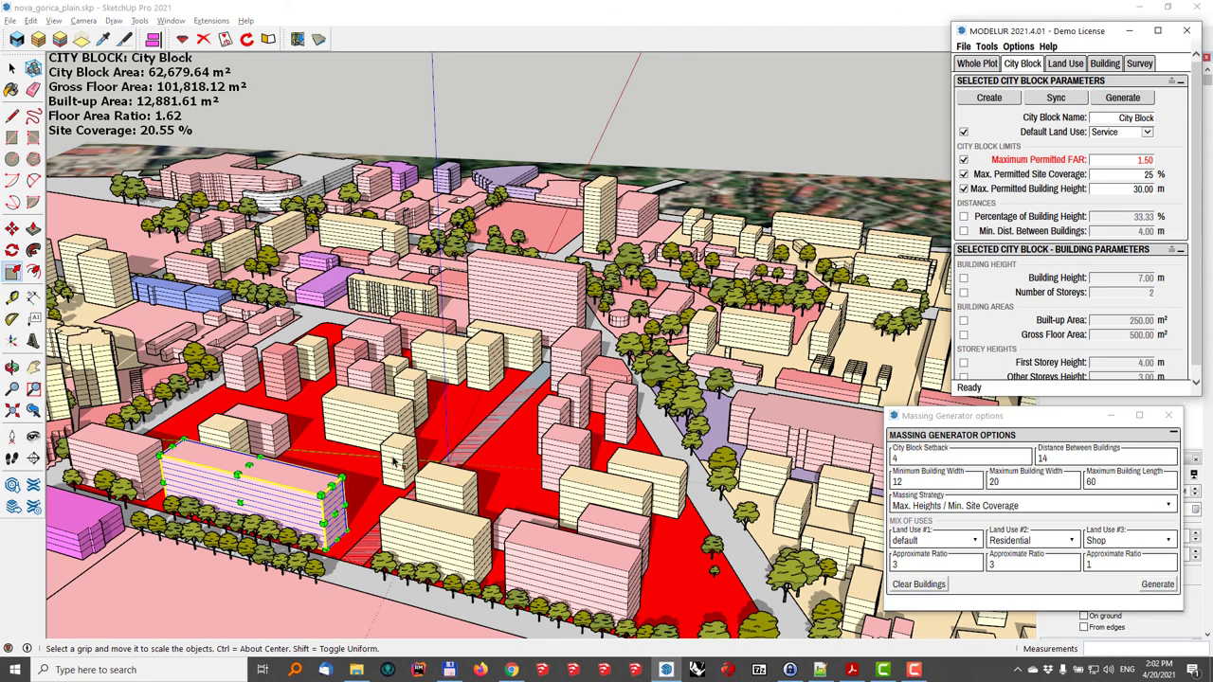
pyautogui.click(1106, 64)
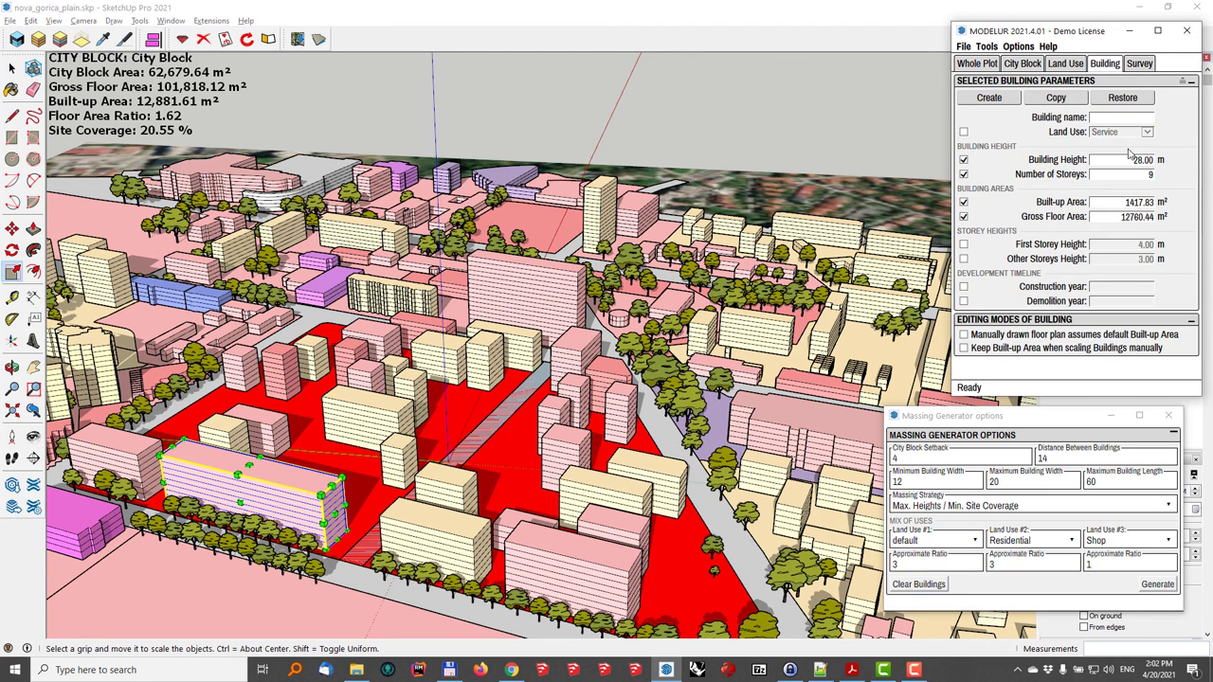
pyautogui.click(1131, 175)
pyautogui.write('4')
pyautogui.press('Return')
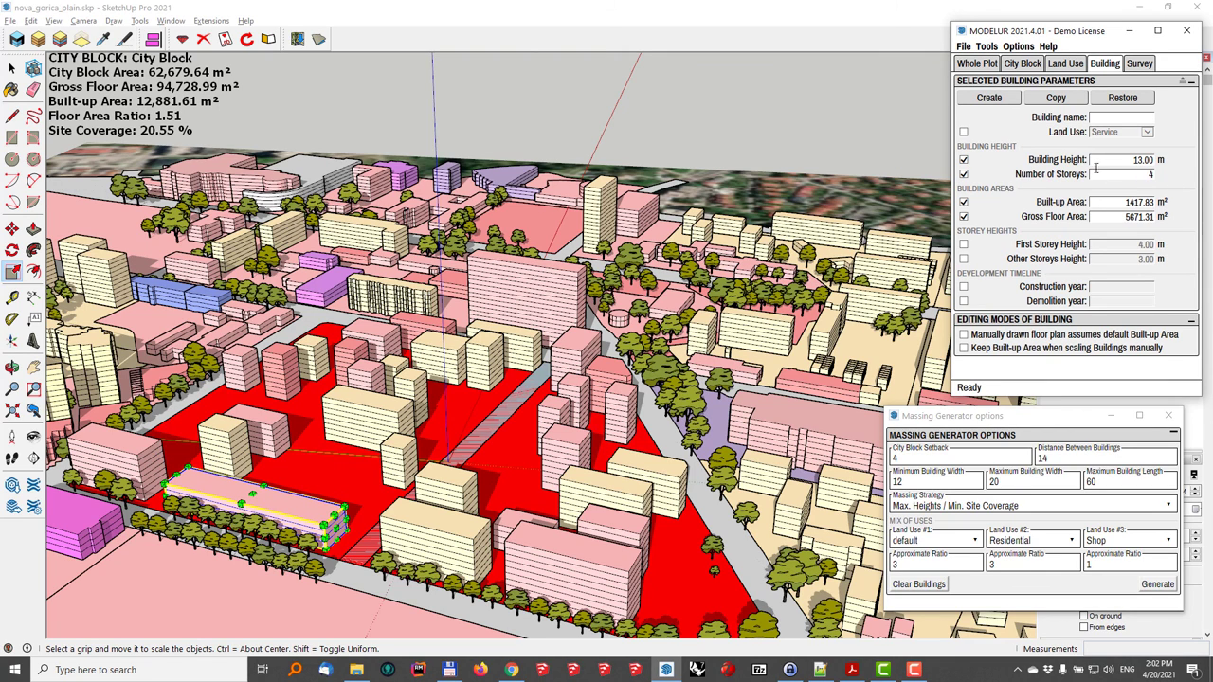
# Step: Set the number of storeys of the lengthened pink building on the tree-lined edge to 3
pyautogui.click(1136, 178)
pyautogui.write('3')
pyautogui.press('Return')
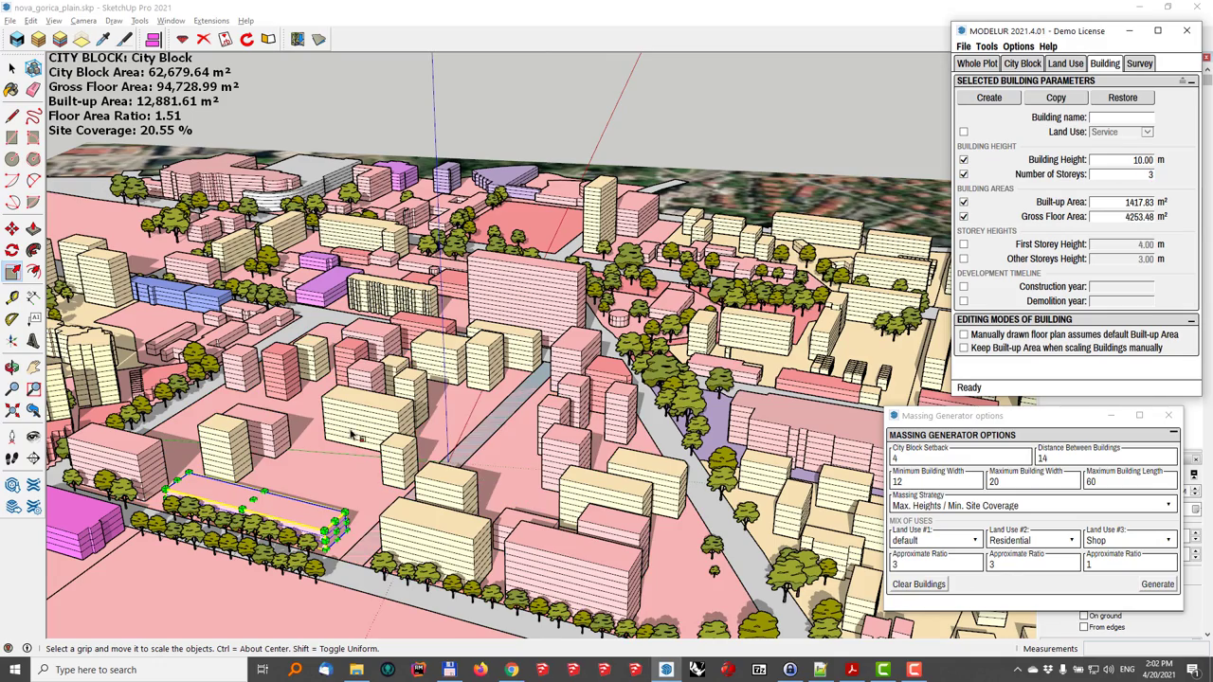
pyautogui.moveTo(354, 433); pyautogui.dragTo(664, 464, button='middle')
pyautogui.scroll(1, 512, 391)
pyautogui.press('space')
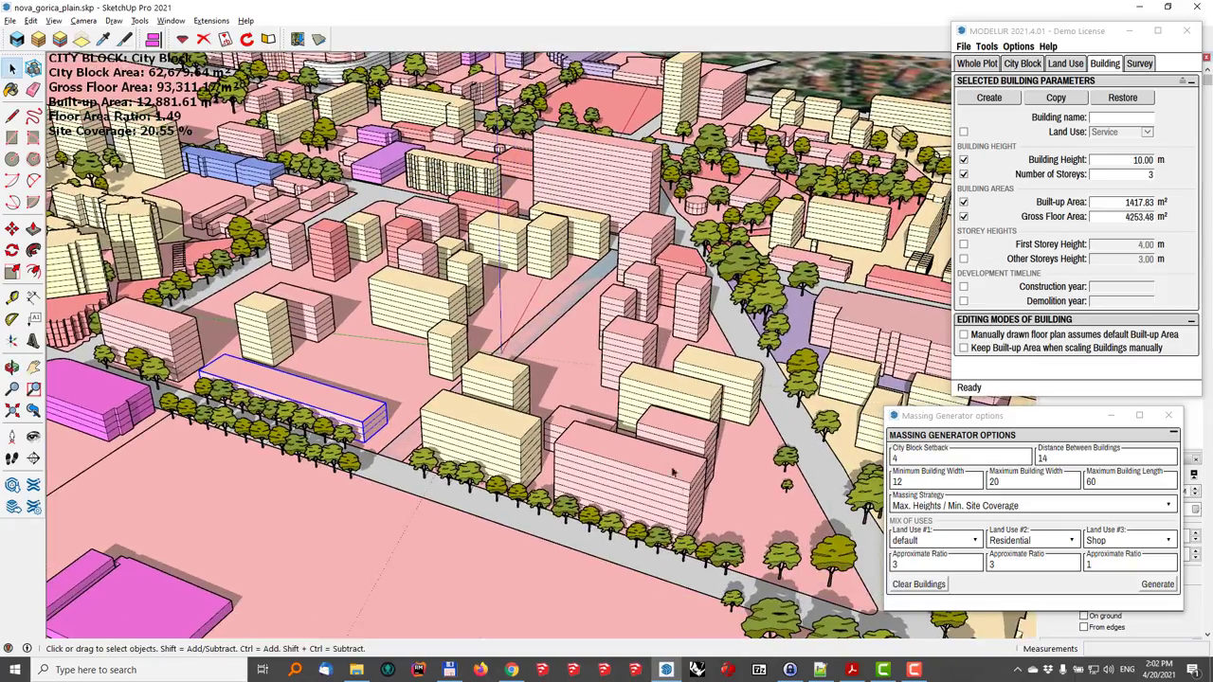
# Step: Move the nine-storey shop building out of the block's interior to the road edge, beside the small pink building there
pyautogui.moveTo(546, 405); pyautogui.dragTo(411, 295, button='middle')
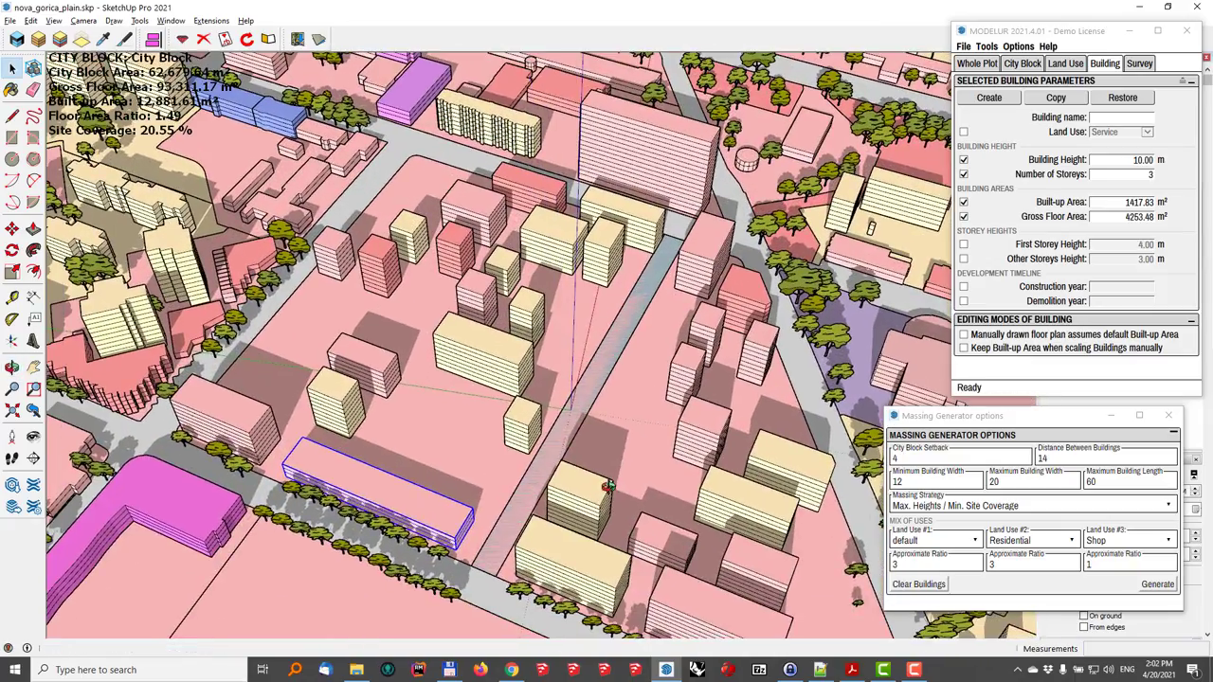
pyautogui.click(381, 275)
pyautogui.moveTo(341, 343); pyautogui.dragTo(357, 311, button='middle')
pyautogui.press('m')
pyautogui.click(411, 286)
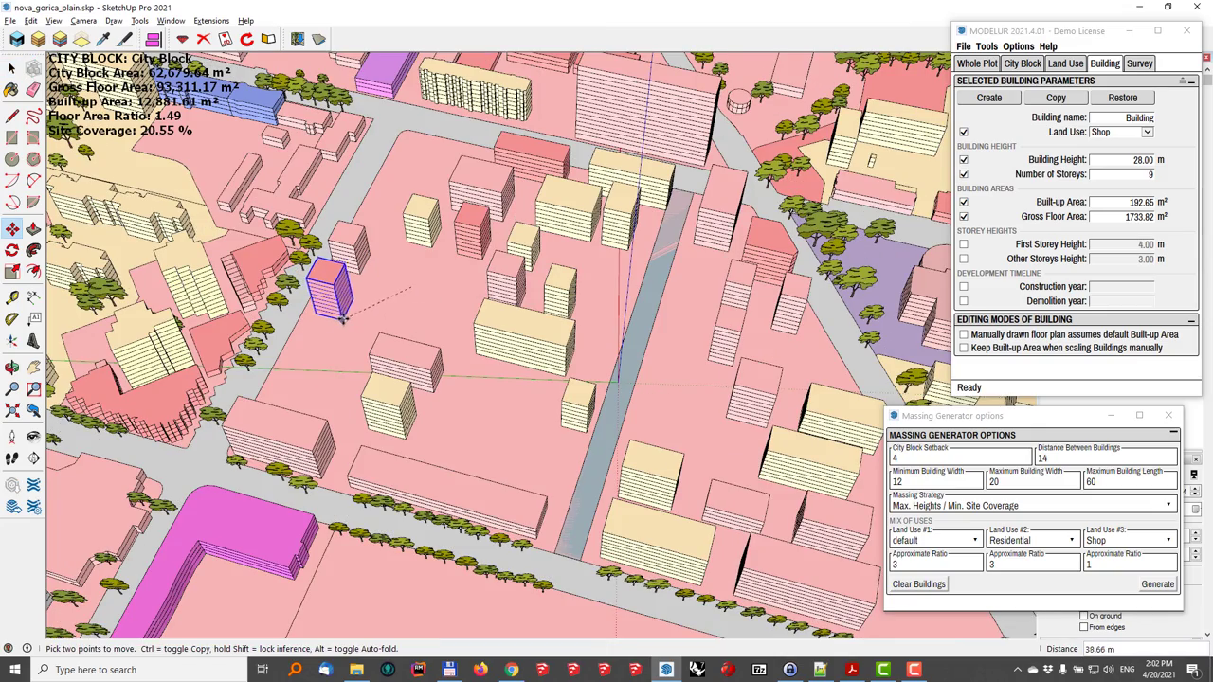
pyautogui.click(342, 315)
pyautogui.press('space')
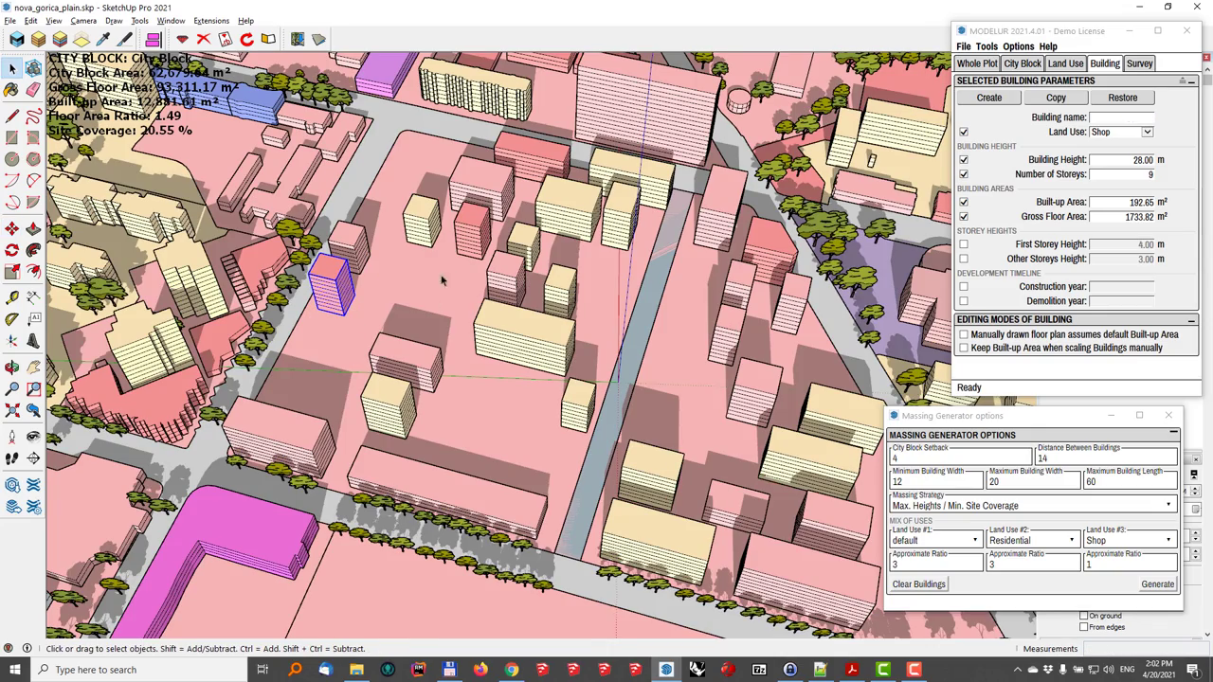
# Step: Select the six buildings along the triangular side of the new street and align them to the smaller residential building's street-facing side with Align Object
pyautogui.click(472, 240)
pyautogui.moveTo(492, 272); pyautogui.dragTo(578, 250, button='middle')
pyautogui.click(518, 218)
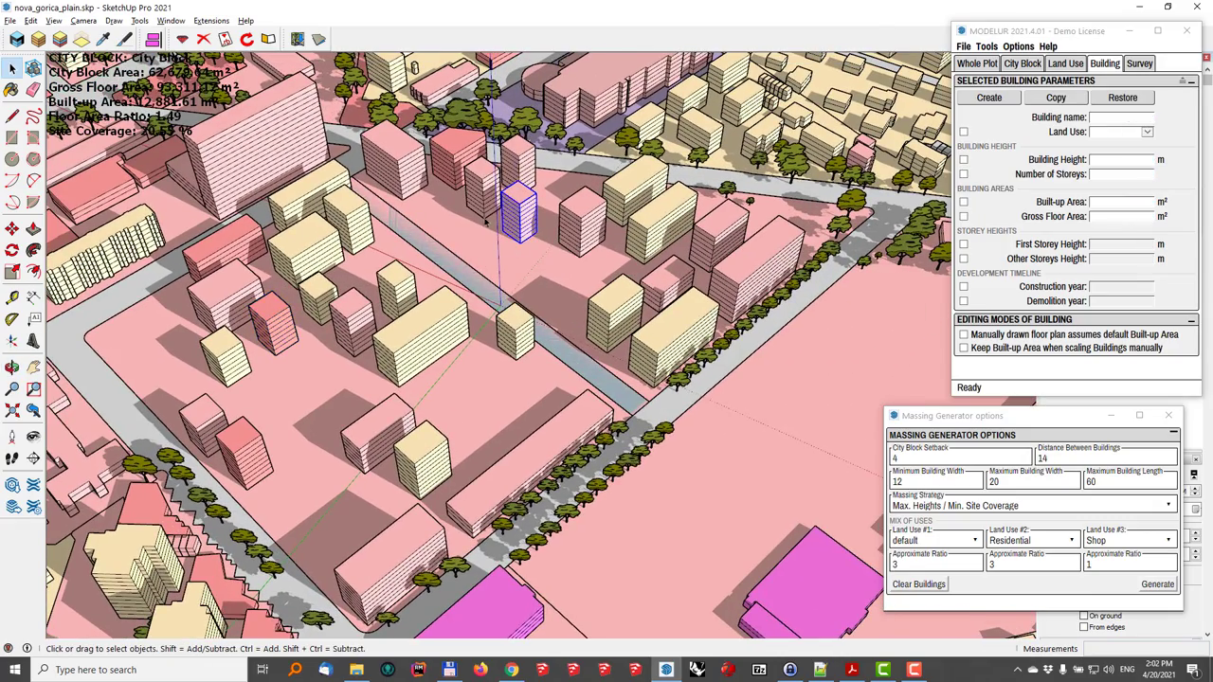
pyautogui.keyDown('shift'); pyautogui.click(489, 203); pyautogui.keyUp('shift')
pyautogui.moveTo(485, 273); pyautogui.dragTo(366, 271, button='middle')
pyautogui.scroll(5, 467, 308)
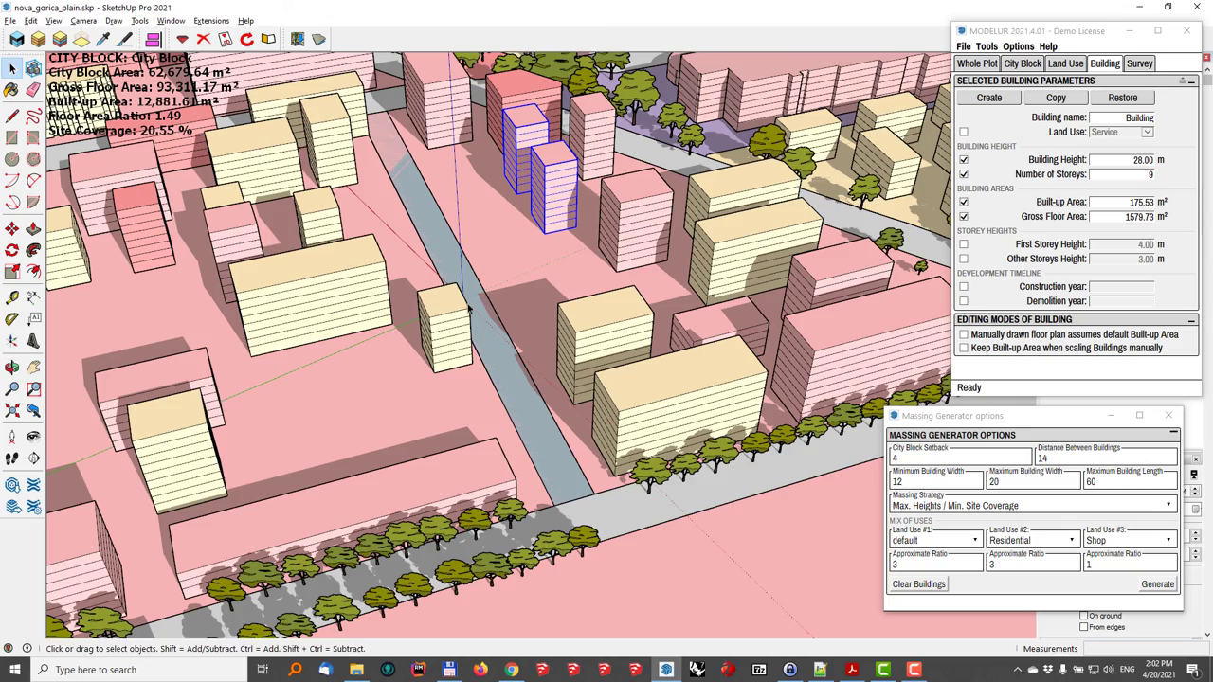
pyautogui.moveTo(467, 308); pyautogui.dragTo(622, 293, button='middle')
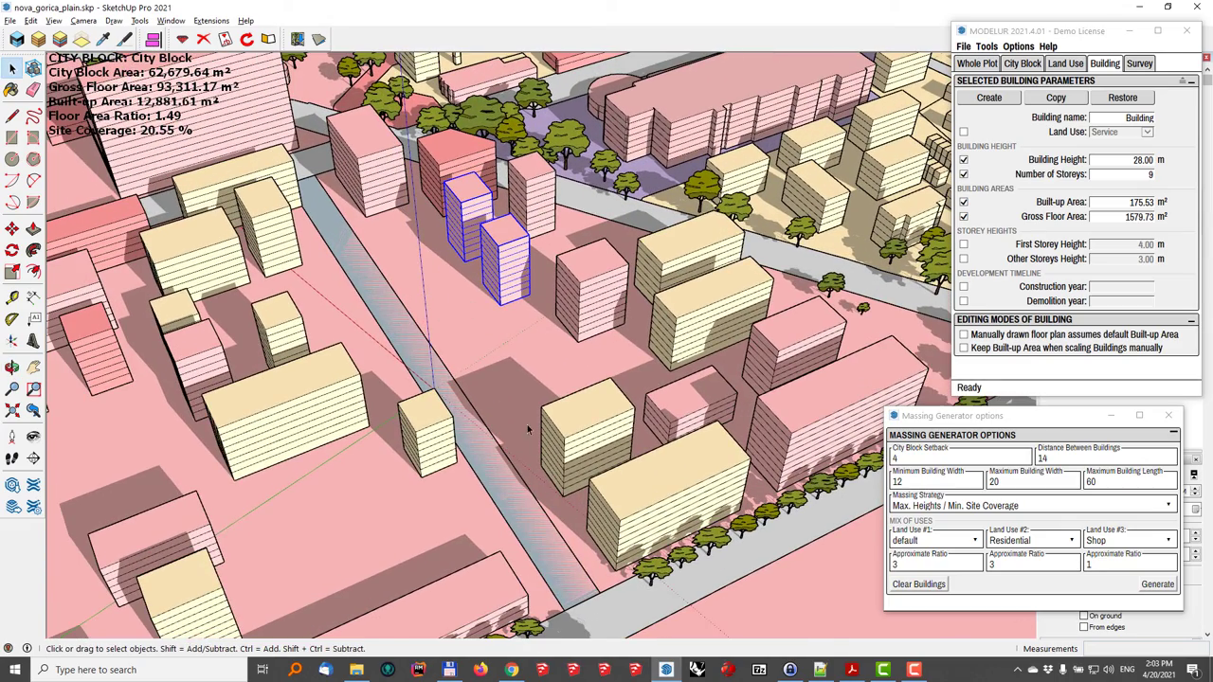
pyautogui.keyDown('shift'); pyautogui.click(383, 197); pyautogui.keyUp('shift')
pyautogui.keyDown('shift'); pyautogui.click(572, 449); pyautogui.keyUp('shift')
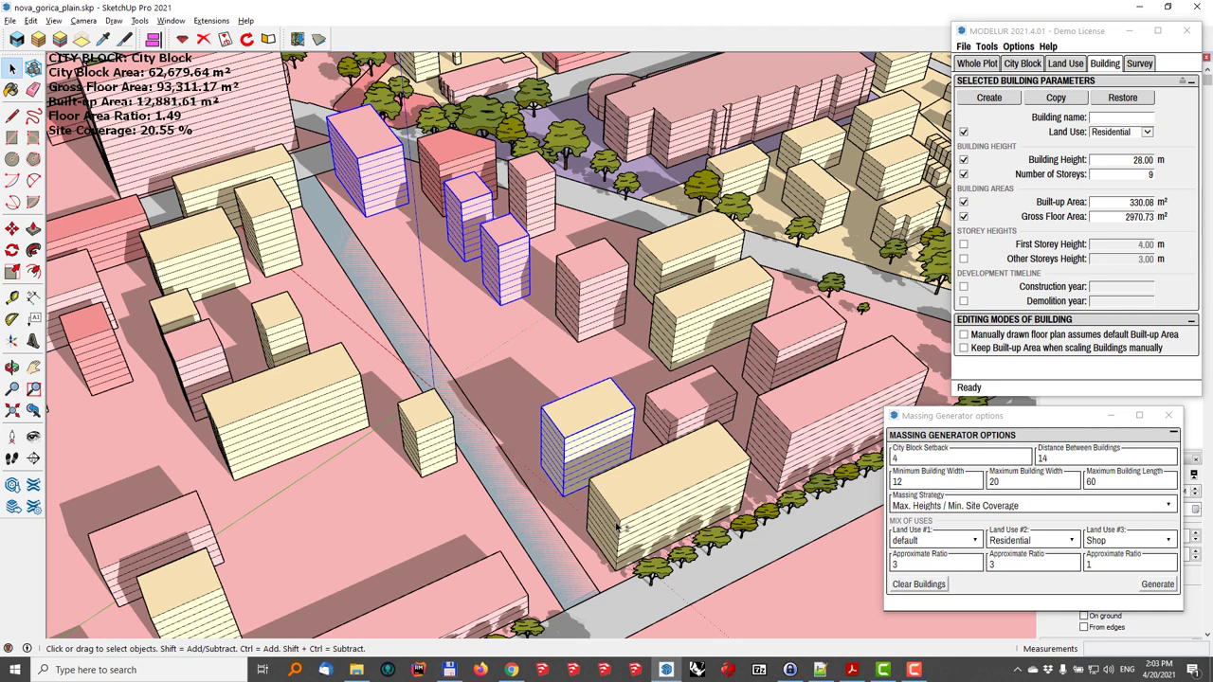
pyautogui.keyDown('shift'); pyautogui.click(622, 527); pyautogui.keyUp('shift')
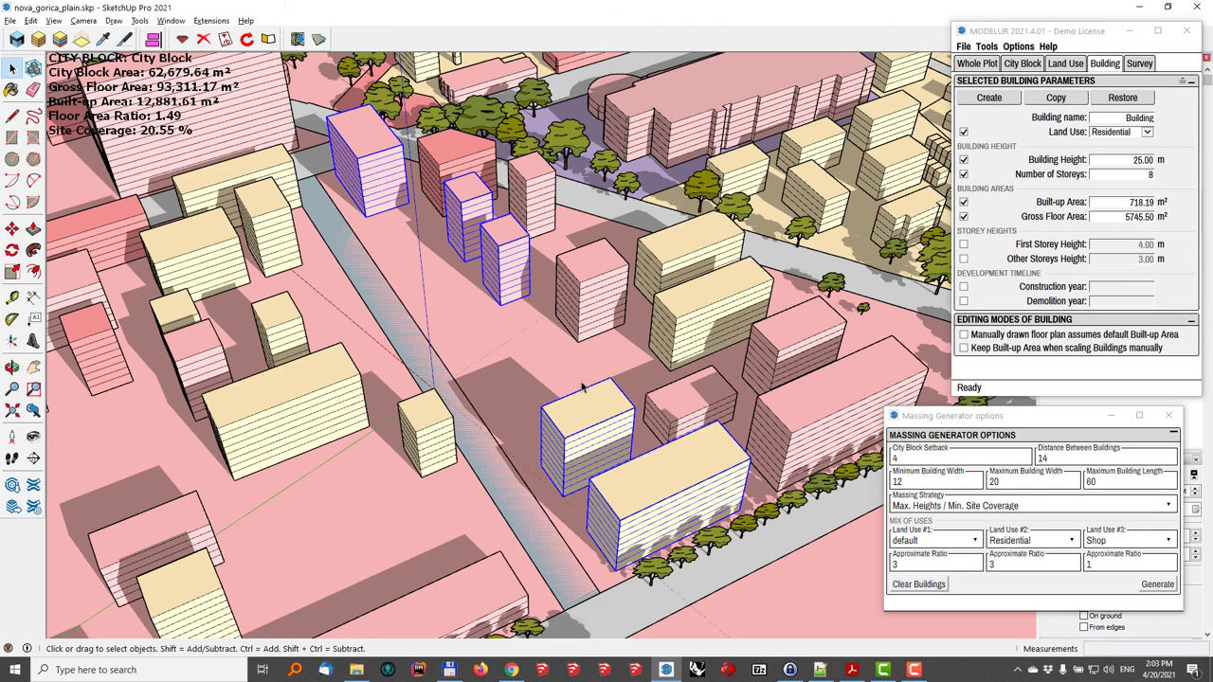
pyautogui.keyDown('shift'); pyautogui.click(591, 327); pyautogui.keyUp('shift')
pyautogui.moveTo(532, 400); pyautogui.dragTo(550, 370, button='middle')
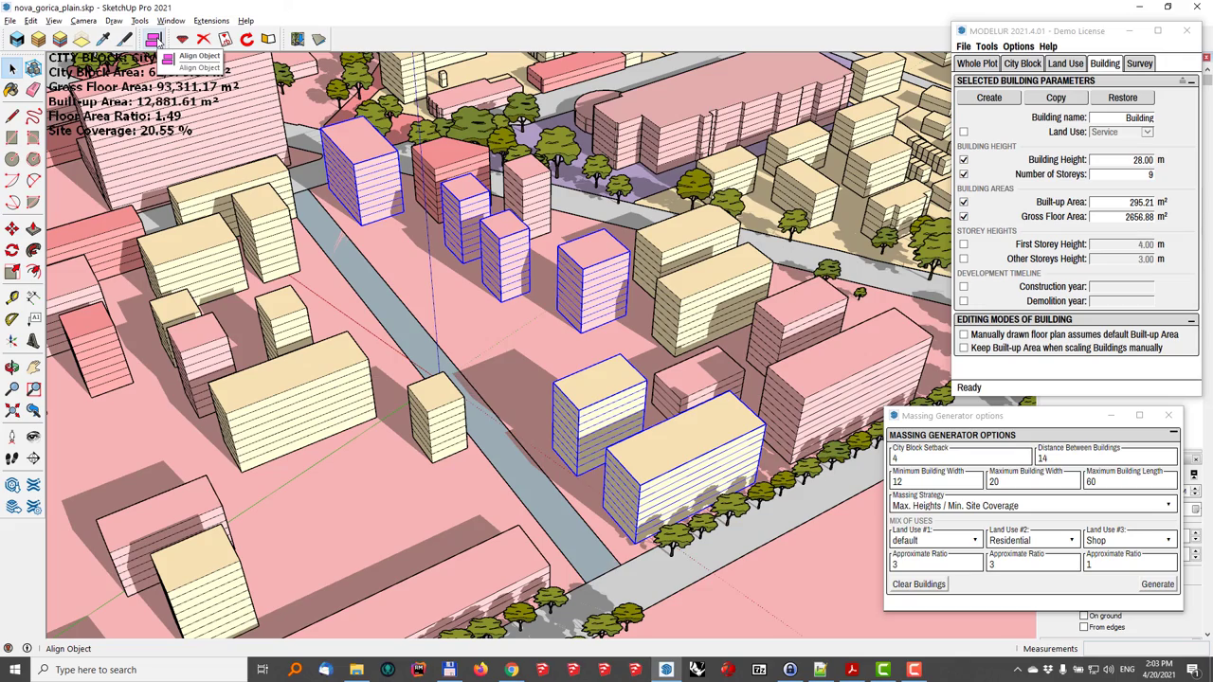
pyautogui.click(155, 39)
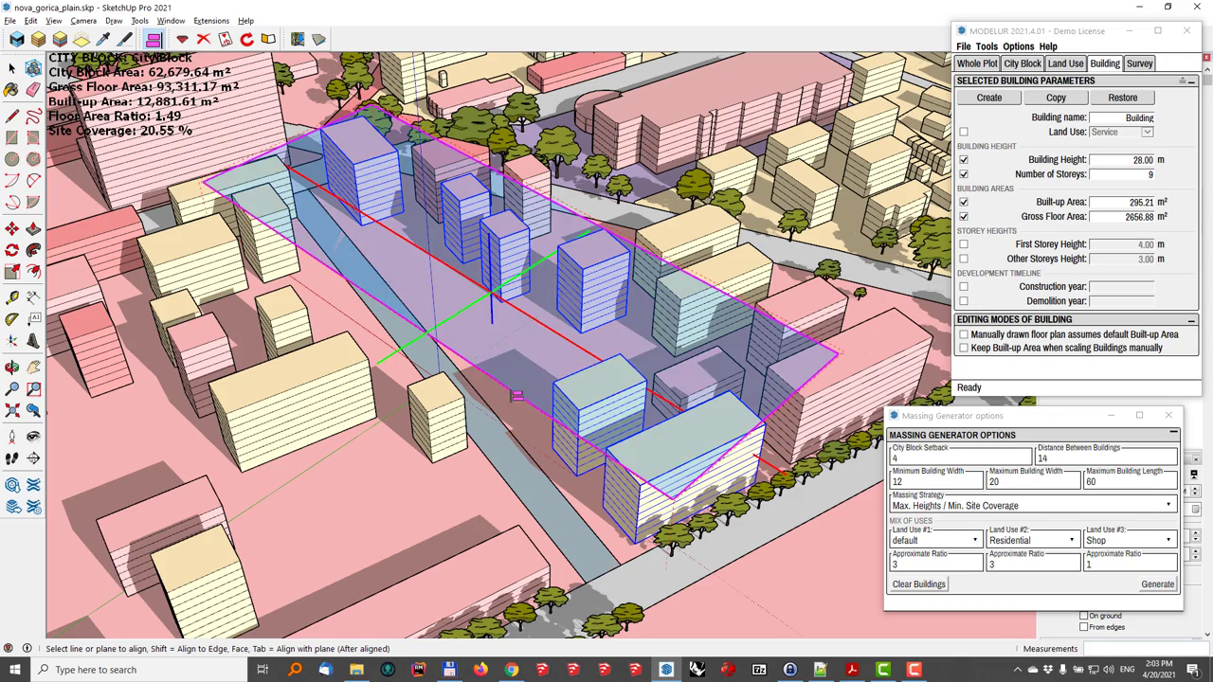
pyautogui.scroll(3, 568, 418)
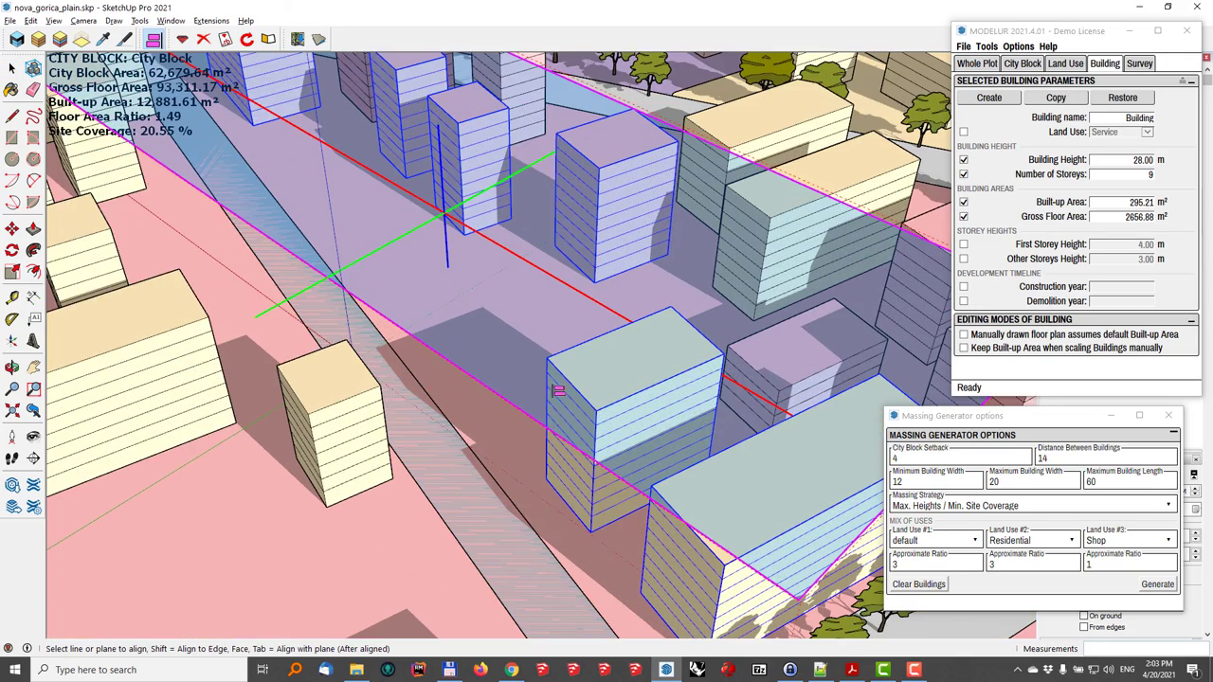
pyautogui.moveTo(558, 391); pyautogui.dragTo(557, 273, button='middle')
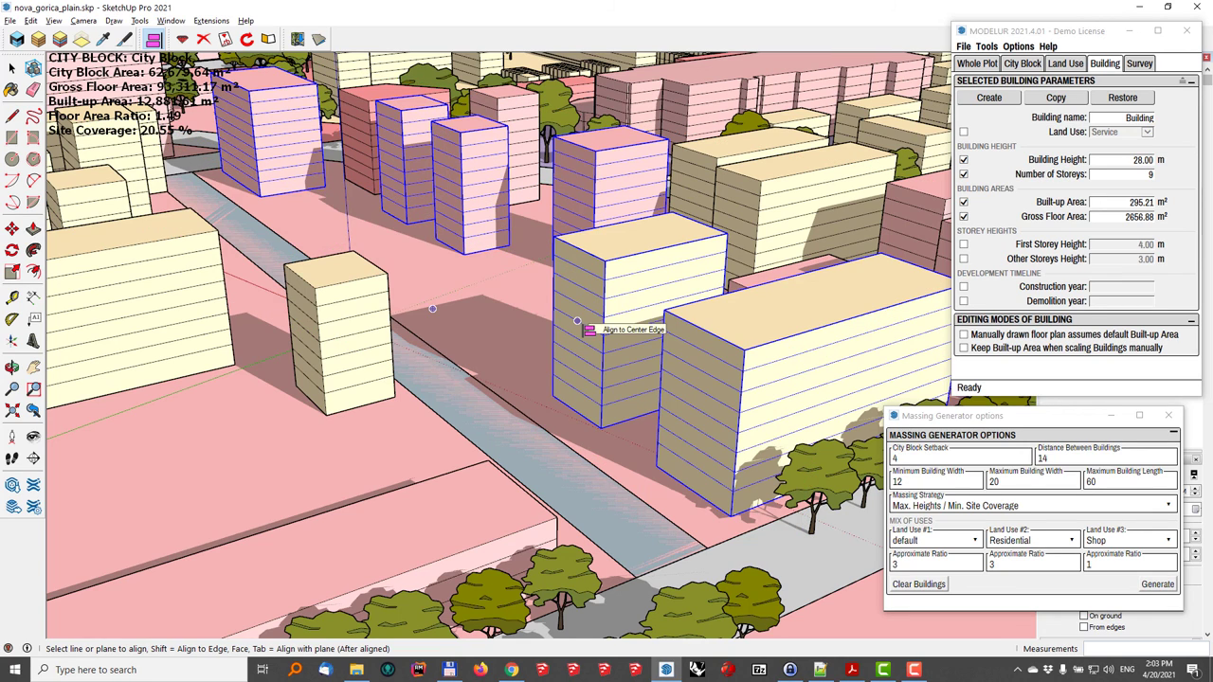
pyautogui.scroll(5, 586, 336)
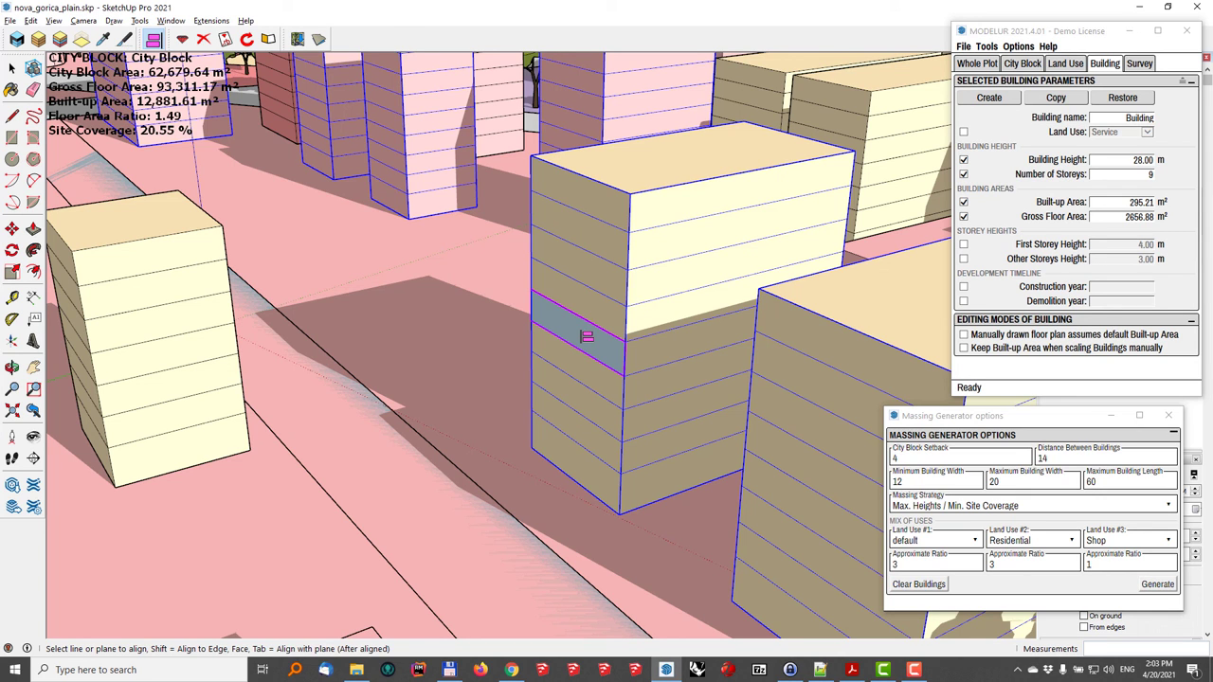
pyautogui.click(587, 335)
pyautogui.scroll(-8, 328, 156)
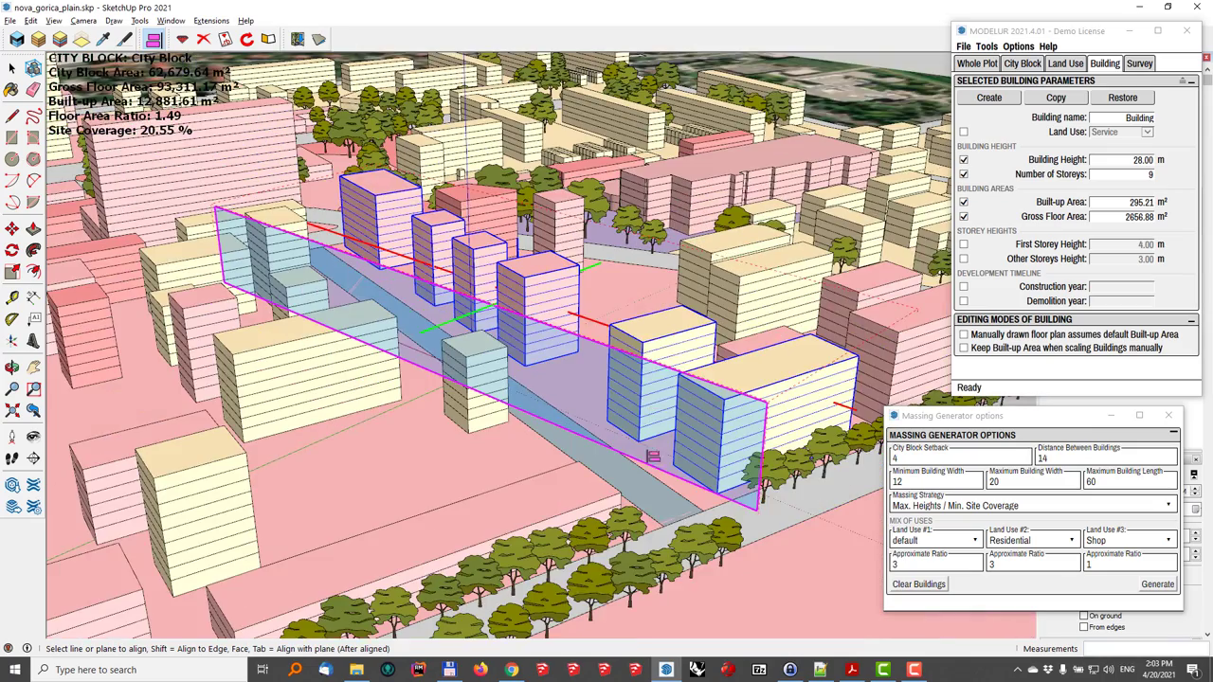
pyautogui.moveTo(654, 456); pyautogui.dragTo(644, 539, button='middle')
pyautogui.press('space')
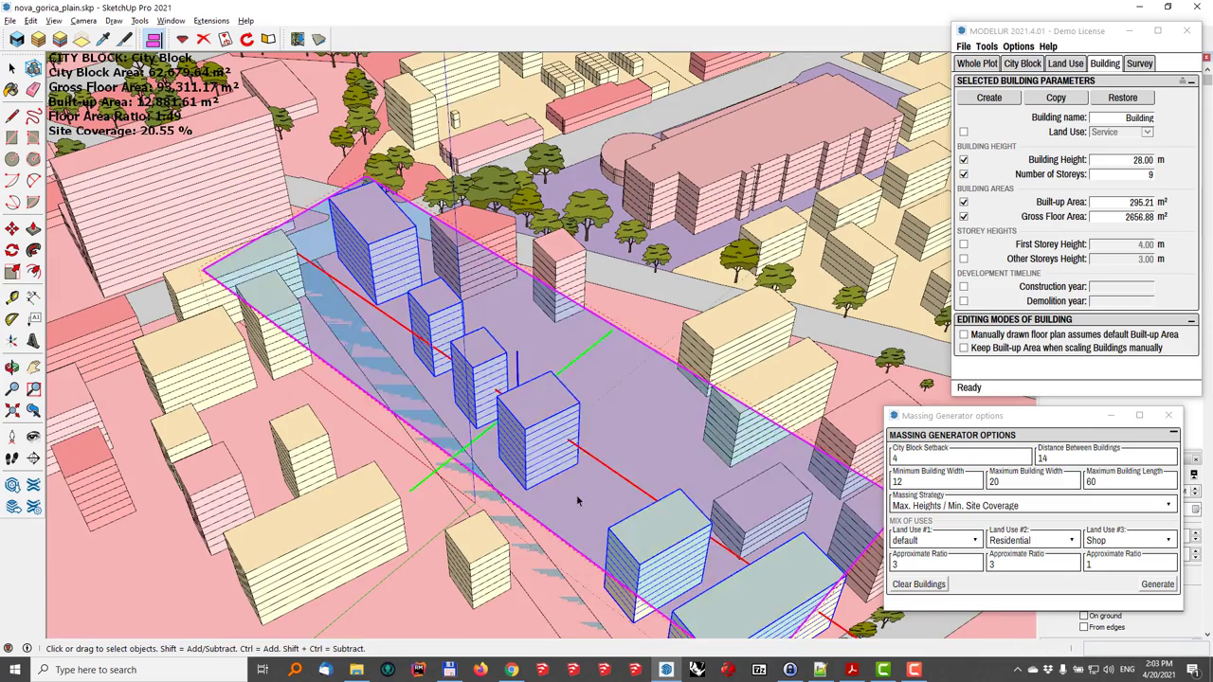
# Step: Group the street strip and raise it .1 m along the blue axis
pyautogui.click(451, 452)
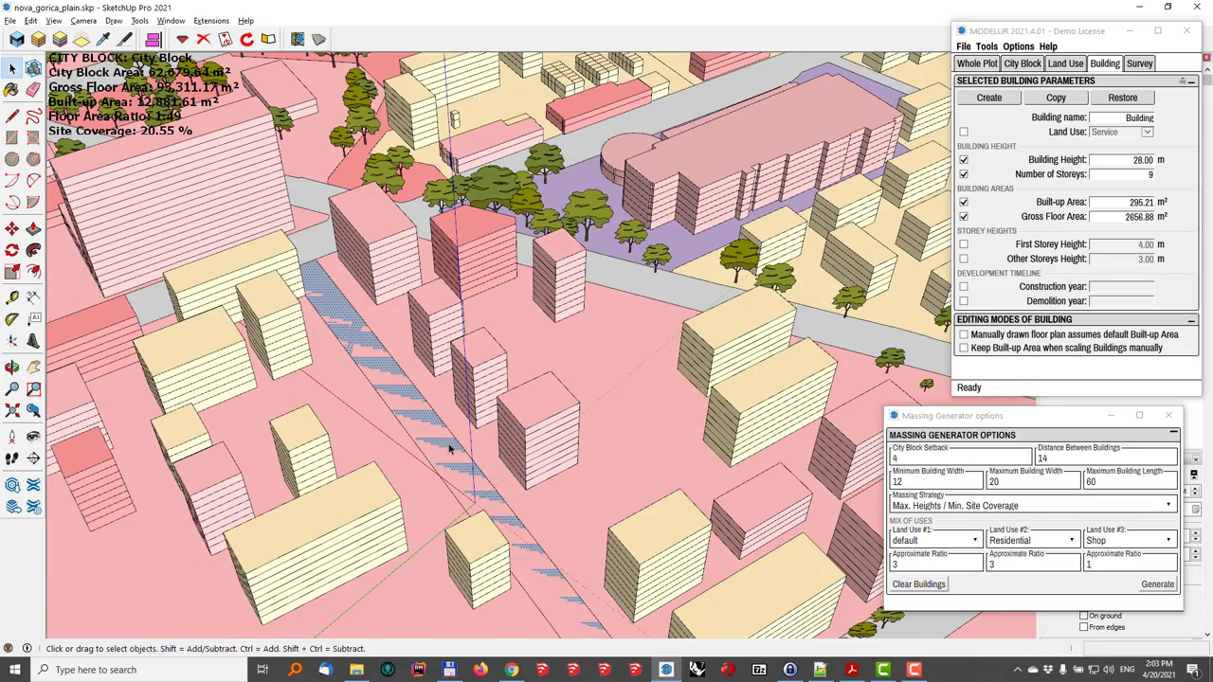
pyautogui.moveTo(451, 451); pyautogui.dragTo(417, 388, button='middle')
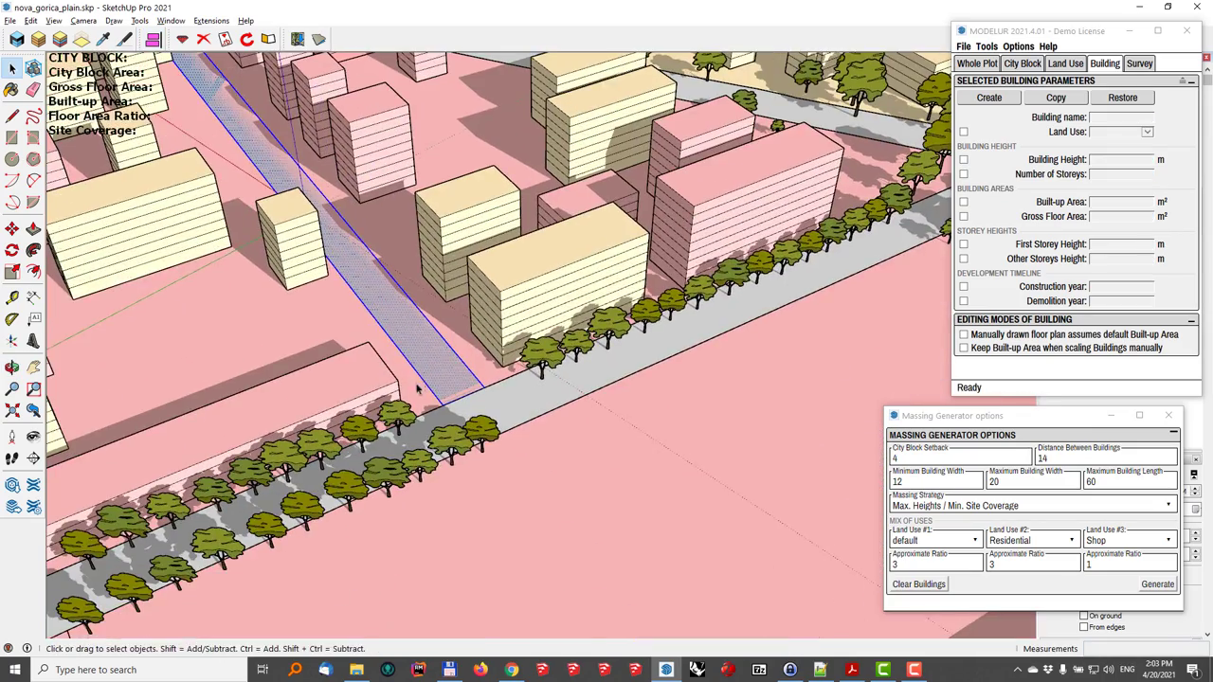
pyautogui.rightClick(454, 352)
pyautogui.click(508, 462)
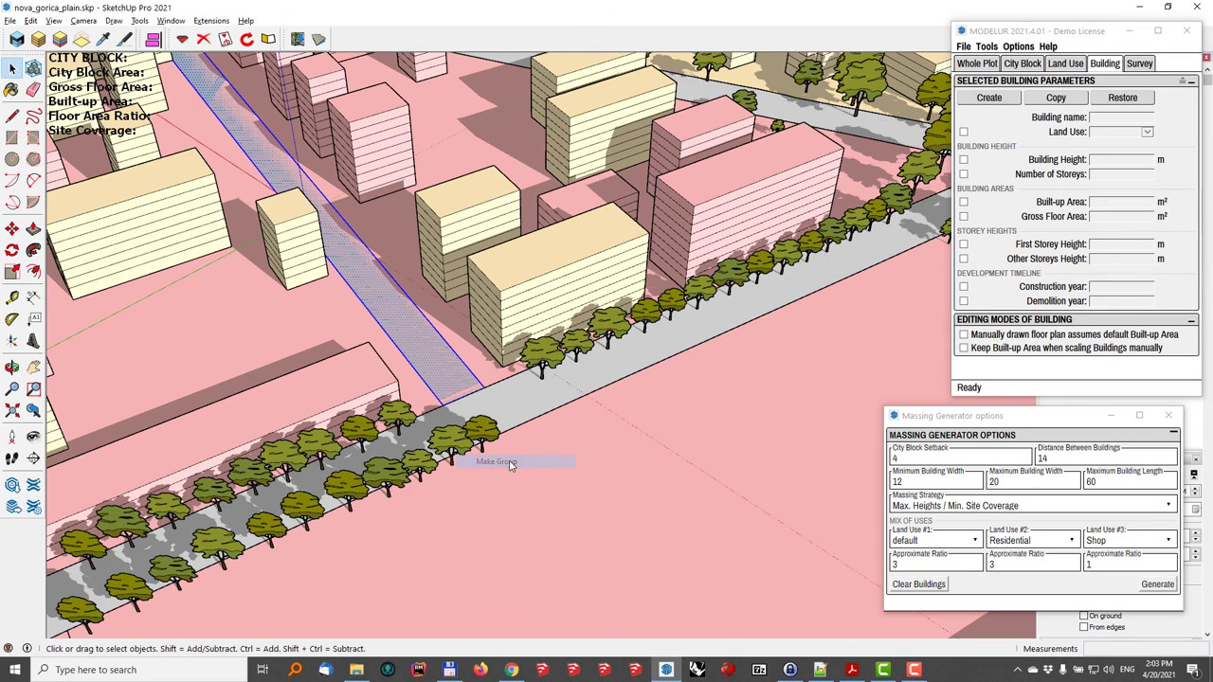
pyautogui.moveTo(496, 411); pyautogui.dragTo(456, 364, button='middle')
pyautogui.press('m')
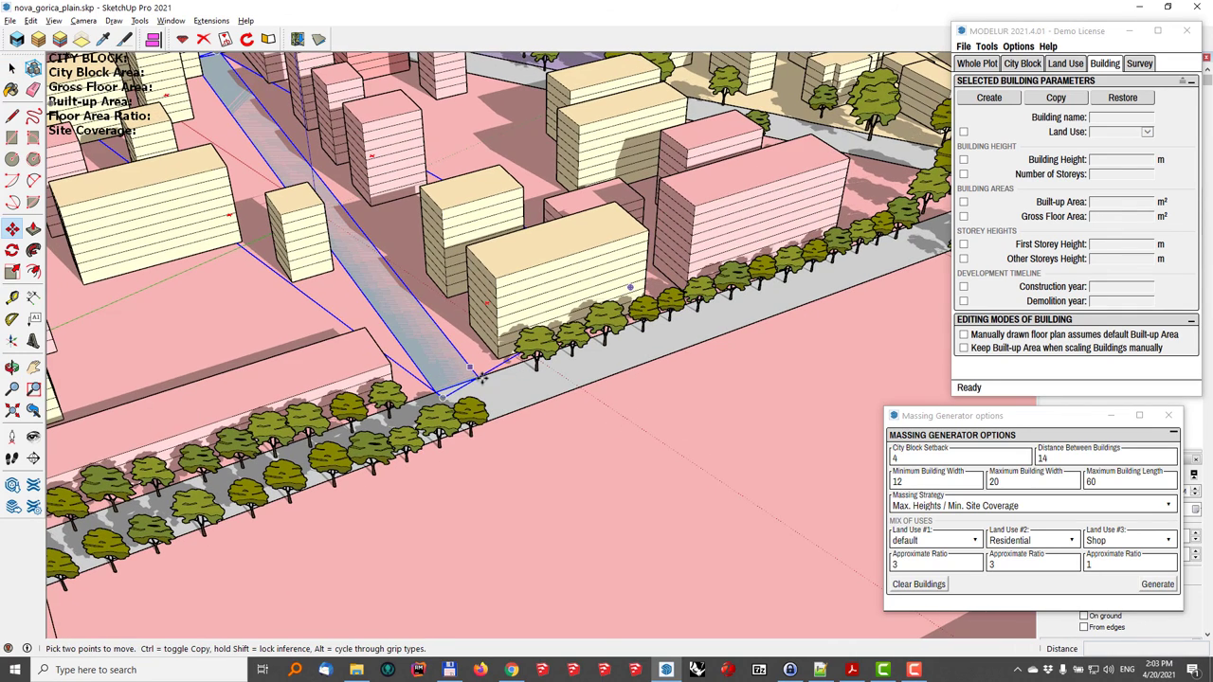
pyautogui.click(484, 379)
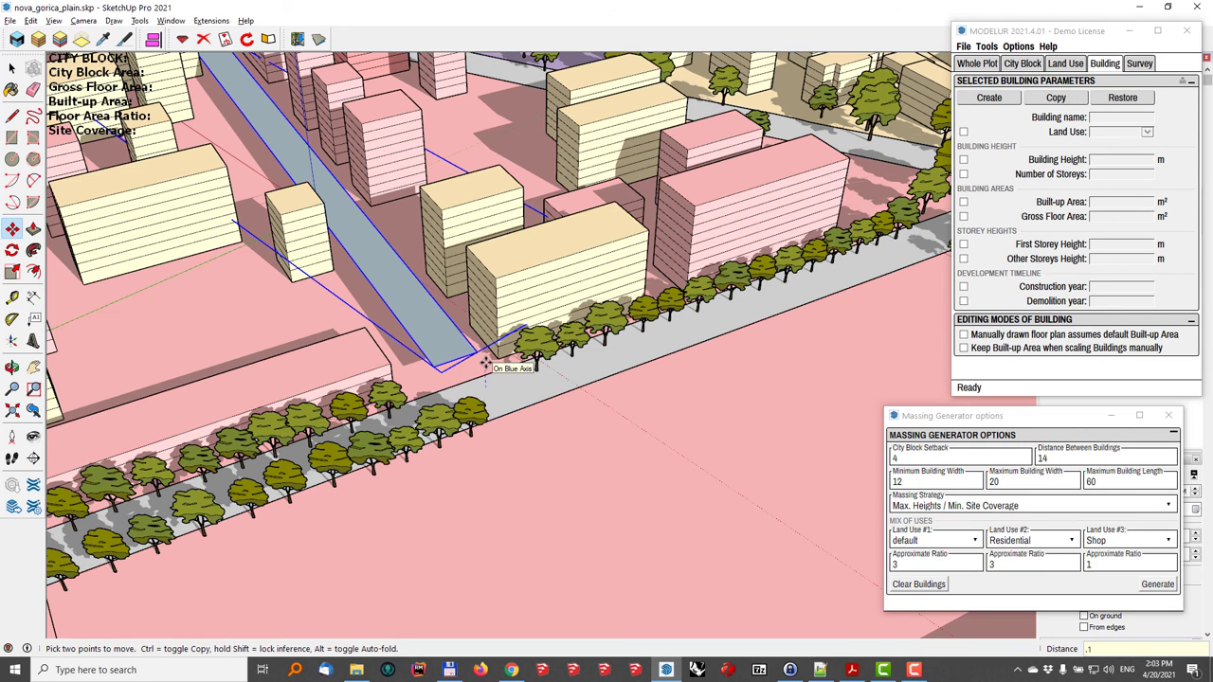
pyautogui.press('Return')
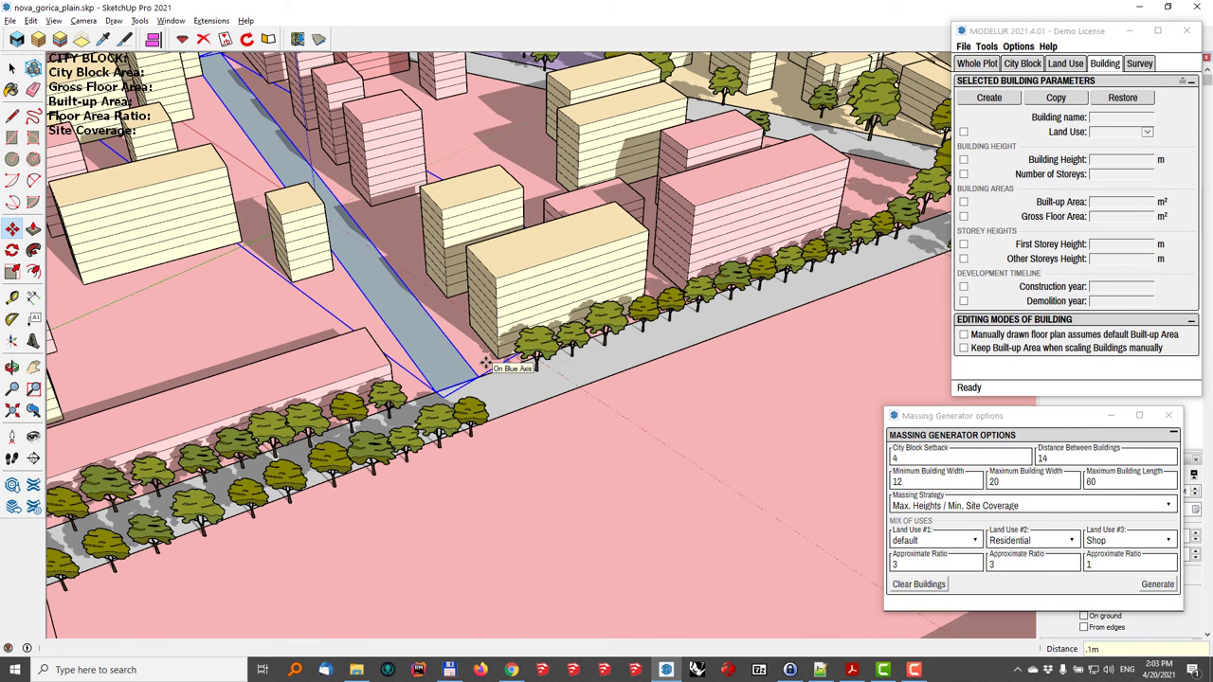
pyautogui.press('space')
# Step: Shorten the seven-storey residential building at the far end of the street with Scale so it stays clear of the strip
pyautogui.moveTo(375, 308); pyautogui.dragTo(387, 269, button='middle')
pyautogui.click(428, 193)
pyautogui.scroll(3, 435, 185)
pyautogui.press('s')
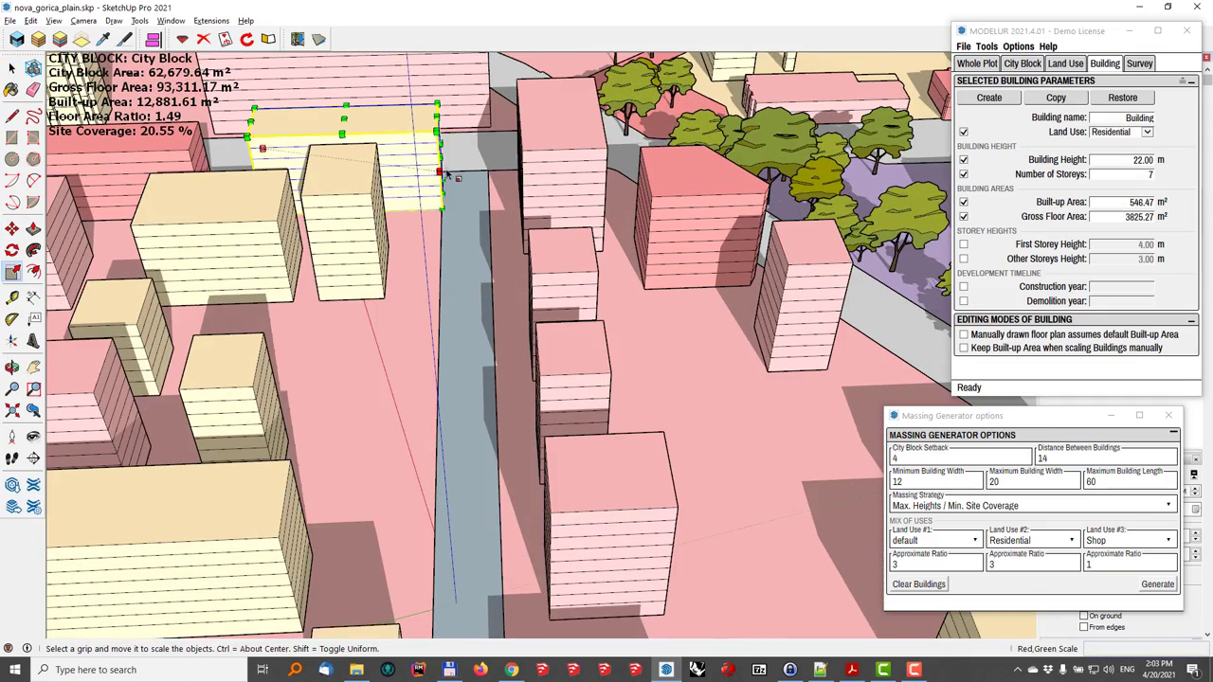
pyautogui.moveTo(442, 156); pyautogui.dragTo(420, 160)
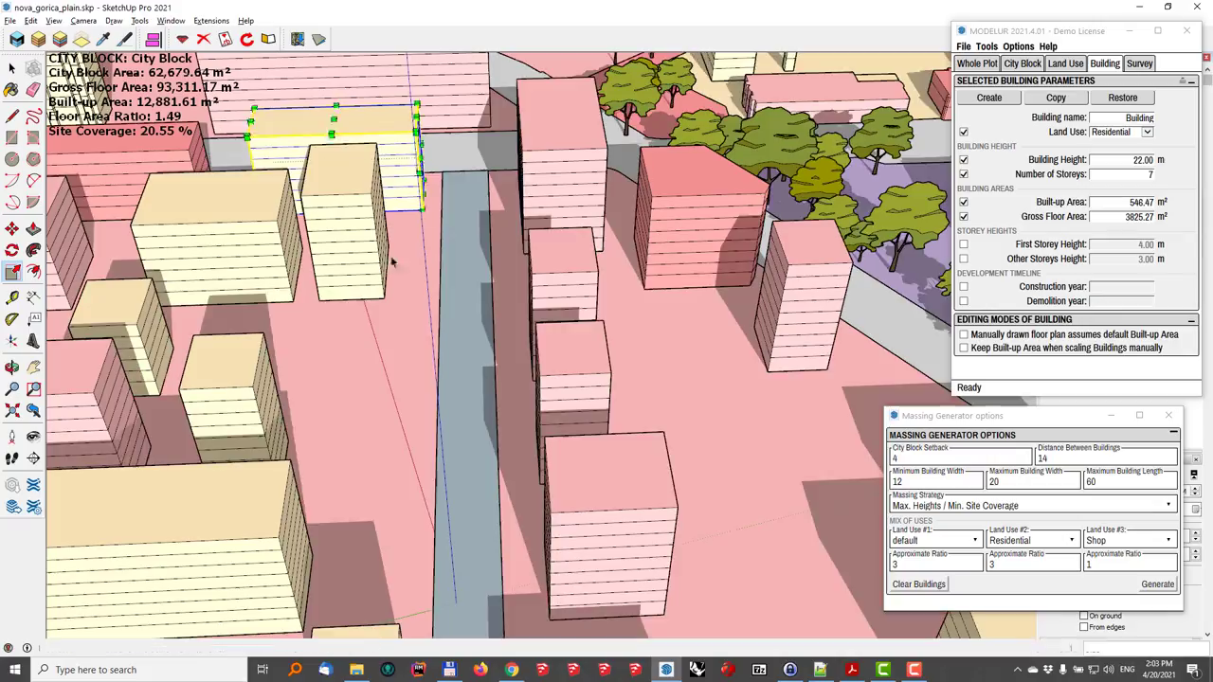
pyautogui.press('space')
# Step: Scale the nine-storey pink building beside the middle of the street to about 2.56 along red and 0.50 along blue
pyautogui.moveTo(392, 265); pyautogui.dragTo(476, 340, button='middle')
pyautogui.click(477, 340)
pyautogui.press('s')
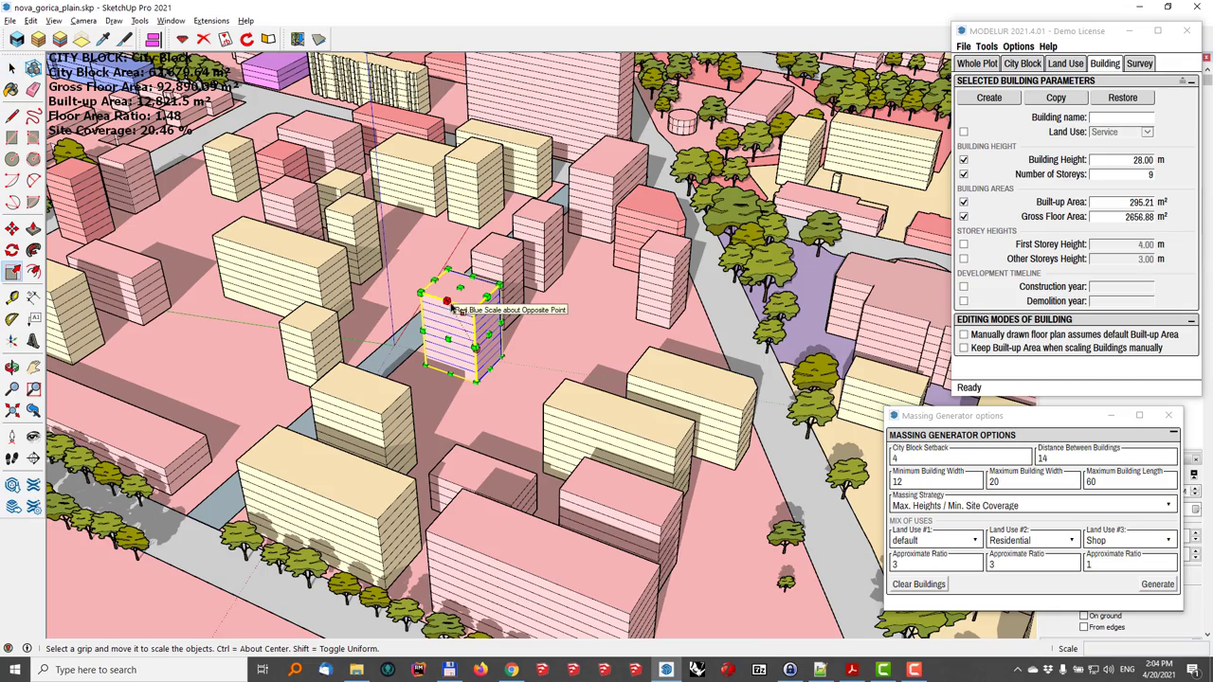
pyautogui.moveTo(447, 302); pyautogui.dragTo(417, 409)
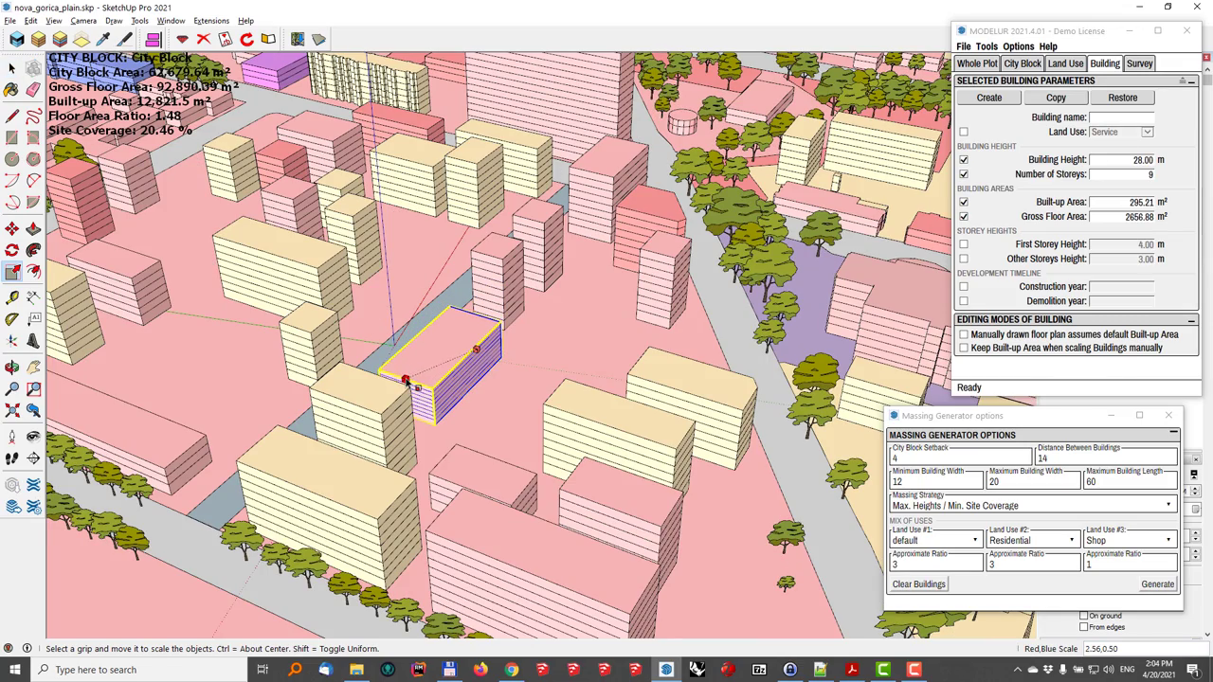
pyautogui.press('space')
# Step: Move the eight-storey residential building in the block's triangular part away from the street, toward the outer road
pyautogui.moveTo(429, 407); pyautogui.dragTo(527, 417, button='middle')
pyautogui.scroll(-1, 503, 376)
pyautogui.click(544, 441)
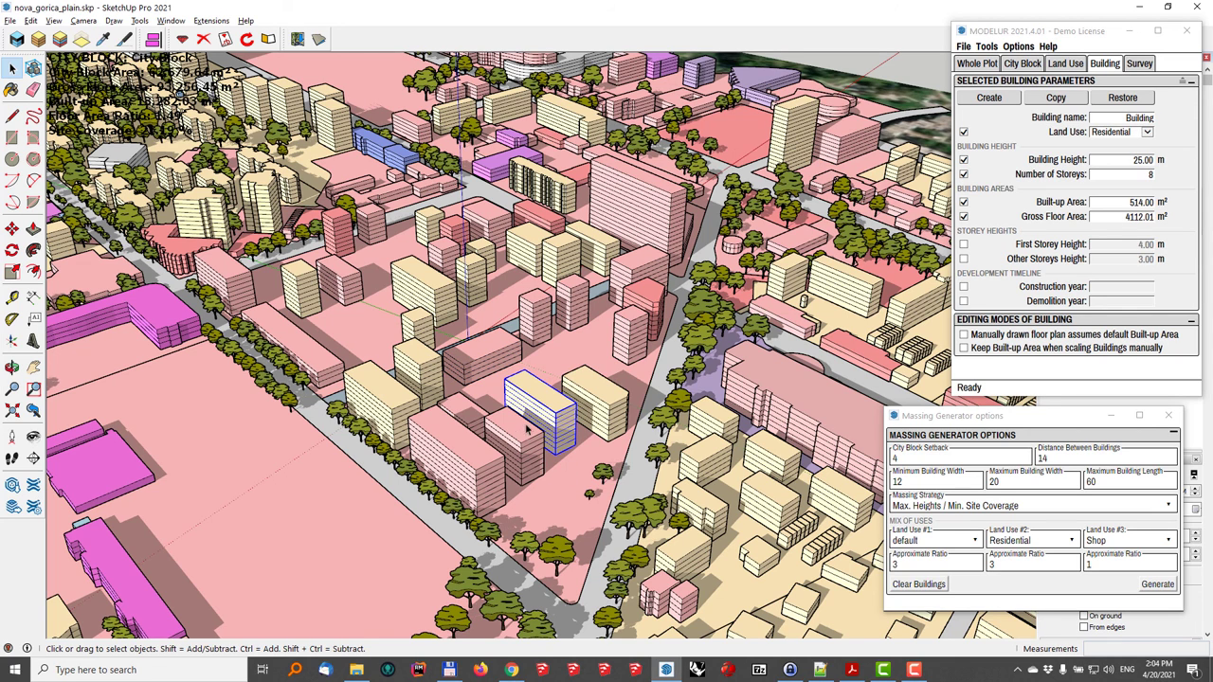
pyautogui.press('m')
pyautogui.click(522, 390)
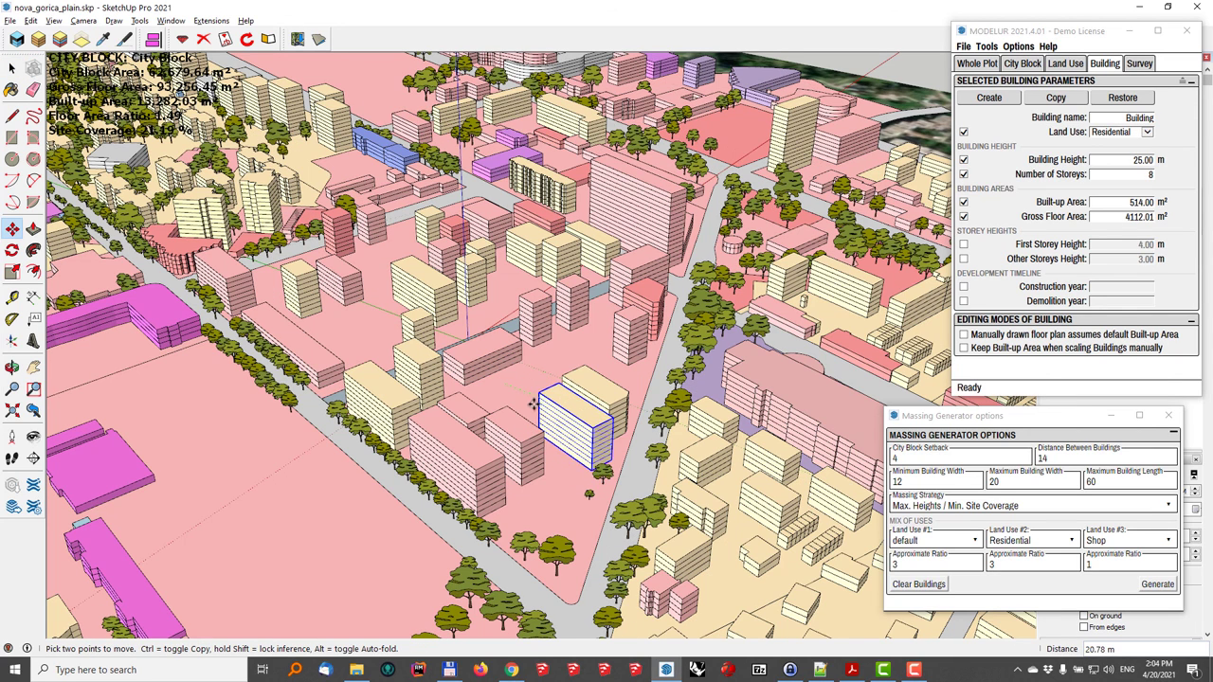
pyautogui.click(557, 414)
pyautogui.press('space')
pyautogui.moveTo(559, 488); pyautogui.dragTo(586, 481, button='middle')
pyautogui.keyDown('shift'); pyautogui.moveTo(432, 364); pyautogui.dragTo(515, 409, button='middle'); pyautogui.keyUp('shift')
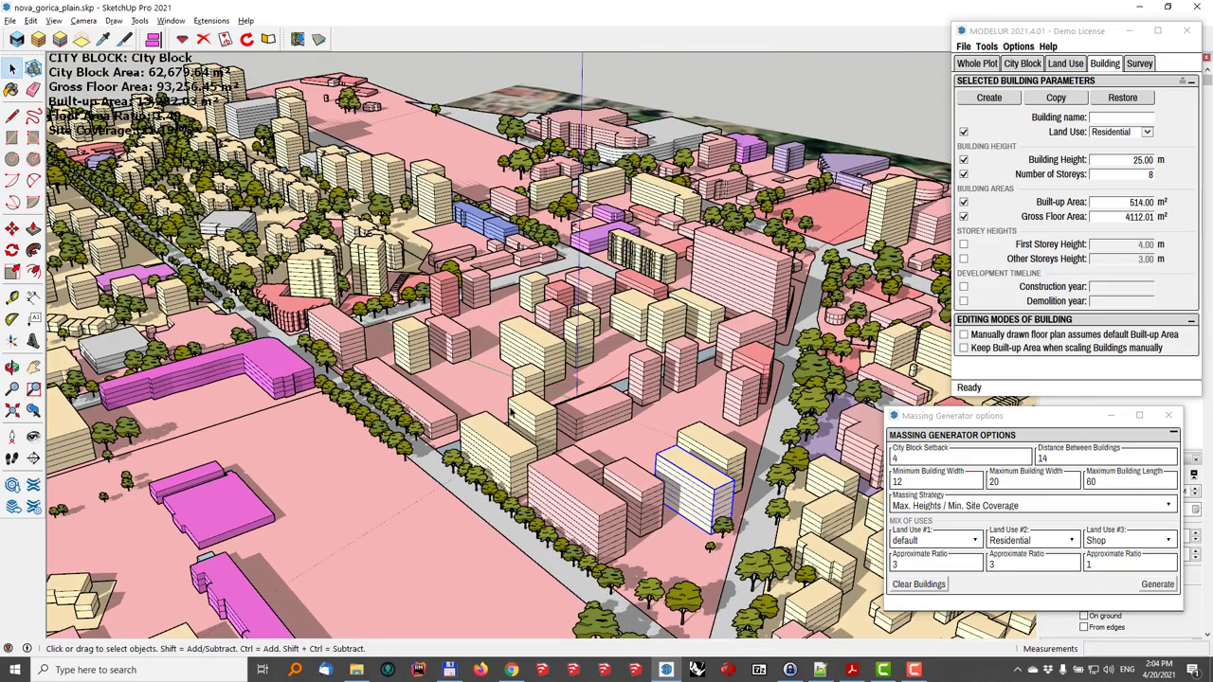
pyautogui.click(977, 256)
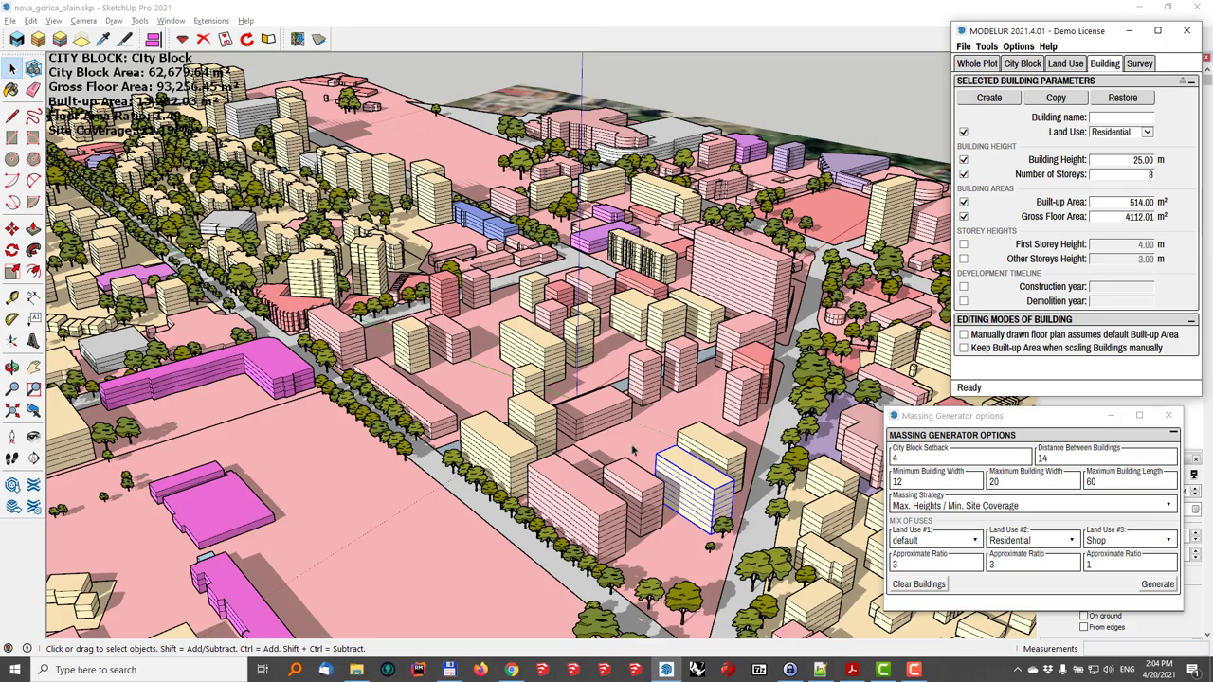
pyautogui.moveTo(647, 503); pyautogui.dragTo(603, 477, button='middle')
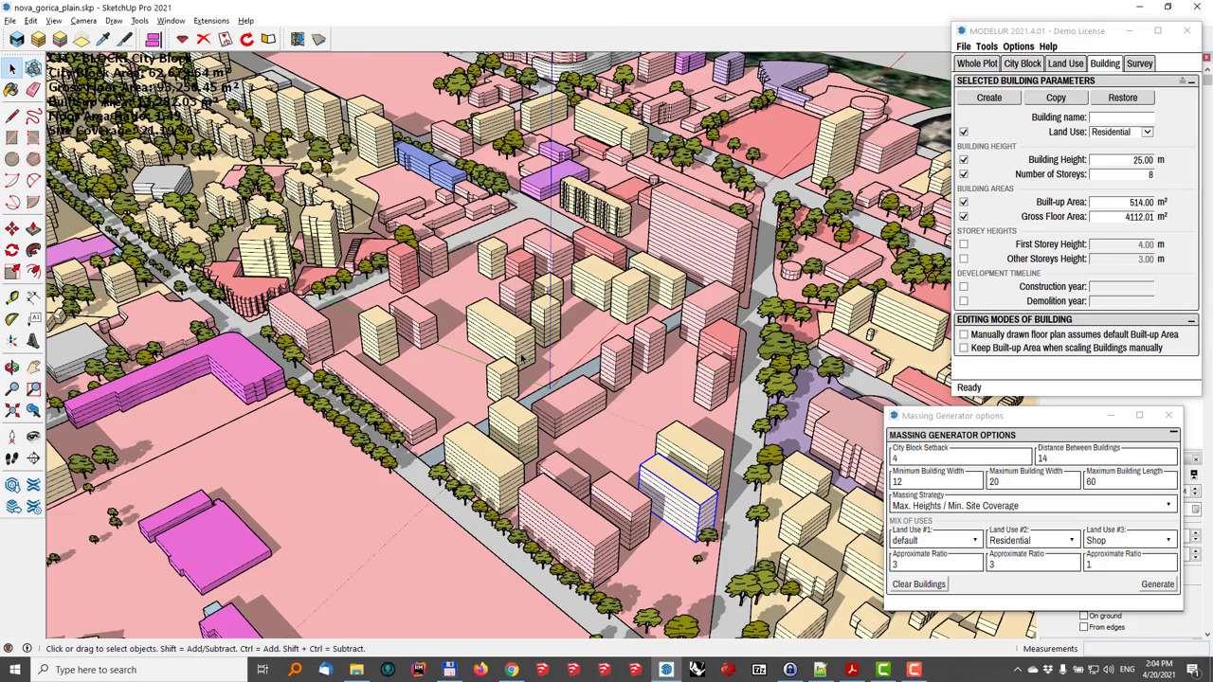
pyautogui.moveTo(520, 359); pyautogui.dragTo(530, 317, button='middle')
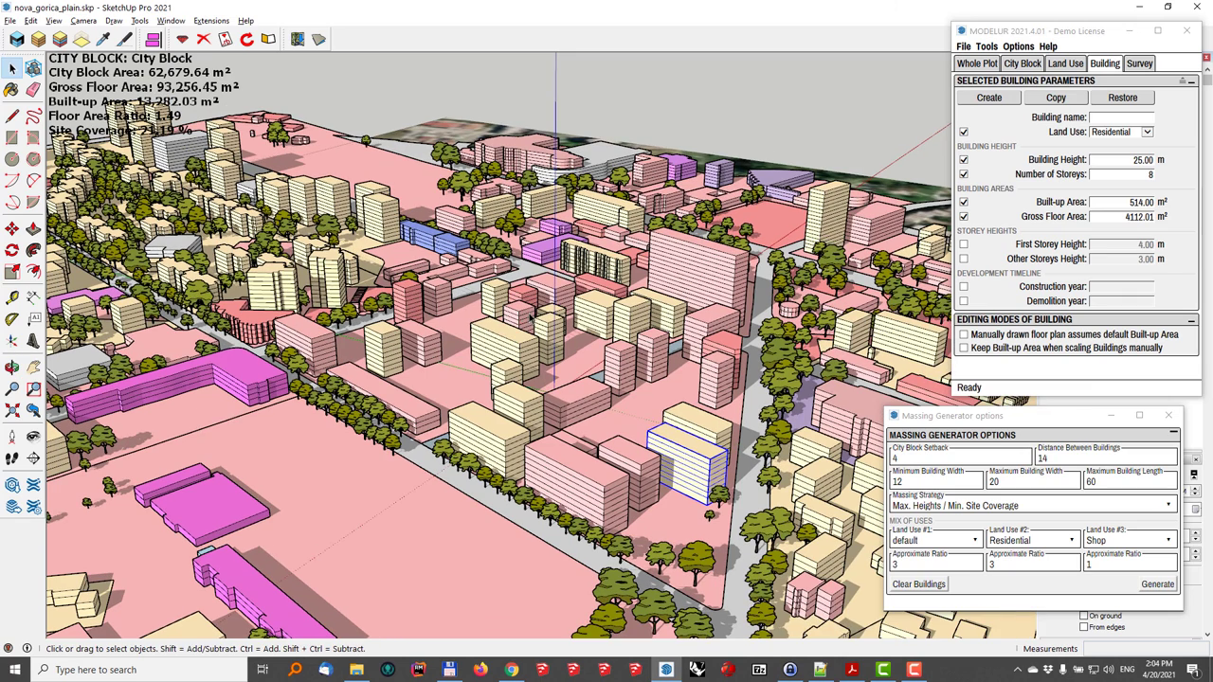